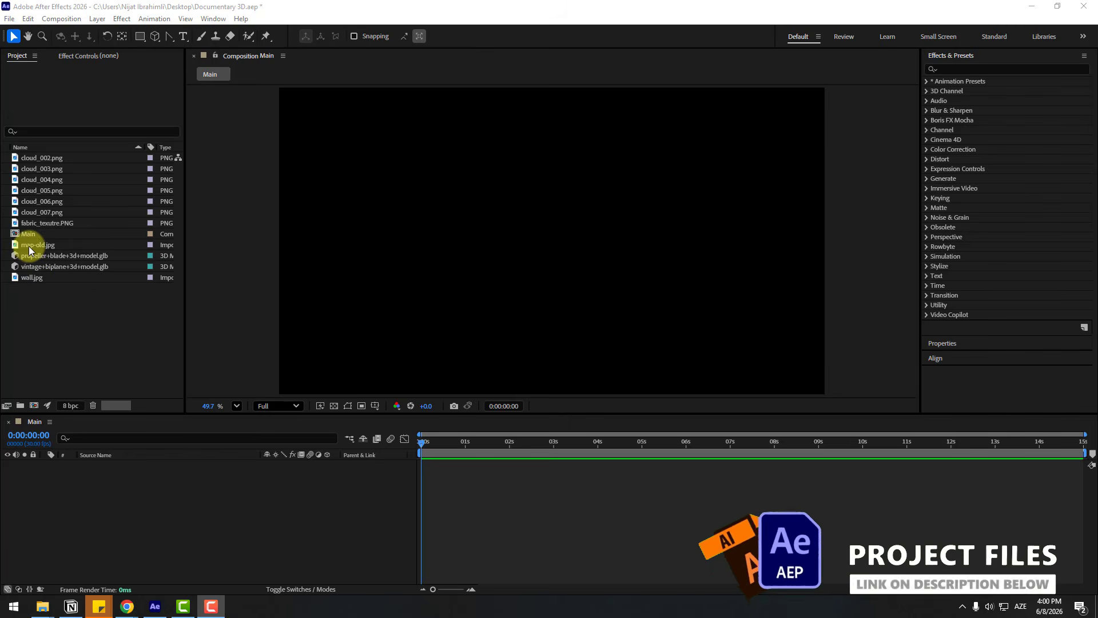
Step: Add map-old.jpg to the Main composition as a layer and make it a 3D layer
drag(29, 246, 111, 498)
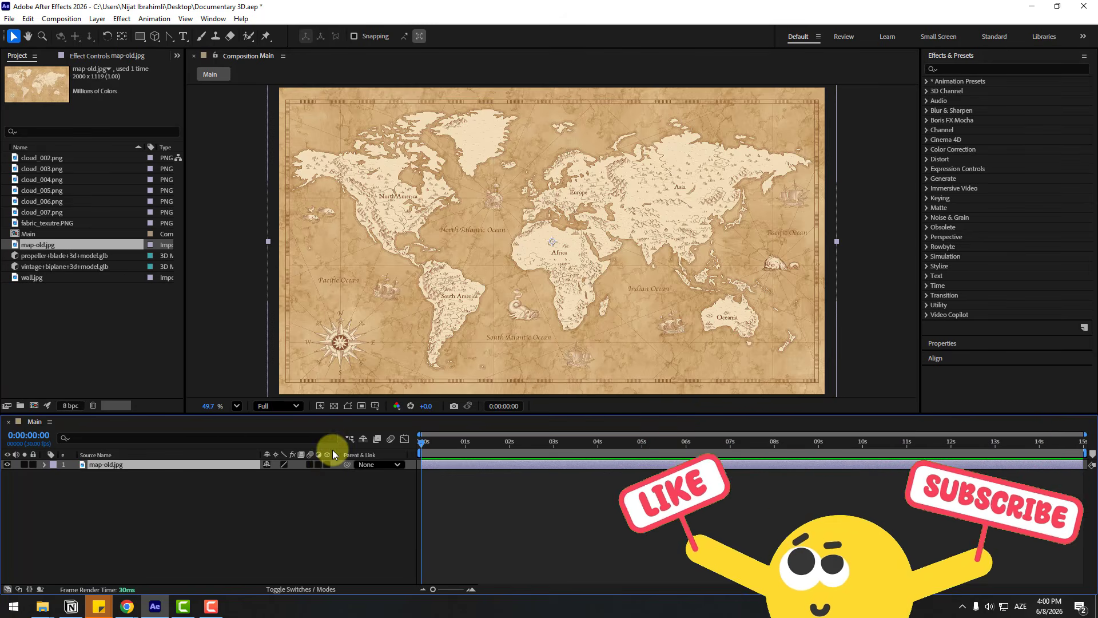
click(276, 589)
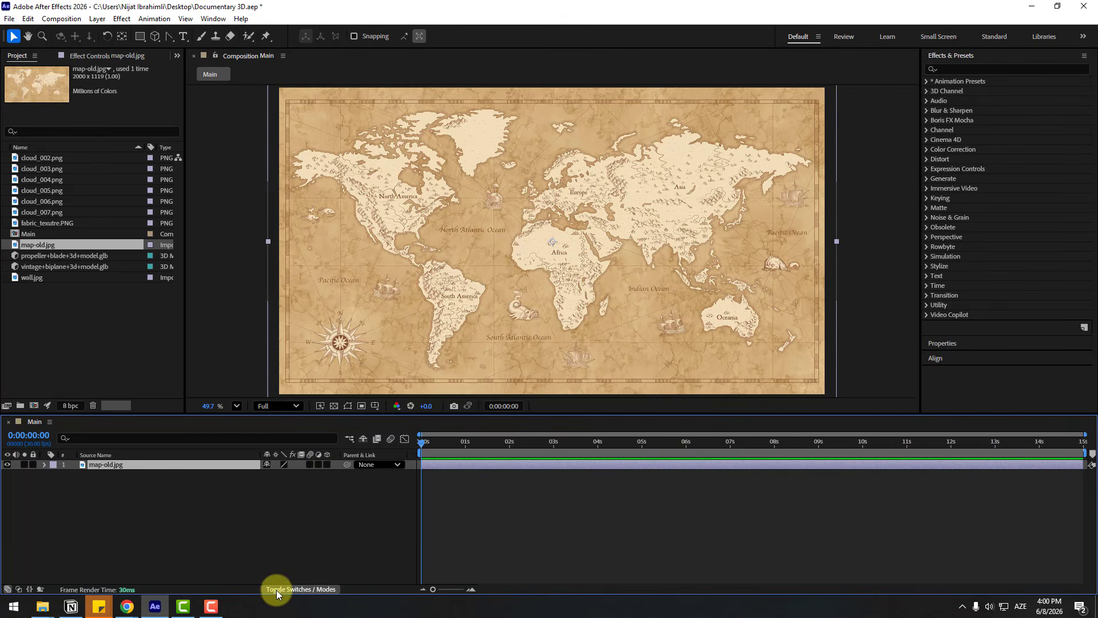
click(276, 588)
click(327, 467)
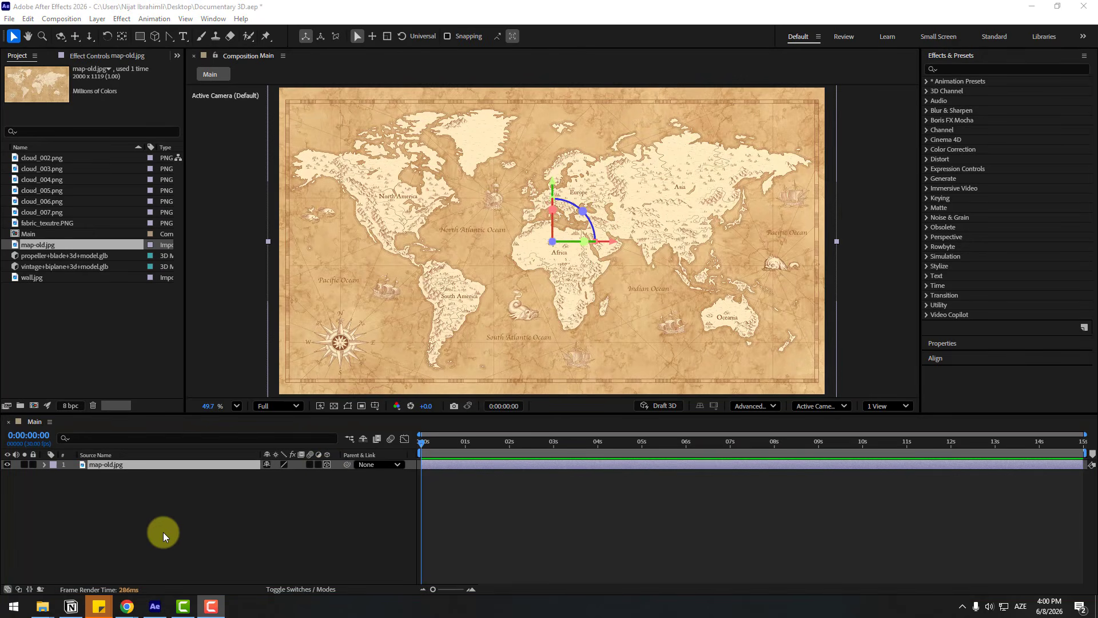
Step: Create a two-node camera named Camera 1 with the 15mm preset
right_click(163, 531)
mouse_move(257, 397)
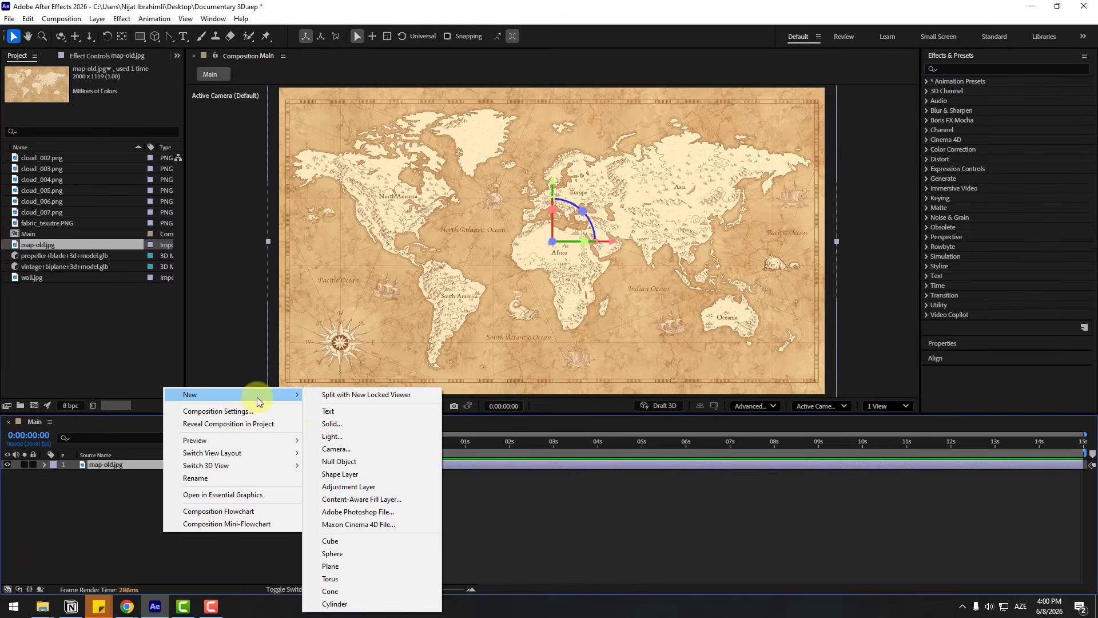
click(331, 448)
drag(259, 330, 383, 276)
click(375, 318)
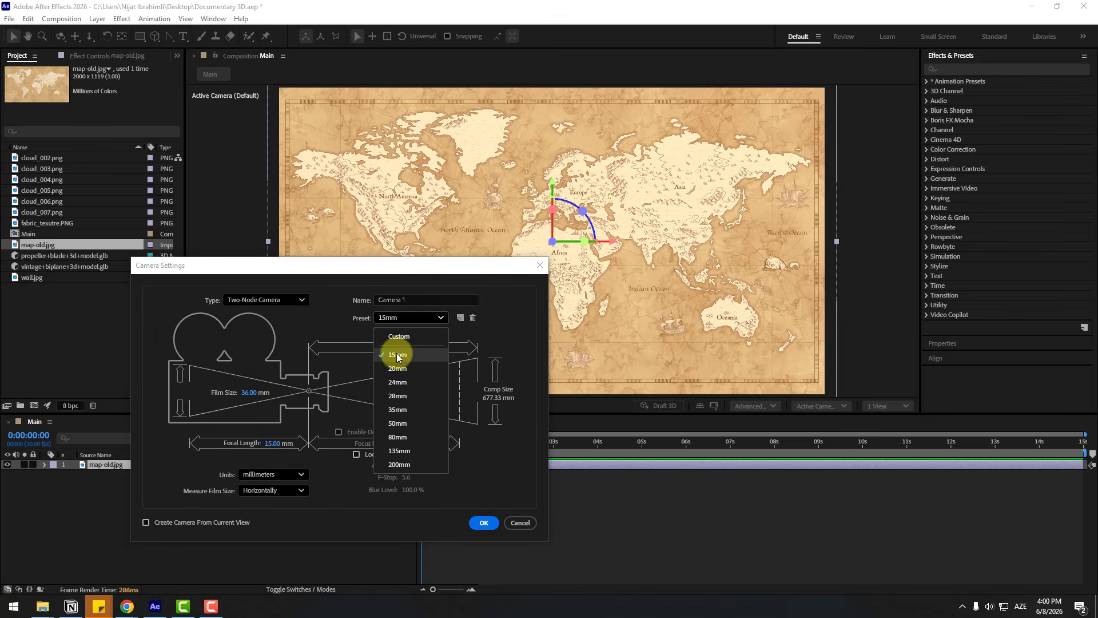
click(395, 344)
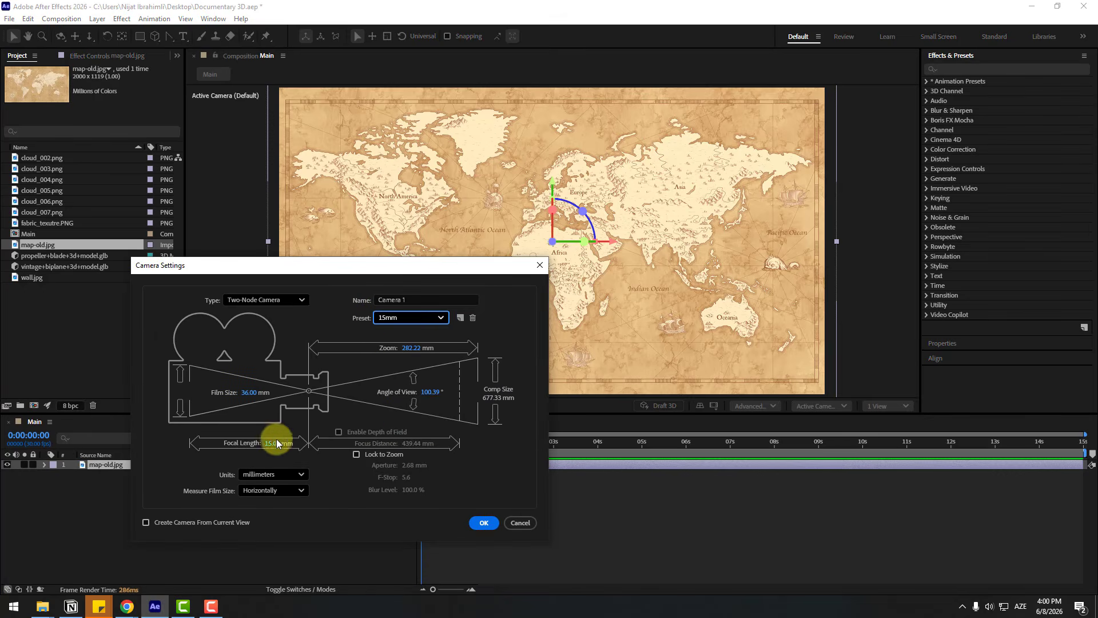
click(481, 523)
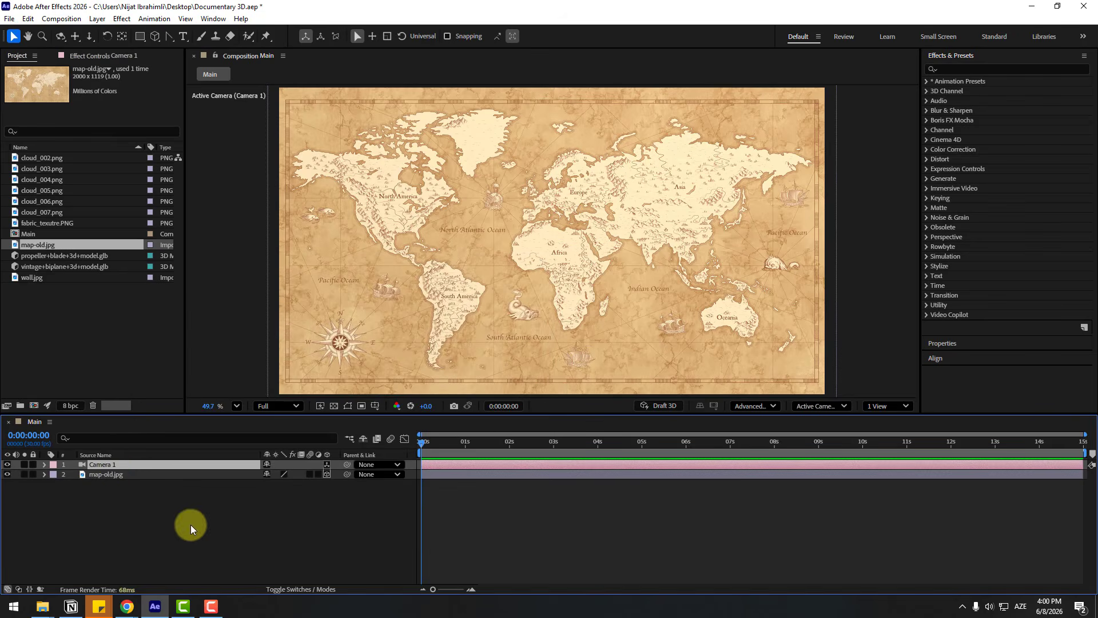
Step: Create an orbit null for Camera 1 and centre the null's anchor point
right_click(105, 464)
mouse_move(256, 365)
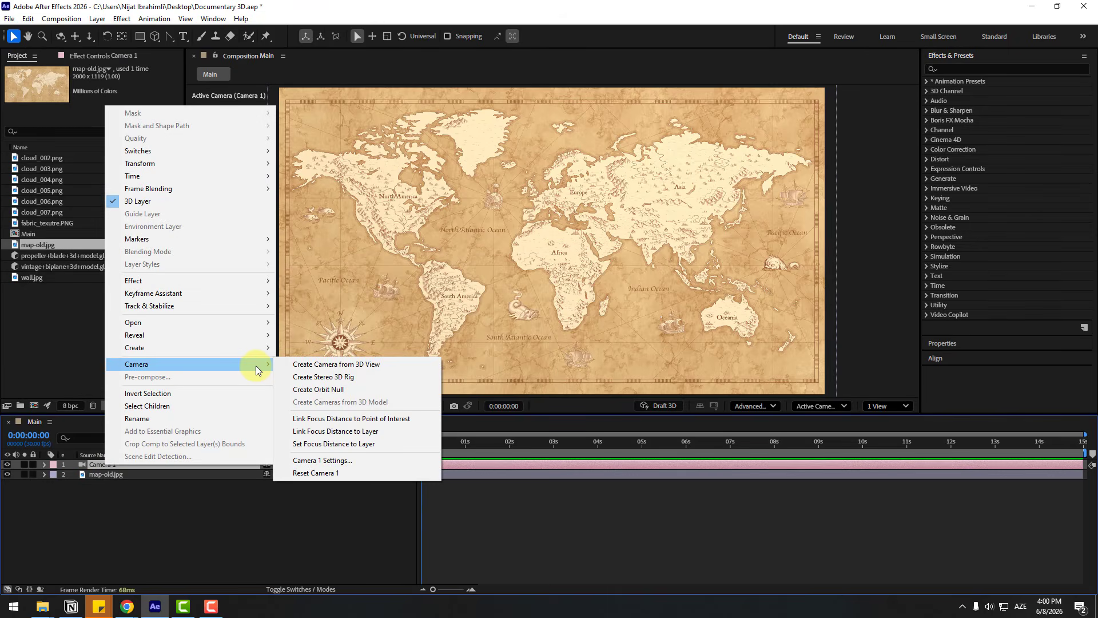
click(311, 391)
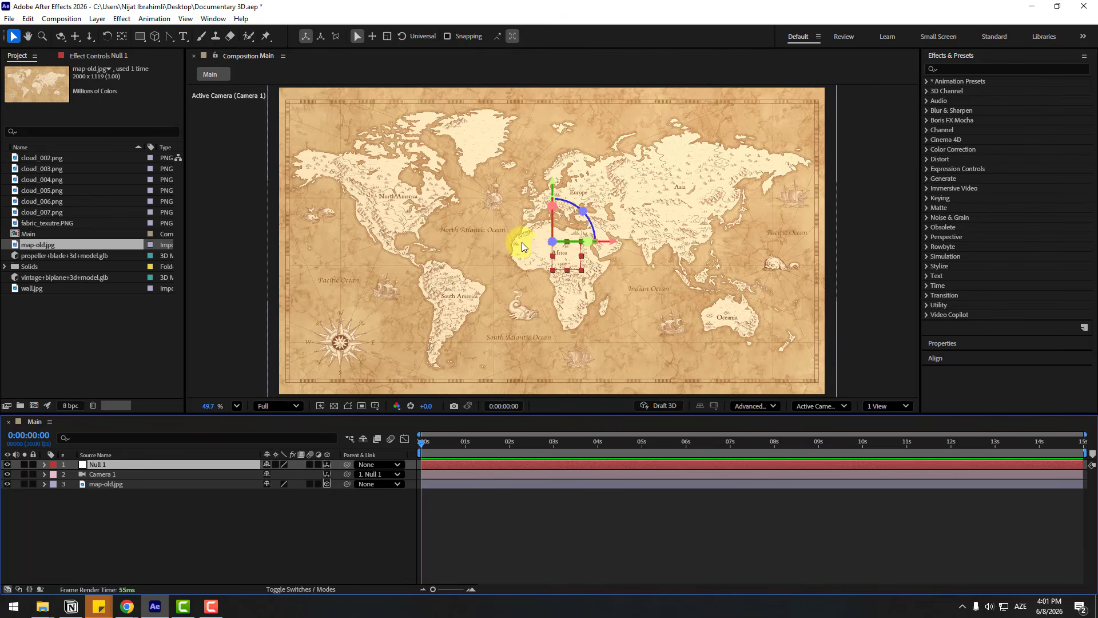
double_click(122, 38)
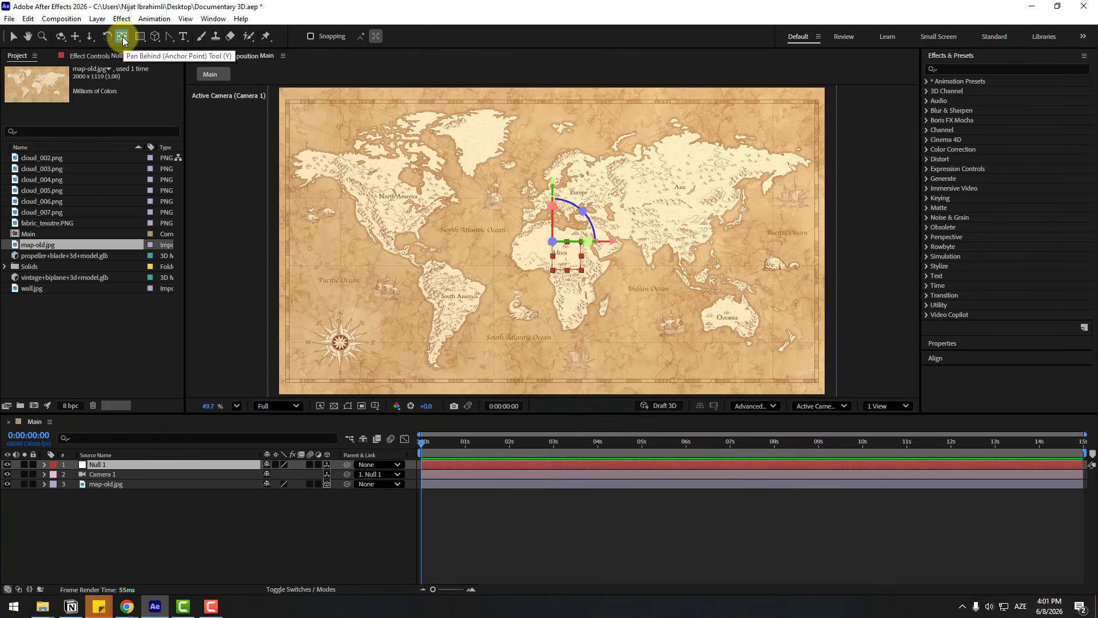
click(12, 38)
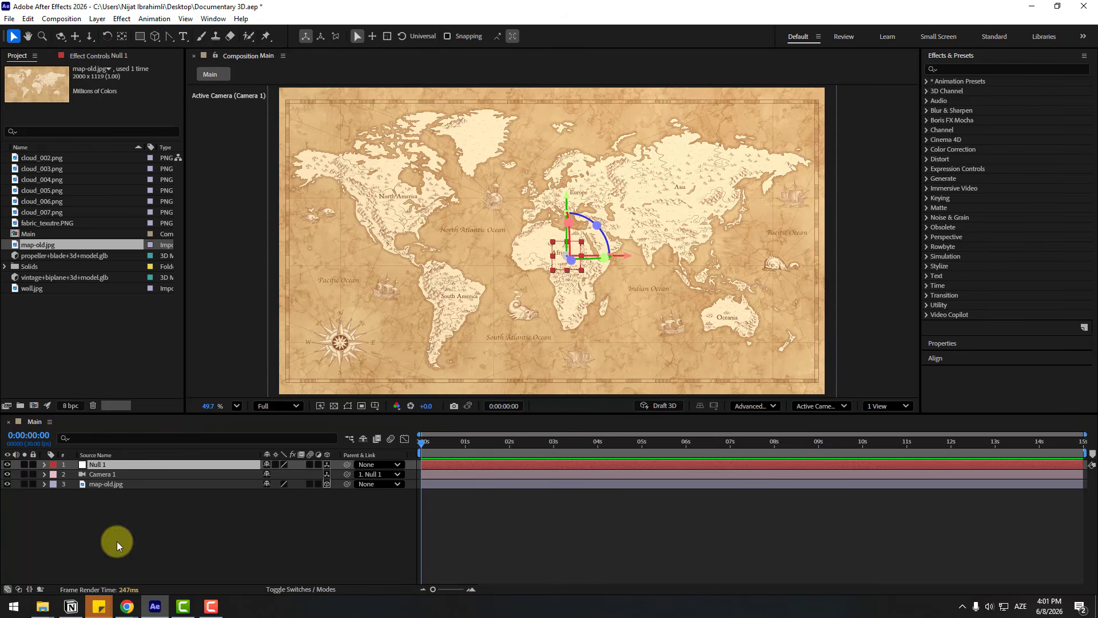
Step: Move Null 1 closer to the map over North America, at position about 489, 437, 656
click(101, 465)
key(p)
drag(304, 476, 505, 437)
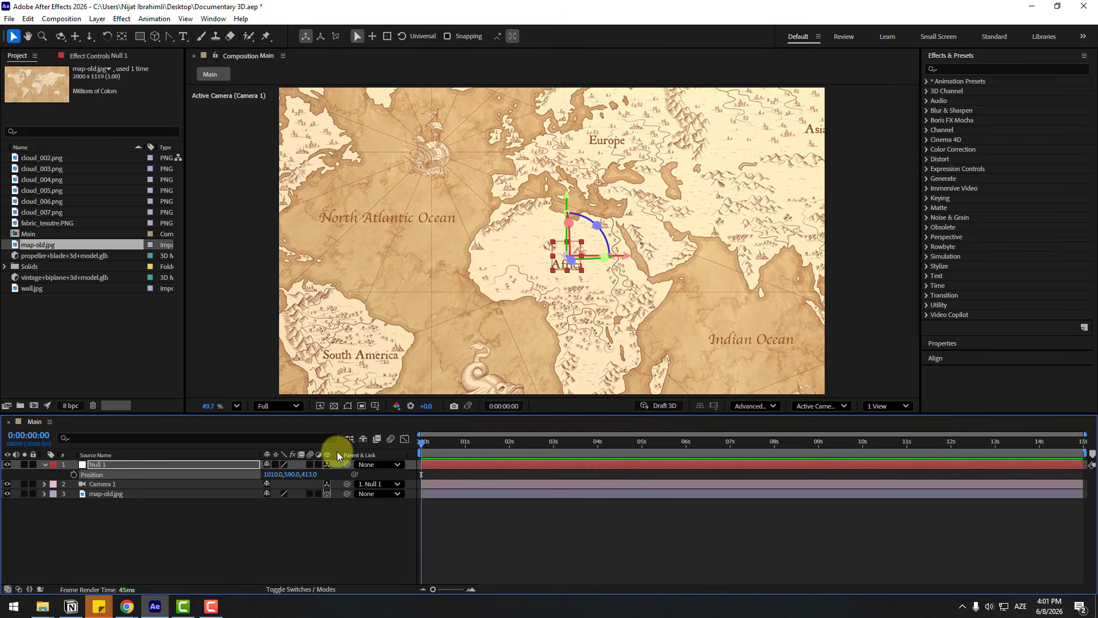
drag(315, 470, 479, 328)
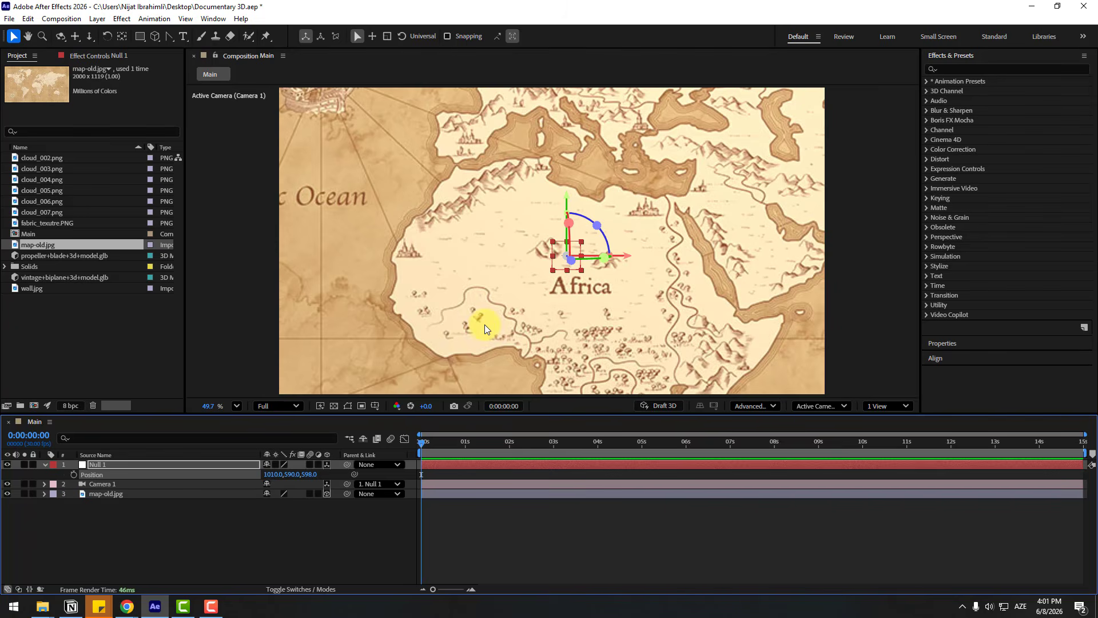
drag(557, 269, 414, 223)
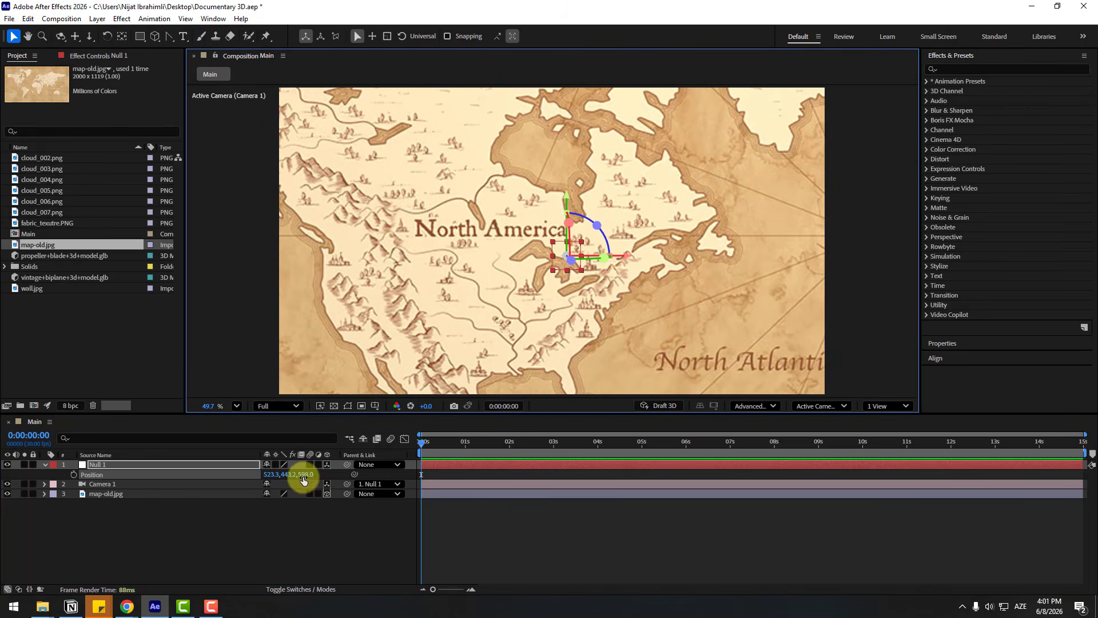
drag(304, 481, 332, 472)
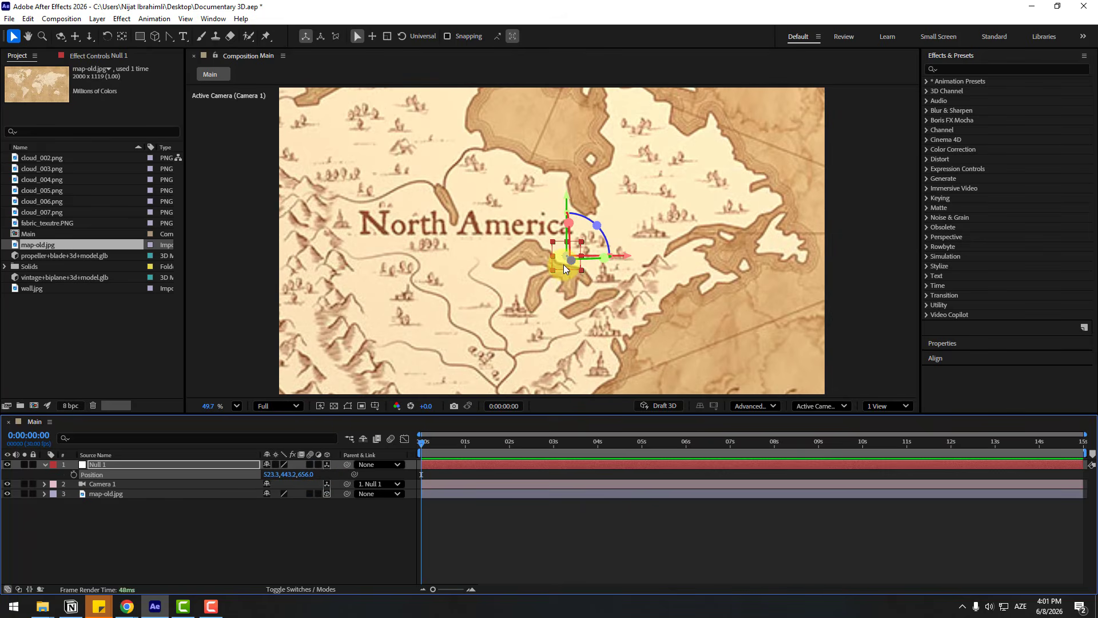
drag(564, 264, 545, 260)
click(54, 475)
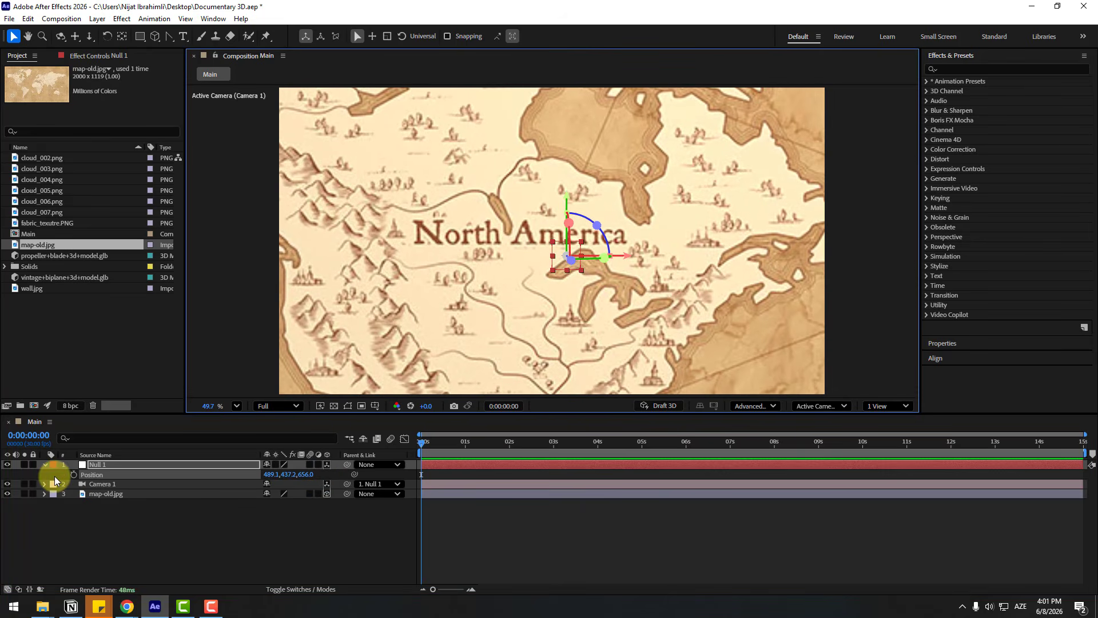
Step: Orbit Camera 1 to tilt the view so the map recedes in perspective behind the North America label
click(93, 485)
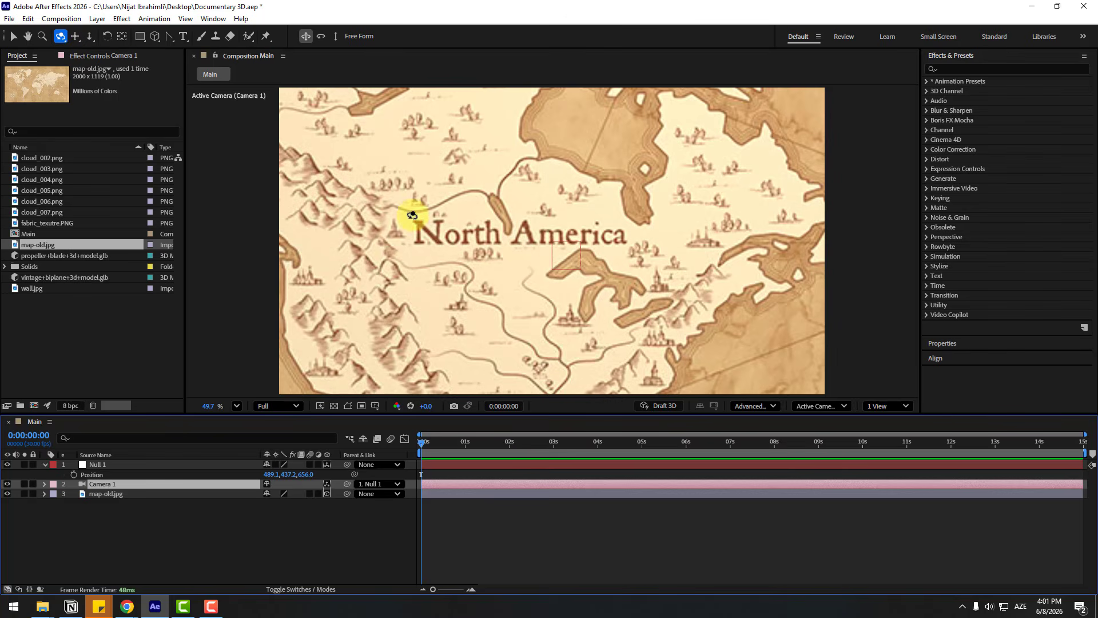
drag(568, 244, 568, 209)
click(122, 527)
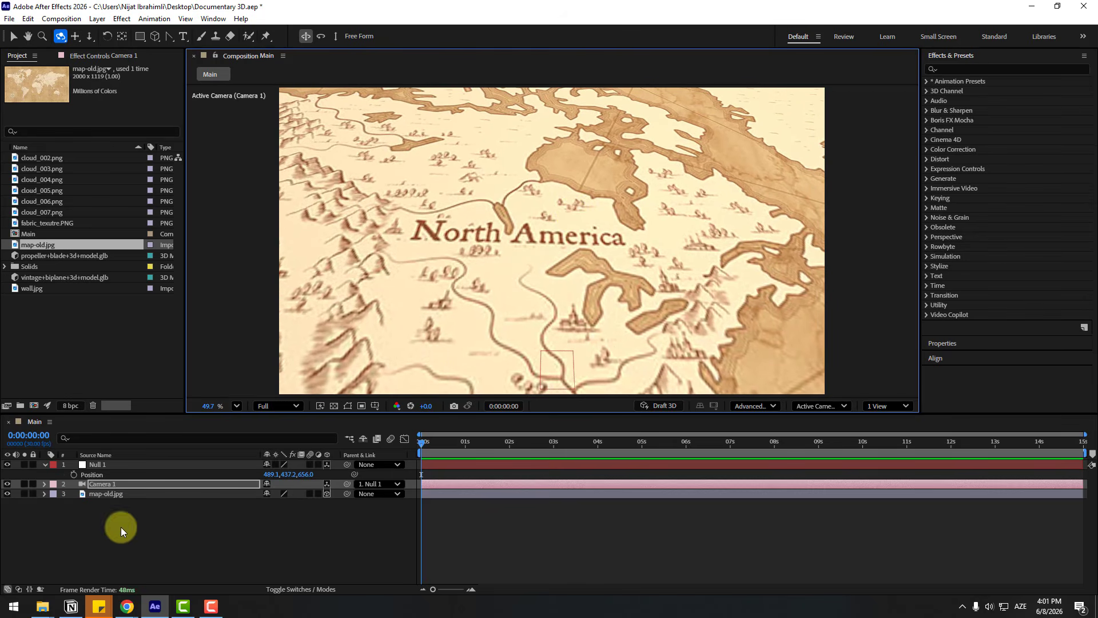
Step: Animate the map layer's Z Rotation from 0° at 0 s to 35° at 10 s, ending the work area at 10 s
click(102, 495)
key(r)
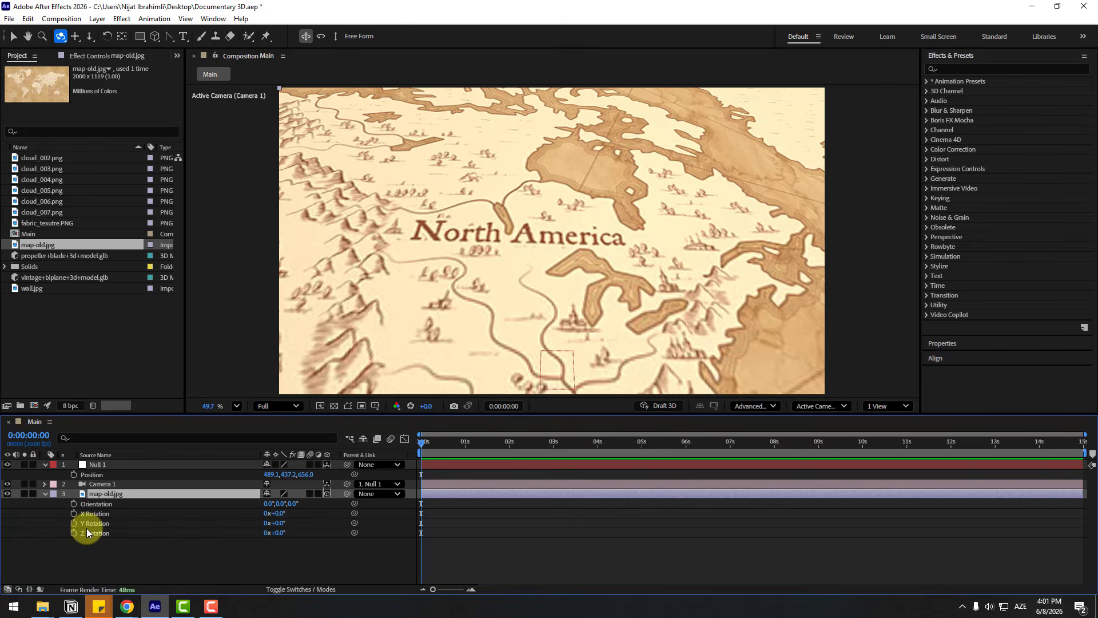
click(87, 529)
click(73, 532)
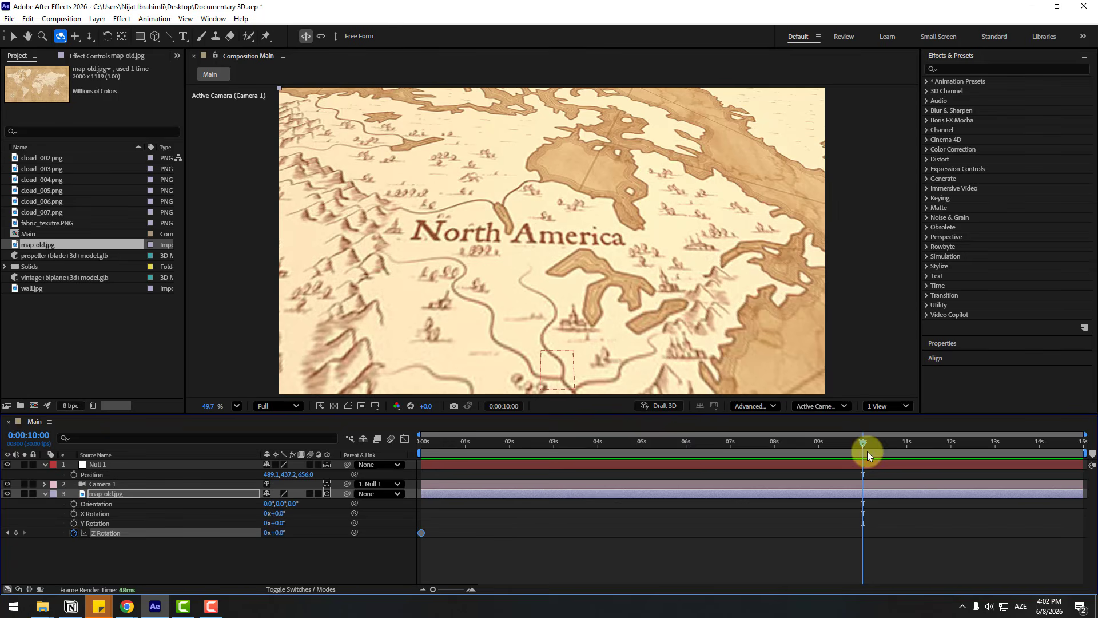
key(n)
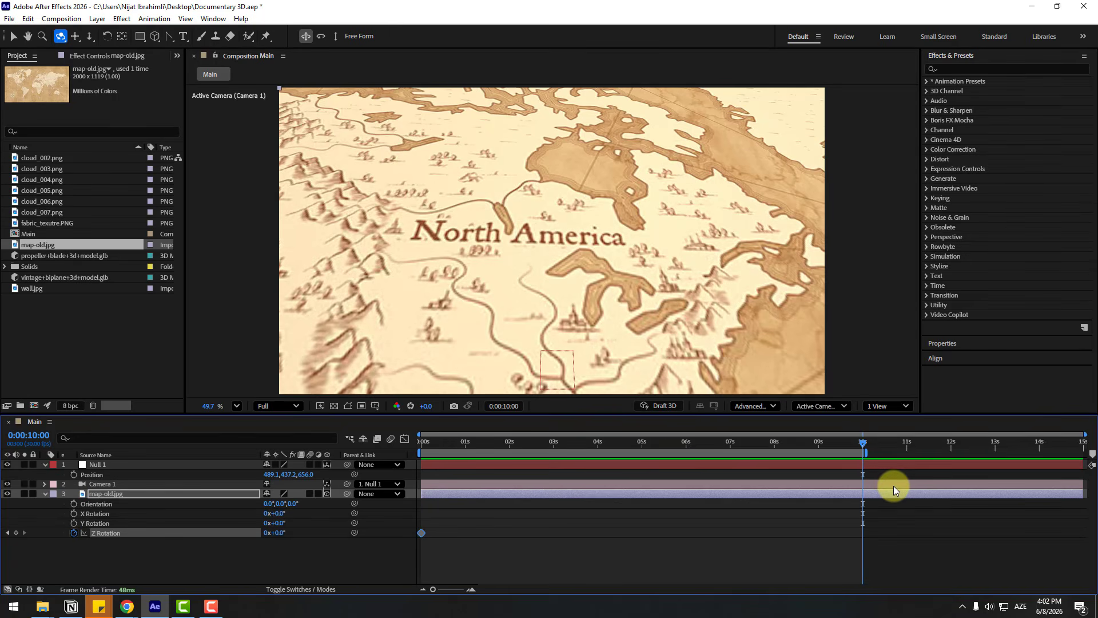
drag(279, 533, 298, 536)
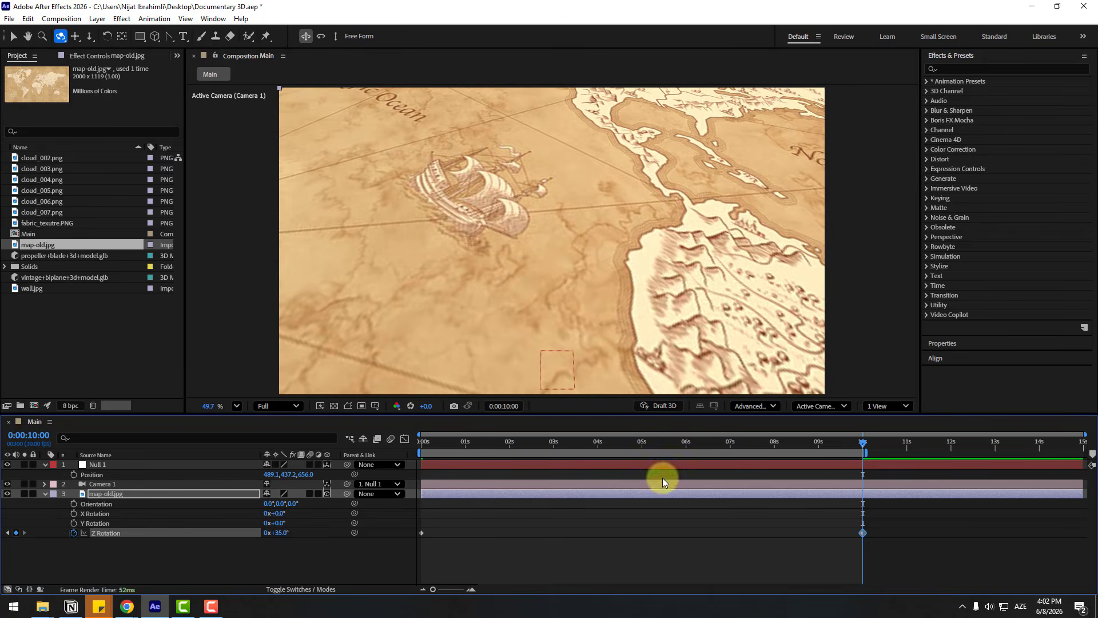
click(789, 441)
drag(749, 444, 871, 451)
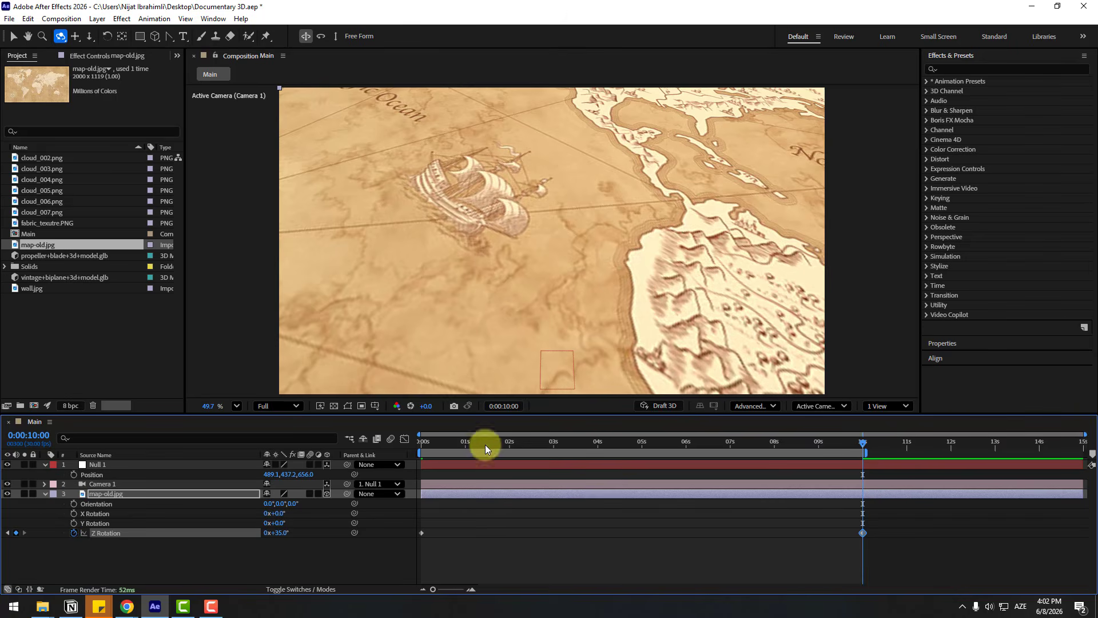
Step: Keyframe Null 1's position at 0 s, and at 5 s move it over Europe to about 1149, 477, 645
drag(485, 444, 375, 469)
click(94, 465)
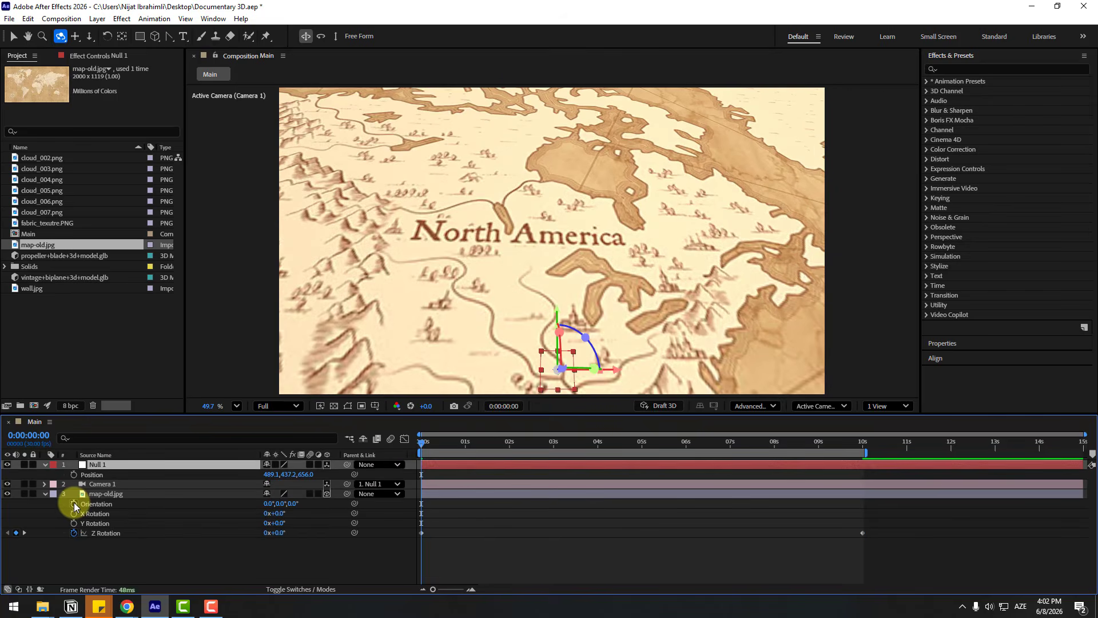
click(73, 475)
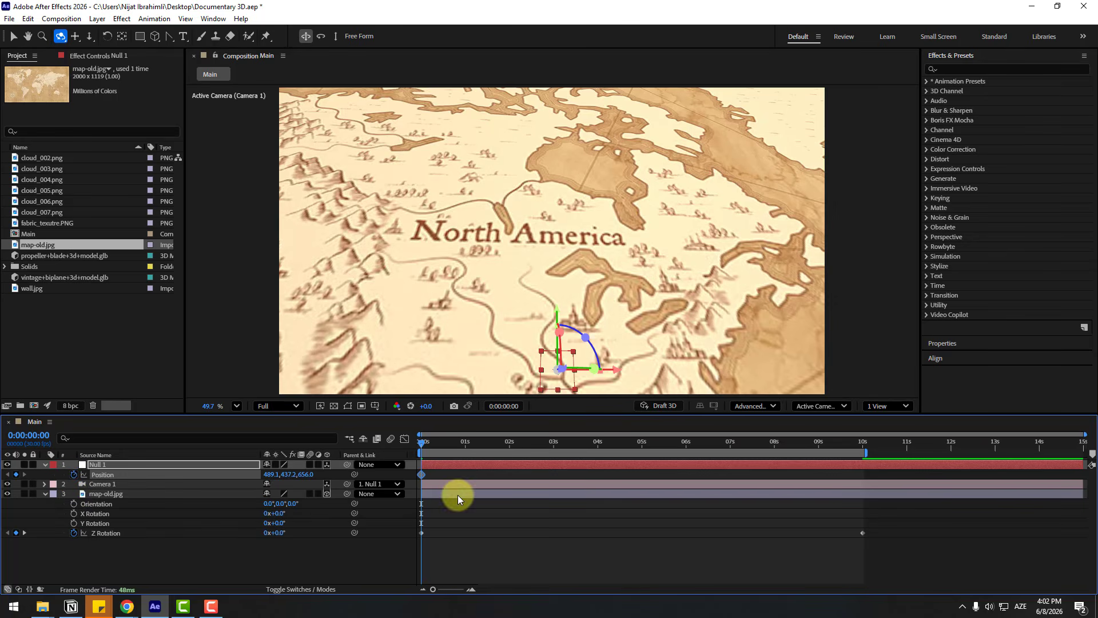
click(641, 444)
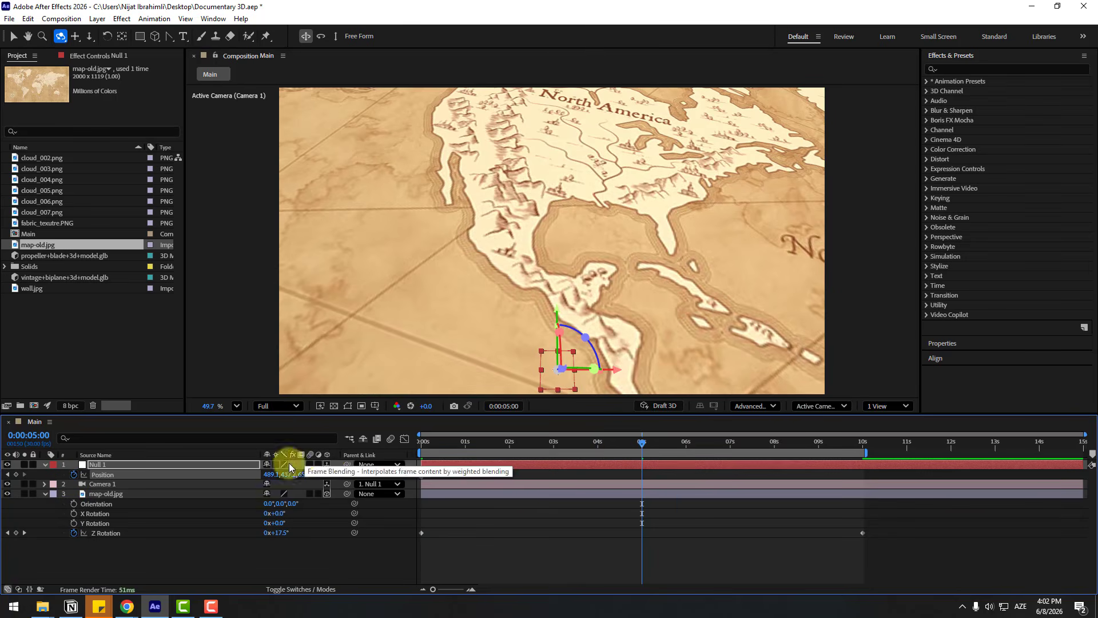
click(12, 39)
drag(540, 371, 772, 387)
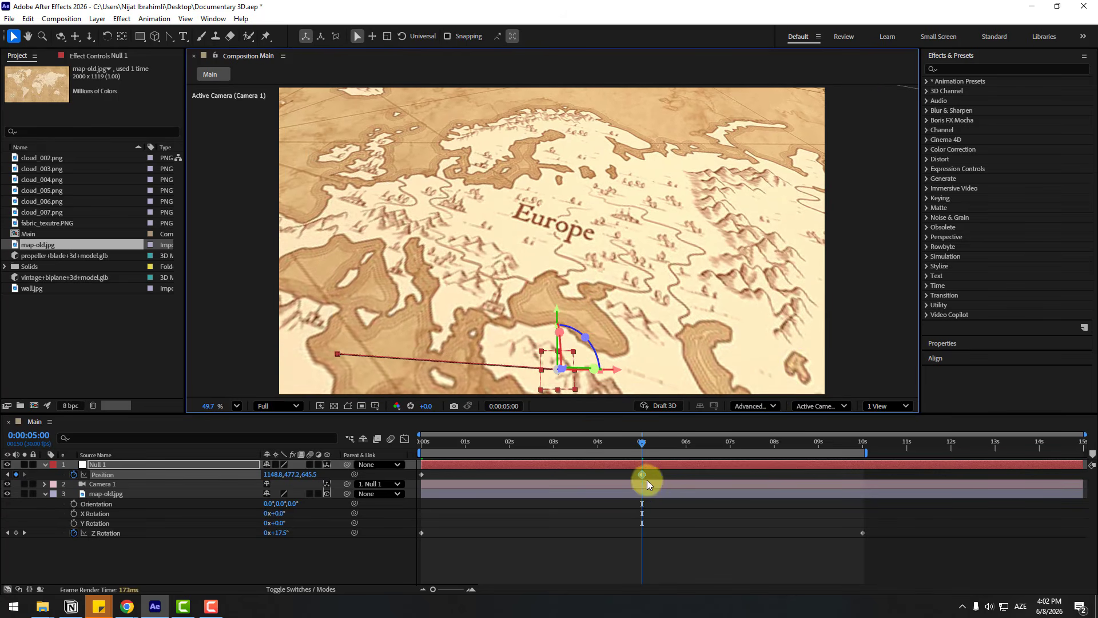
Step: Apply Easy Ease to both of Null 1's position keyframes
click(646, 479)
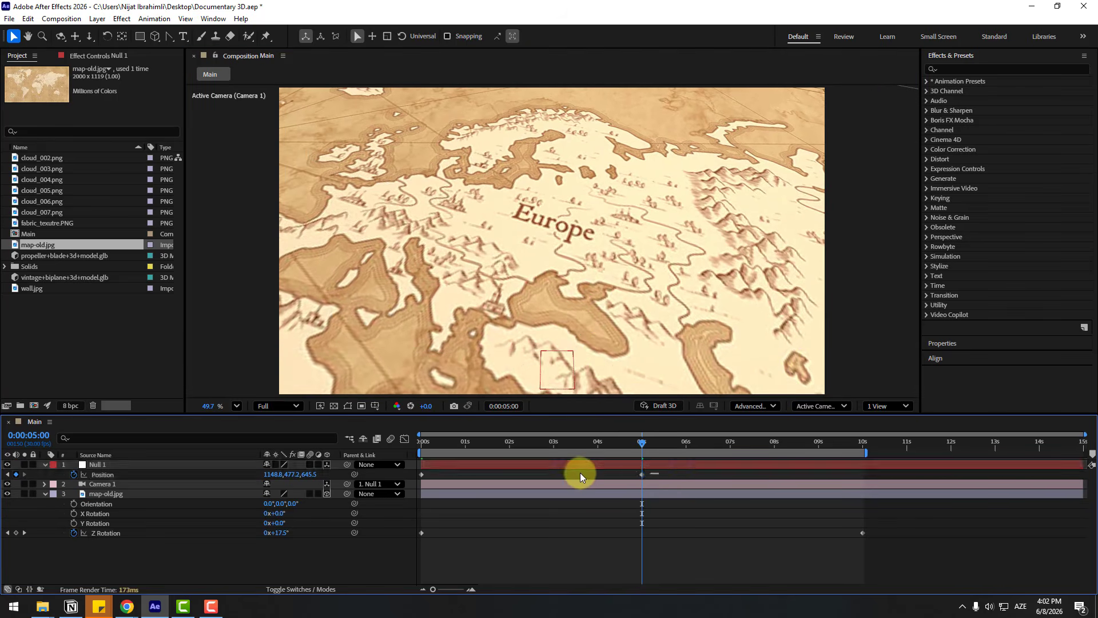
right_click(421, 475)
mouse_move(514, 467)
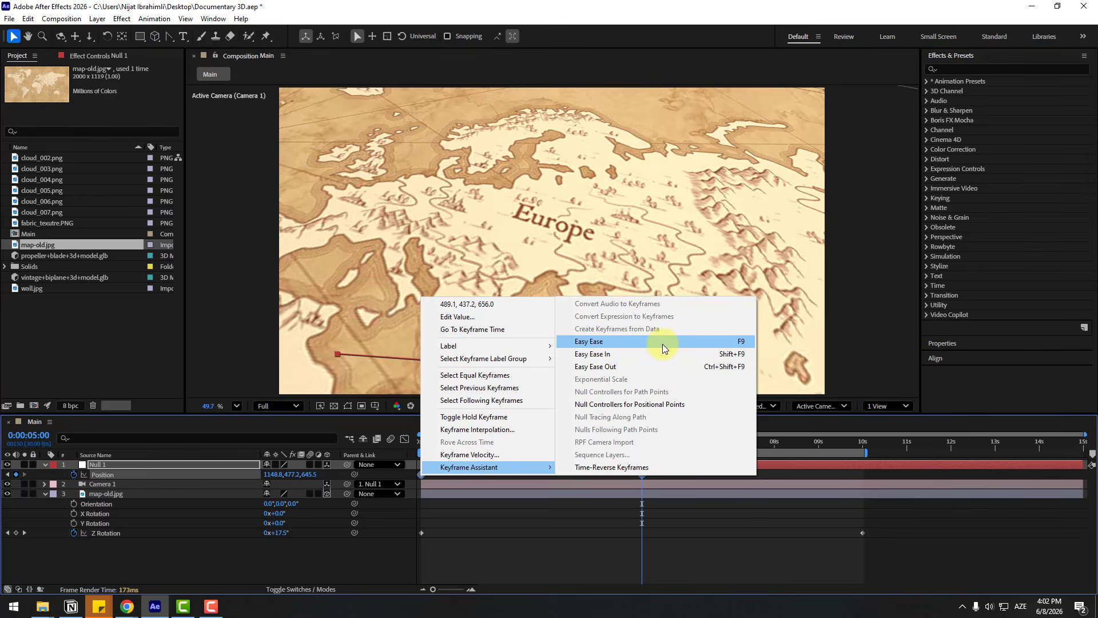
click(663, 342)
Step: Lengthen both easing handles in Null 1's position speed graph for a sharper mid-move peak, and preview the camera move
click(404, 438)
click(421, 559)
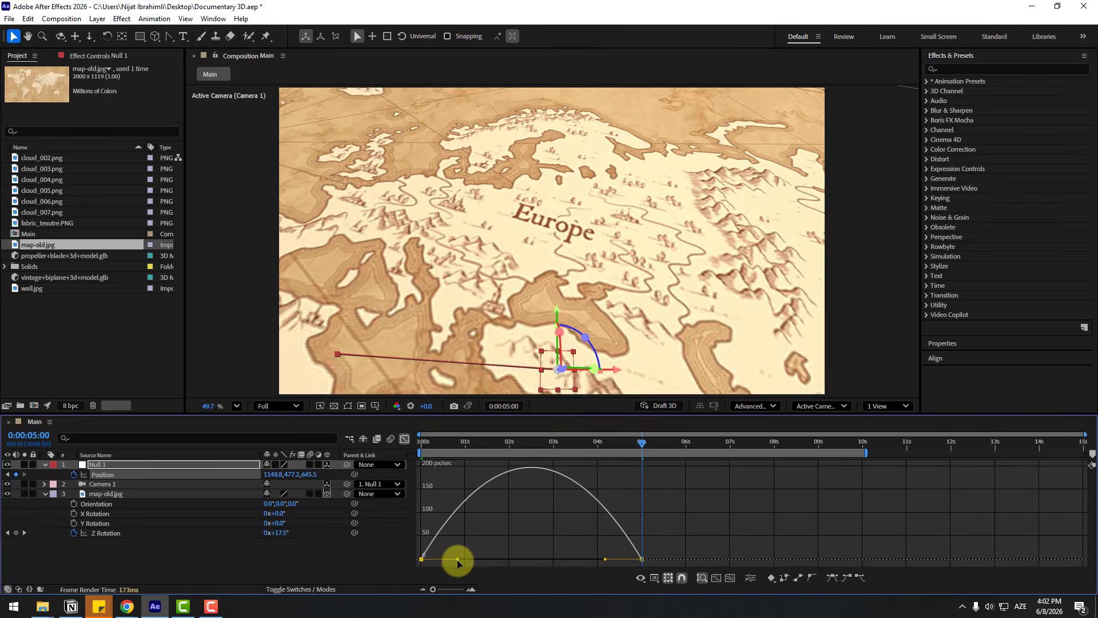
drag(457, 560, 484, 561)
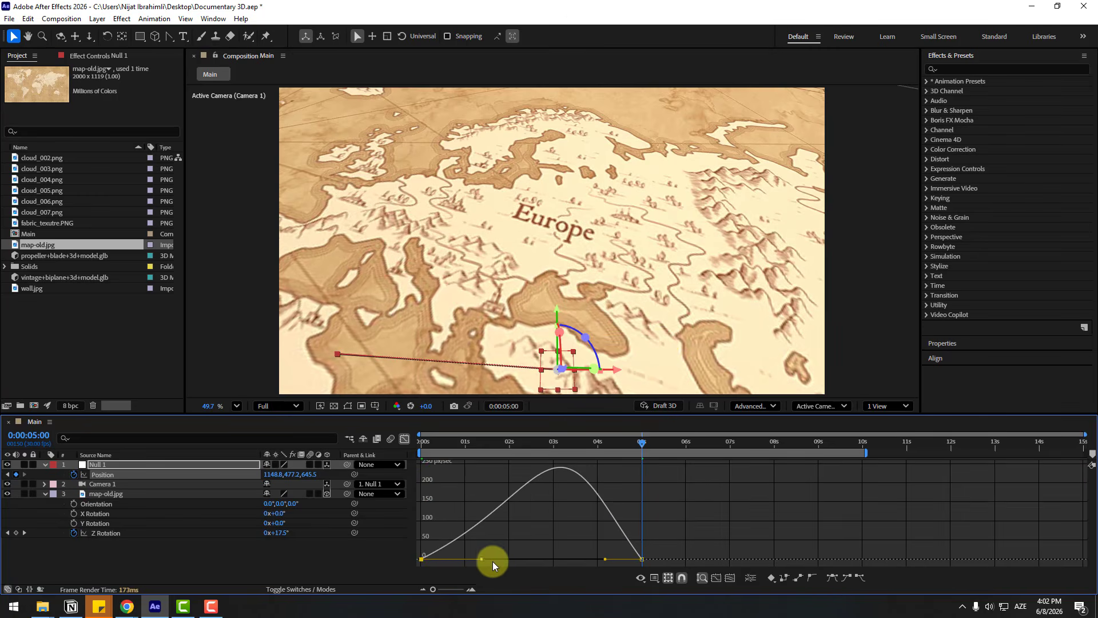
click(641, 559)
drag(605, 559, 577, 559)
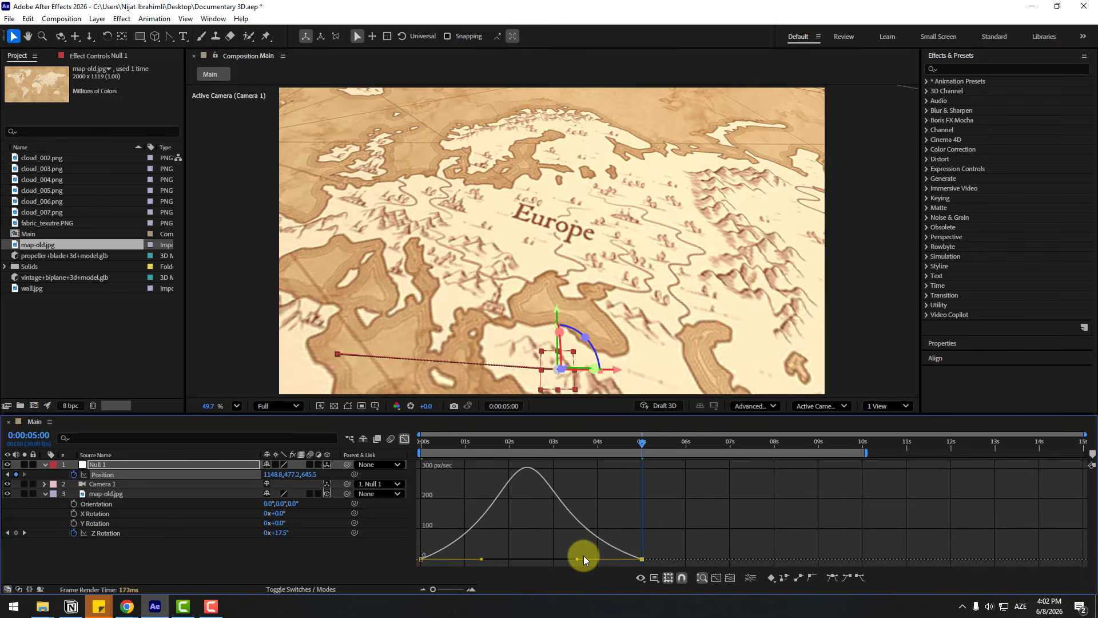
key(space)
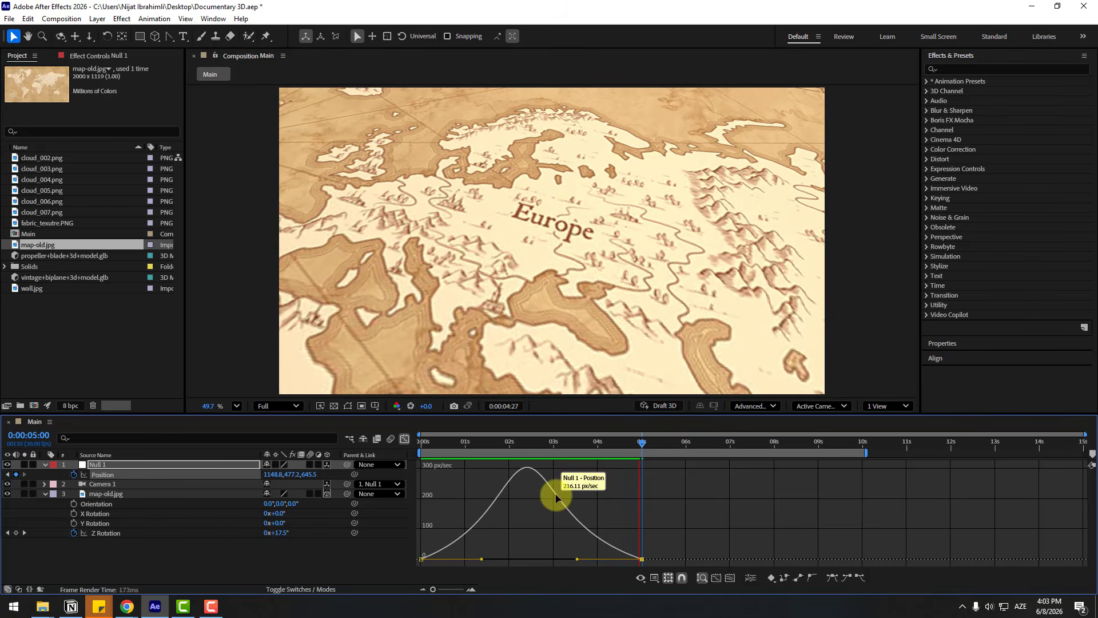
key(space)
click(404, 439)
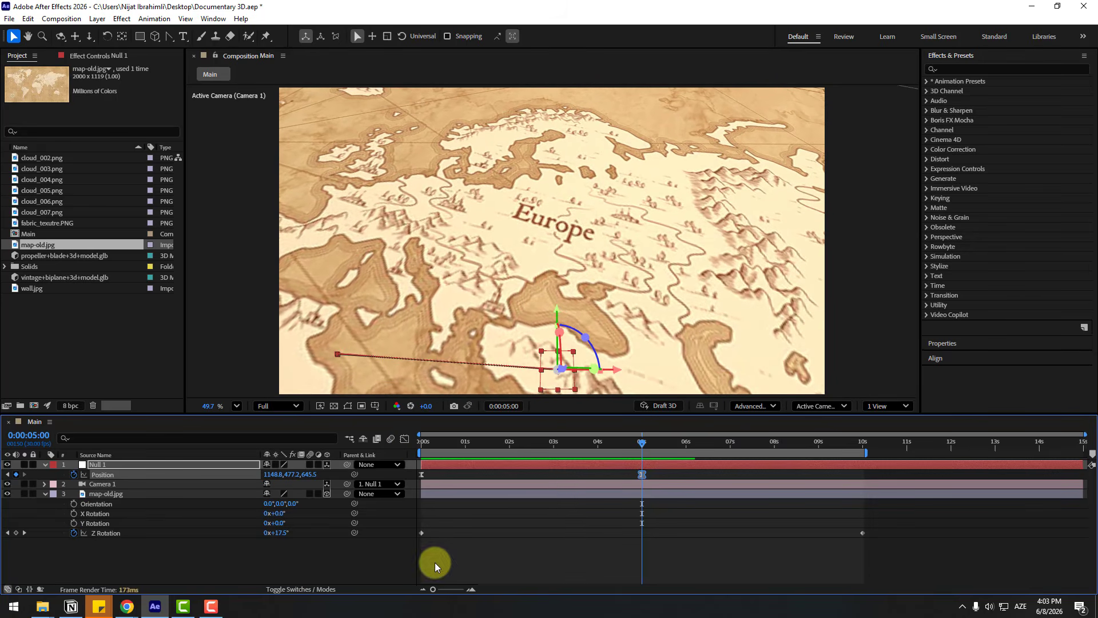
drag(633, 445, 420, 447)
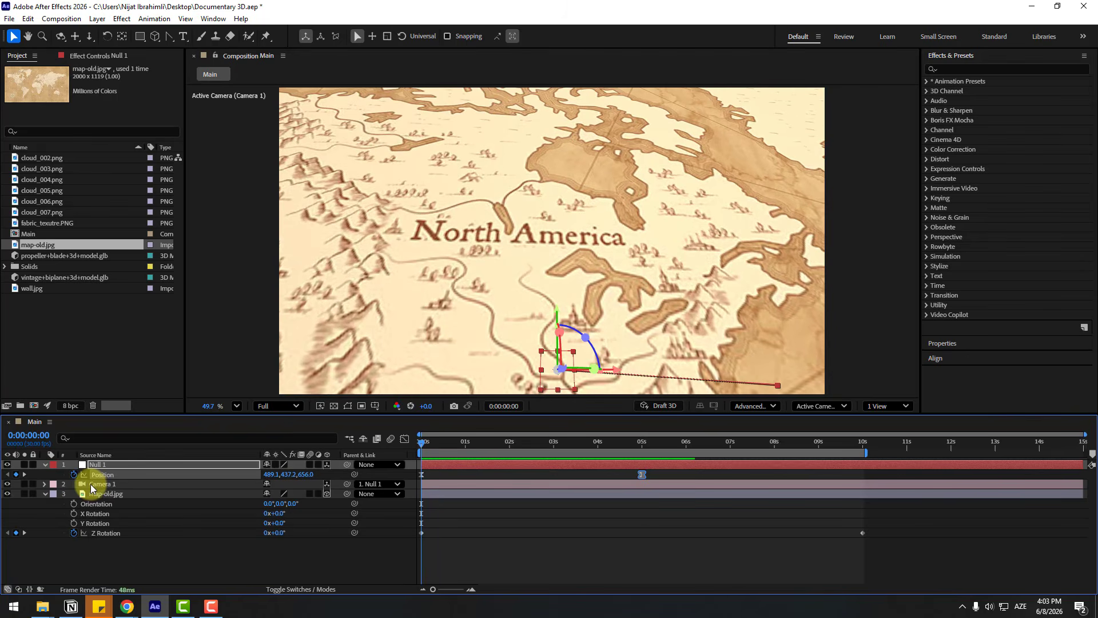
Step: Switch the composition's renderer to Classic 3D and turn on Camera 1's Depth of Field
click(89, 483)
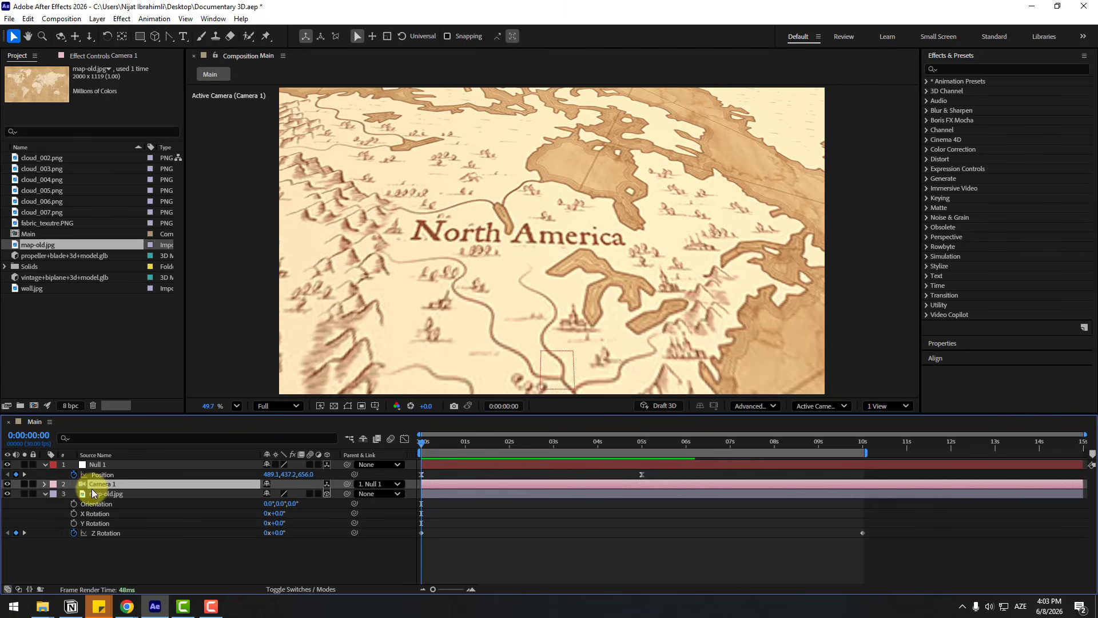
click(44, 484)
click(54, 503)
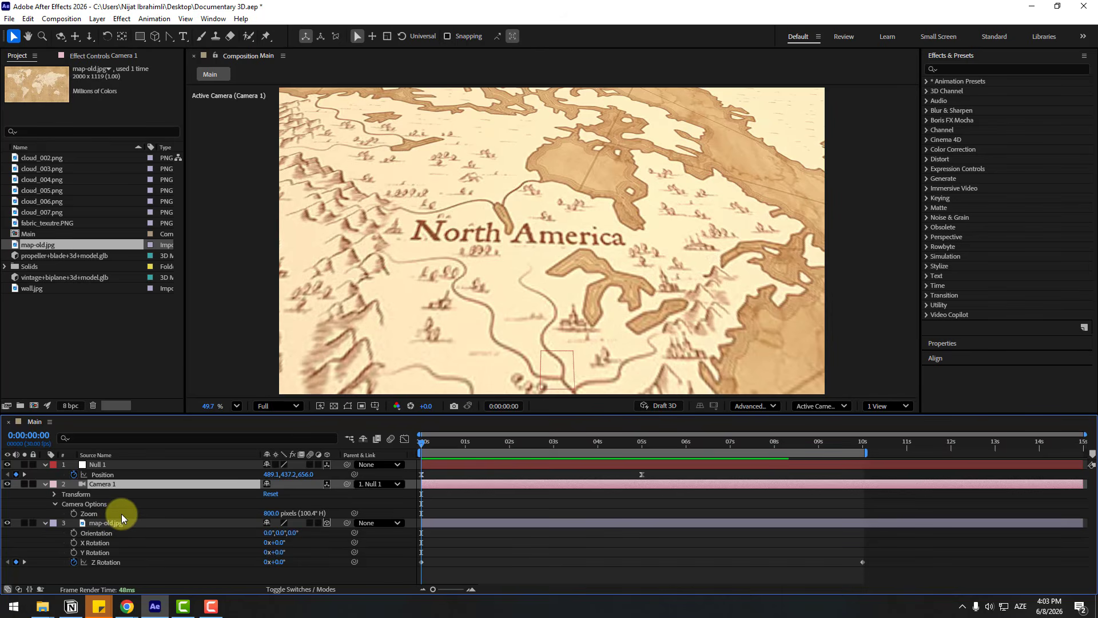
click(771, 407)
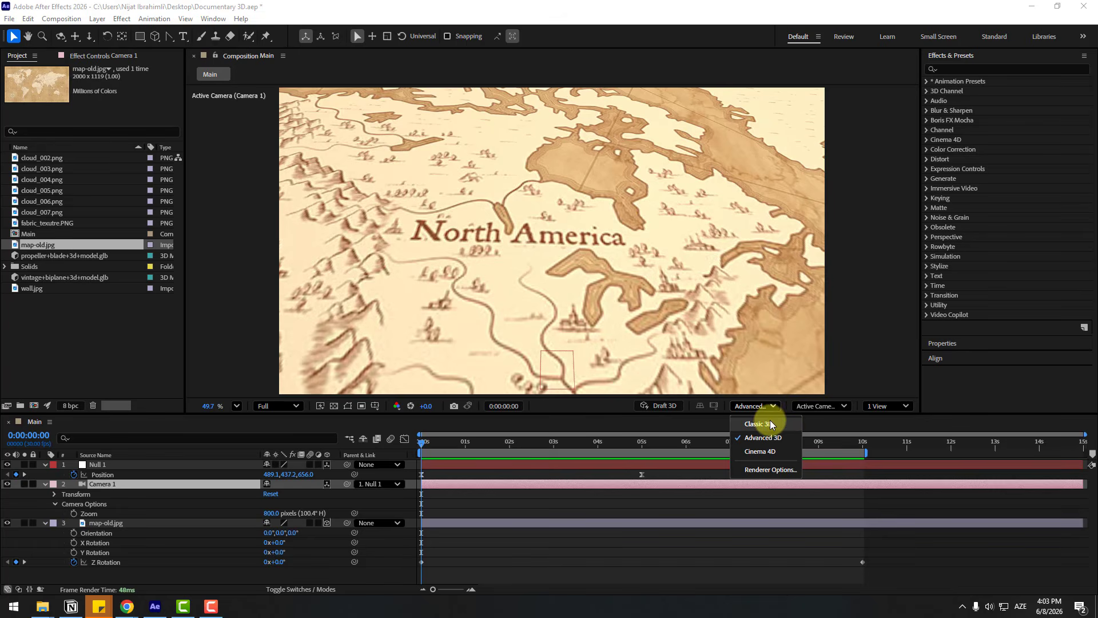
click(783, 426)
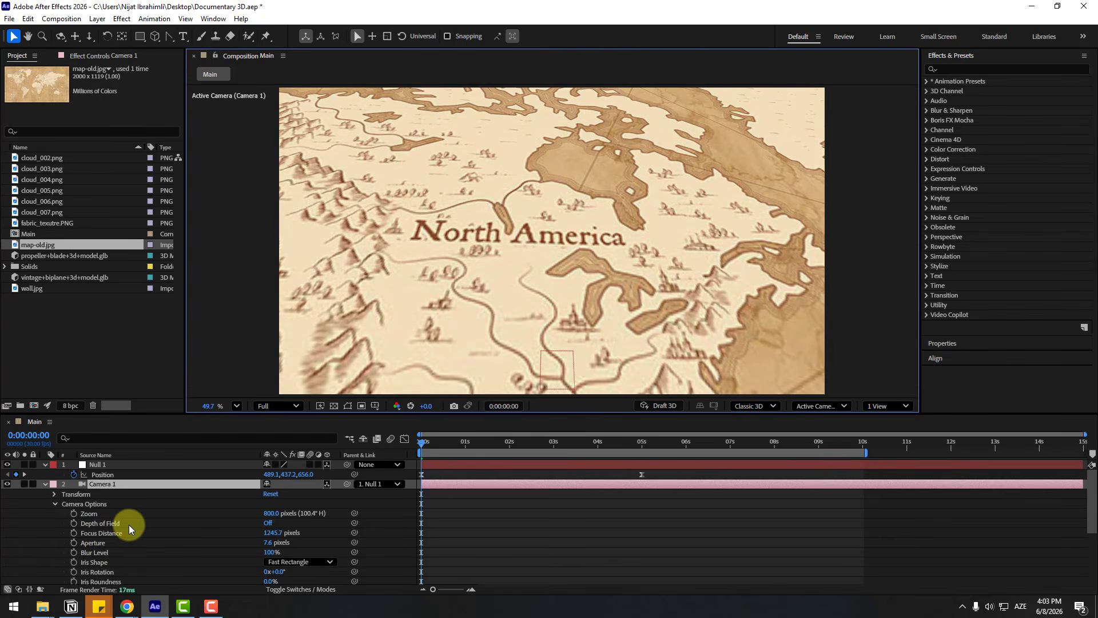
click(266, 524)
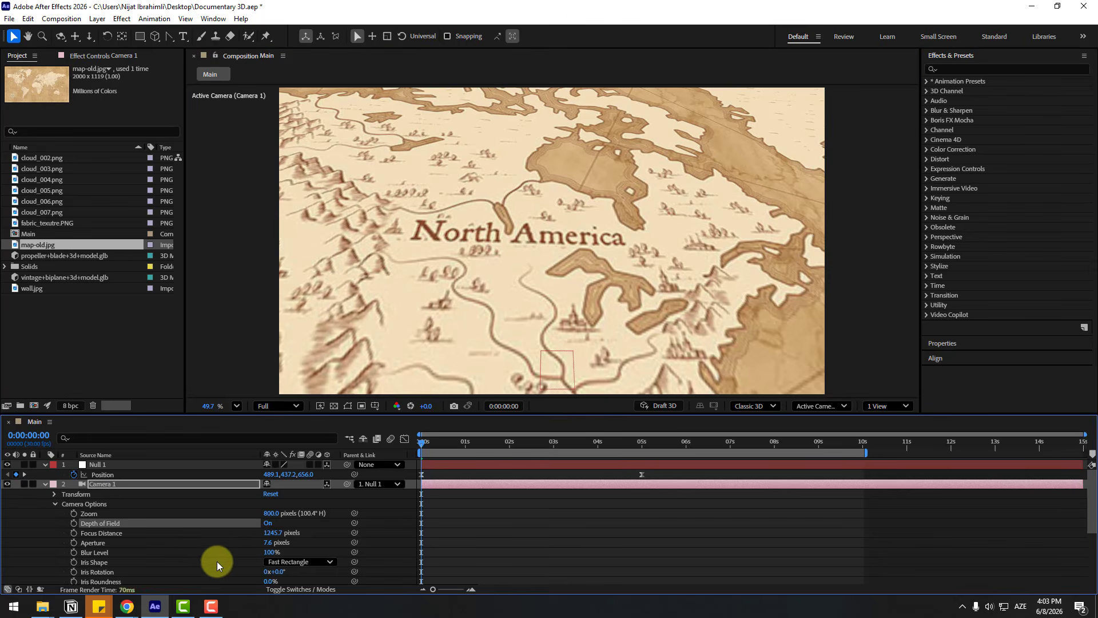
Step: Set Camera 1's Focus Distance to 134 pixels and its Aperture to 60 pixels
drag(268, 544, 20, 563)
key(Return)
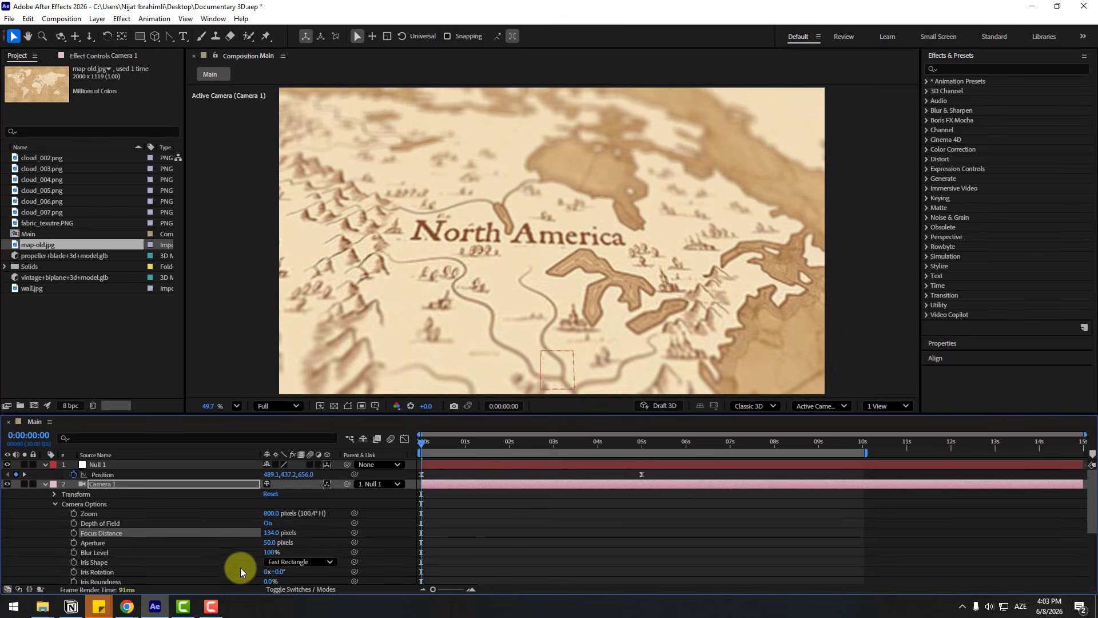
click(277, 541)
text(60)
key(Return)
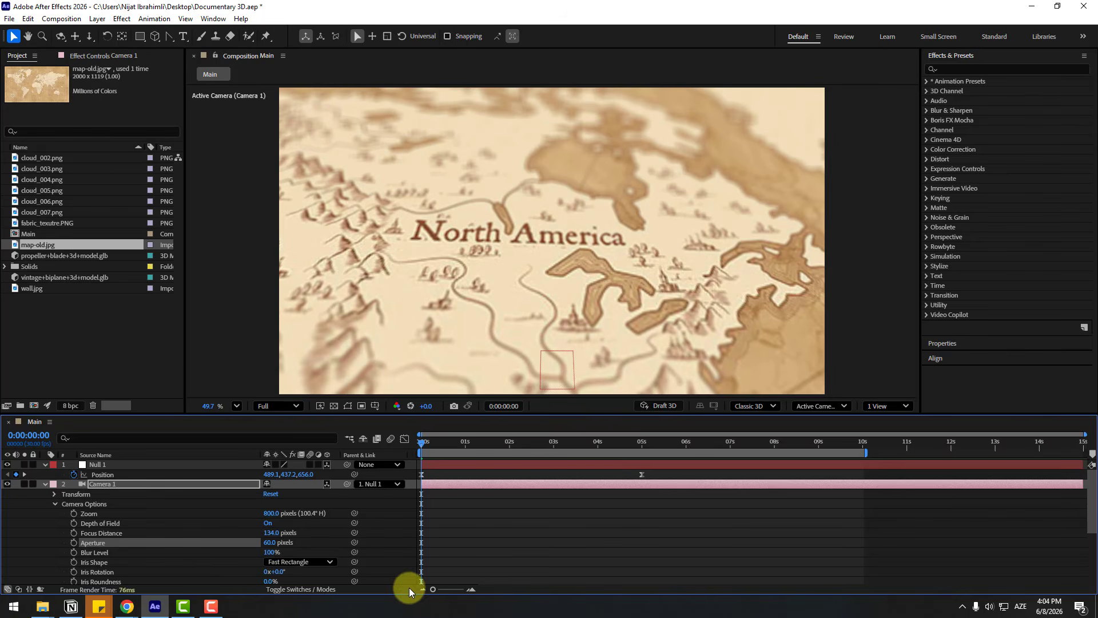
Step: Change the map layer's Z Rotation keyframe at 10 s to -40°
mouse_move(424, 443)
mouse_down()
mouse_move(478, 447)
mouse_move(422, 444)
mouse_up()
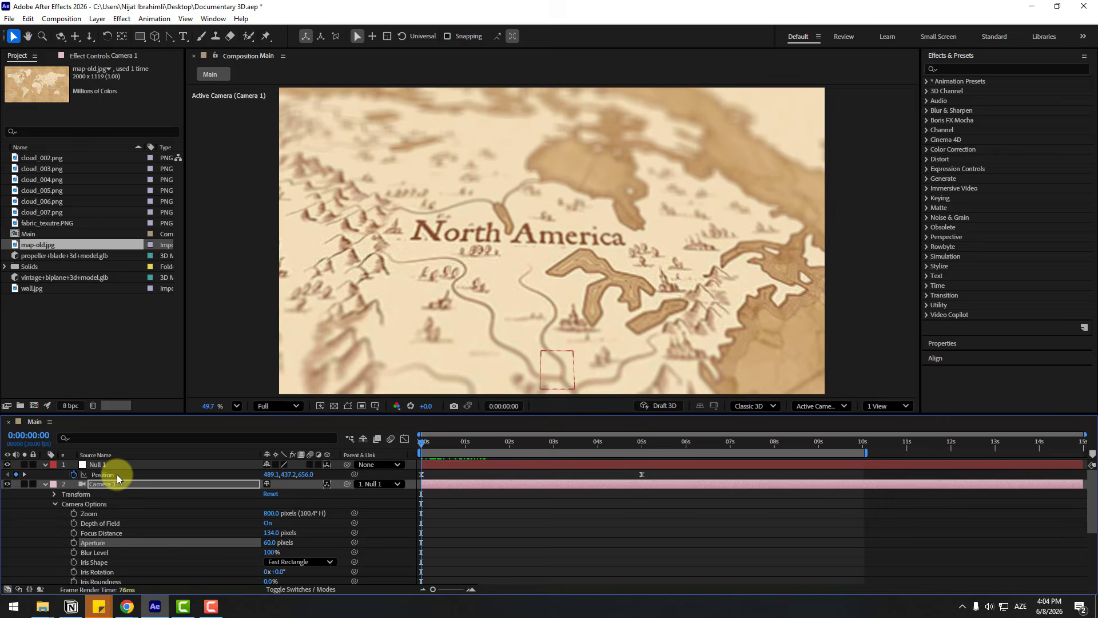
click(45, 484)
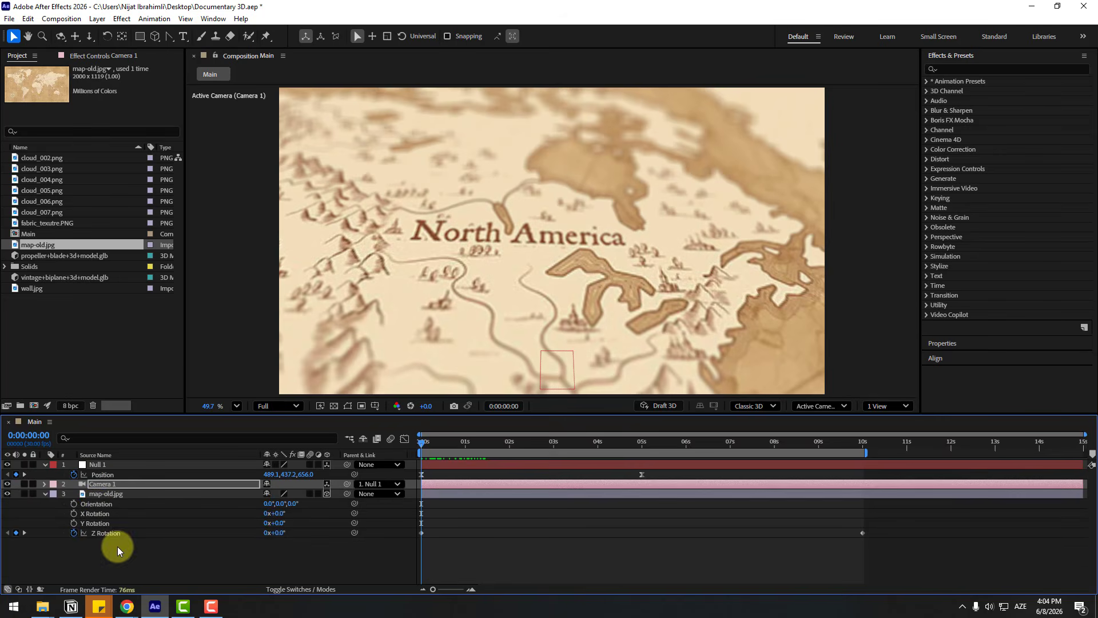
click(861, 450)
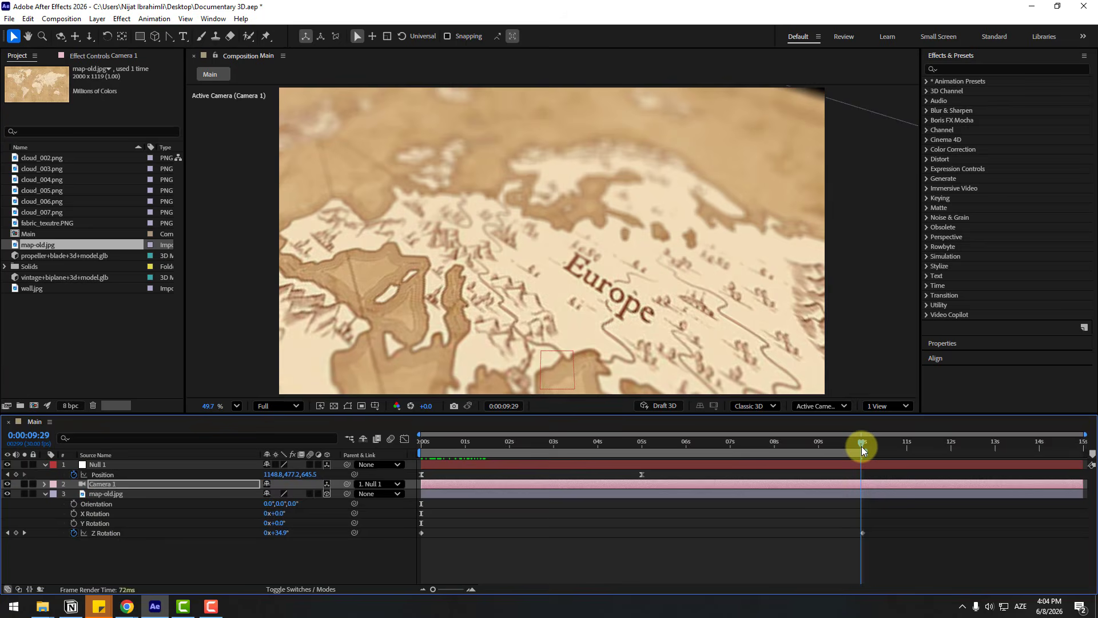
drag(861, 447, 863, 447)
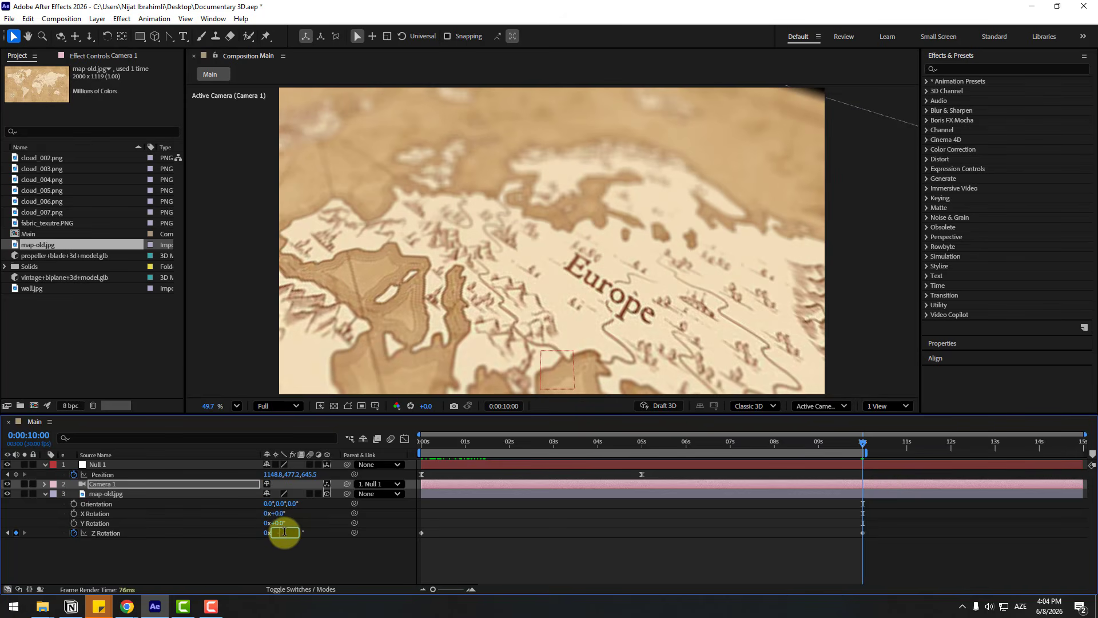
text(-40)
click(278, 563)
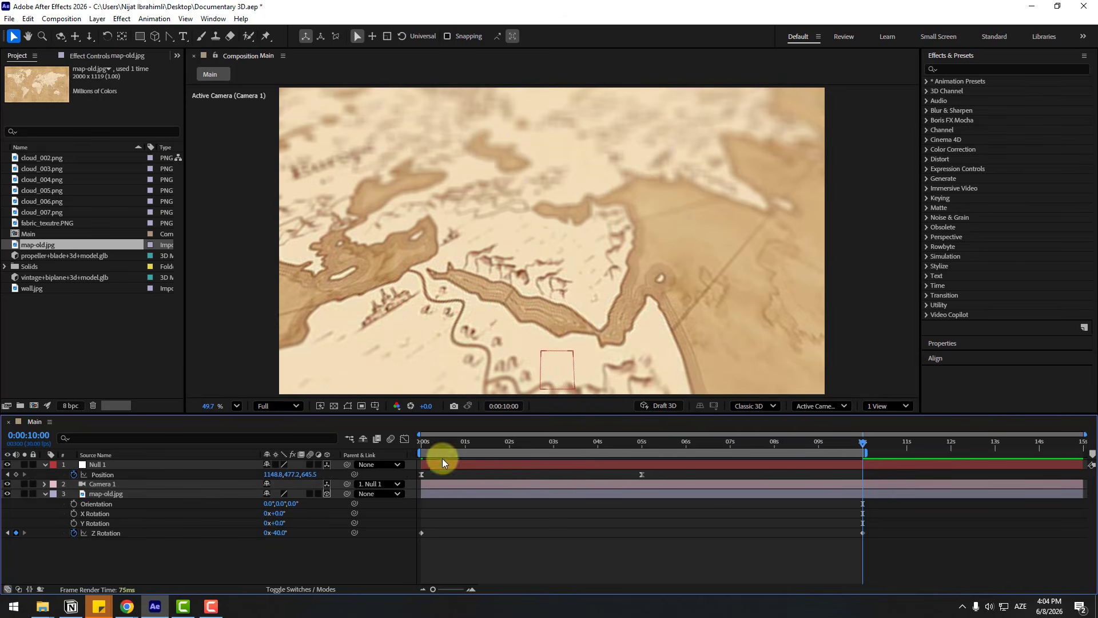
Step: Move Null 1 at its 5 s position keyframe to about 1280, 391, 587 over Asia, and preview the animation from the start
drag(431, 448, 641, 468)
click(644, 472)
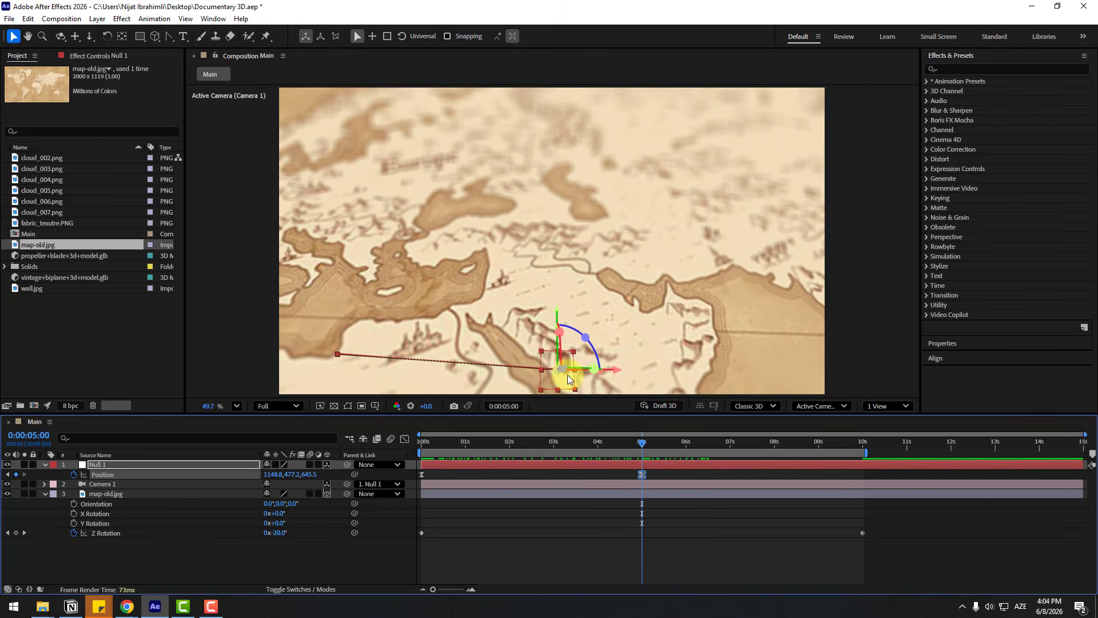
drag(552, 380, 566, 344)
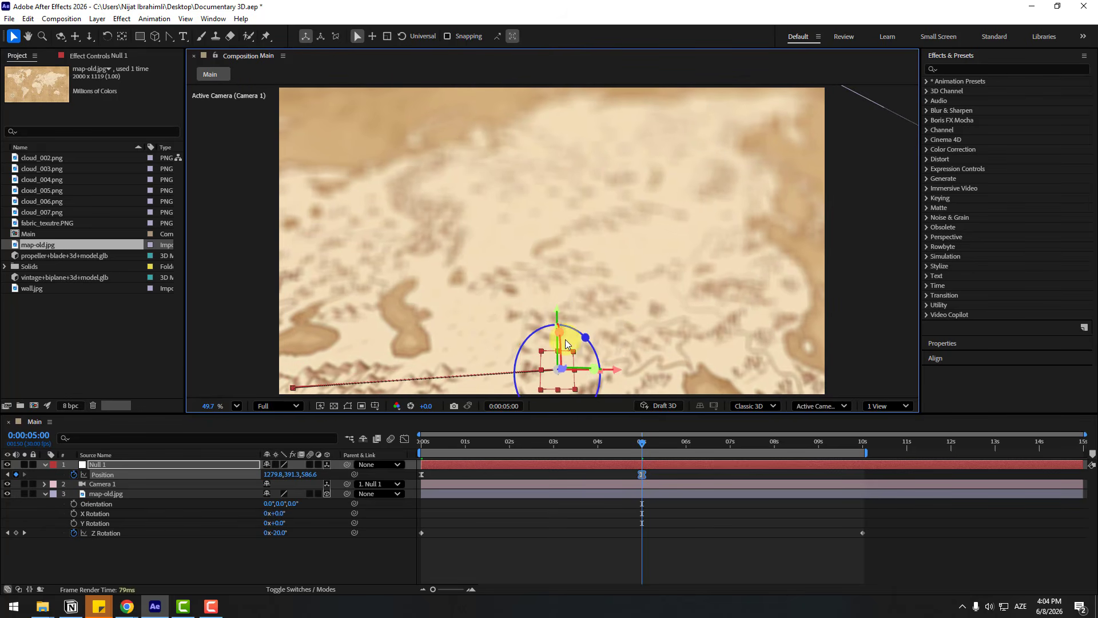
drag(635, 452, 401, 452)
key(space)
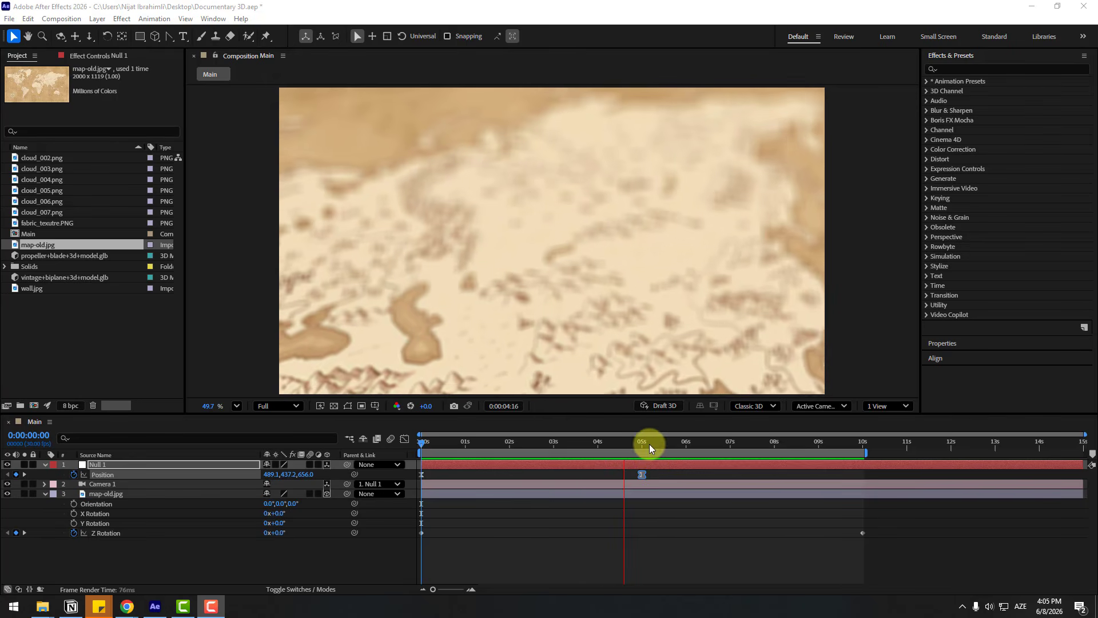
Step: Animate Camera 1's Focus Distance from 134 pixels at 0:00:03:03 to 232 pixels at 0:00:05:15
click(639, 441)
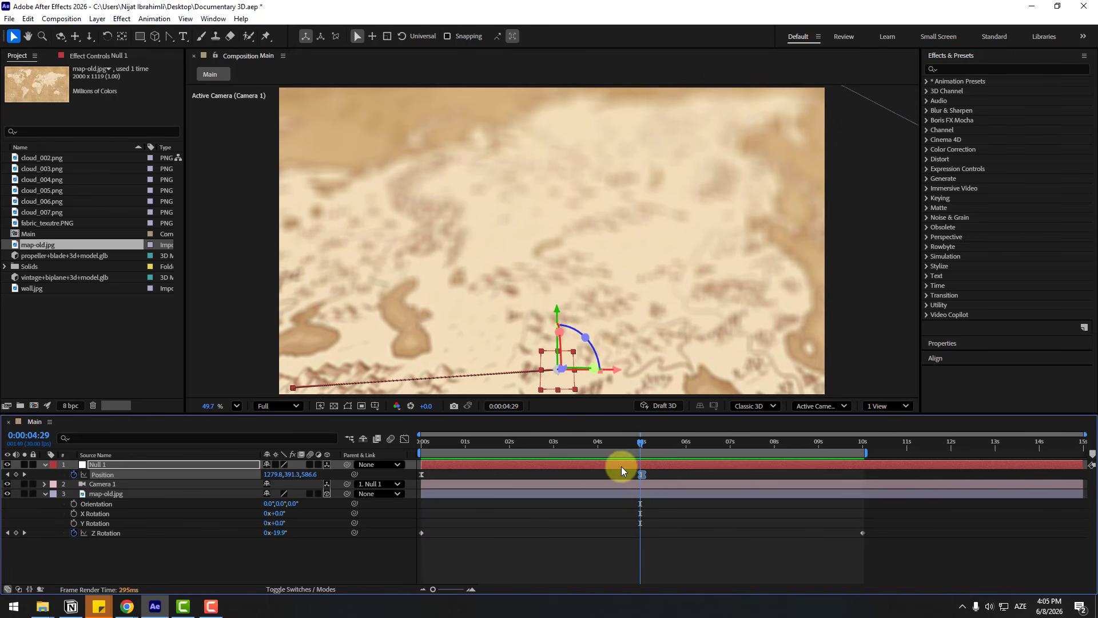
click(101, 481)
click(43, 485)
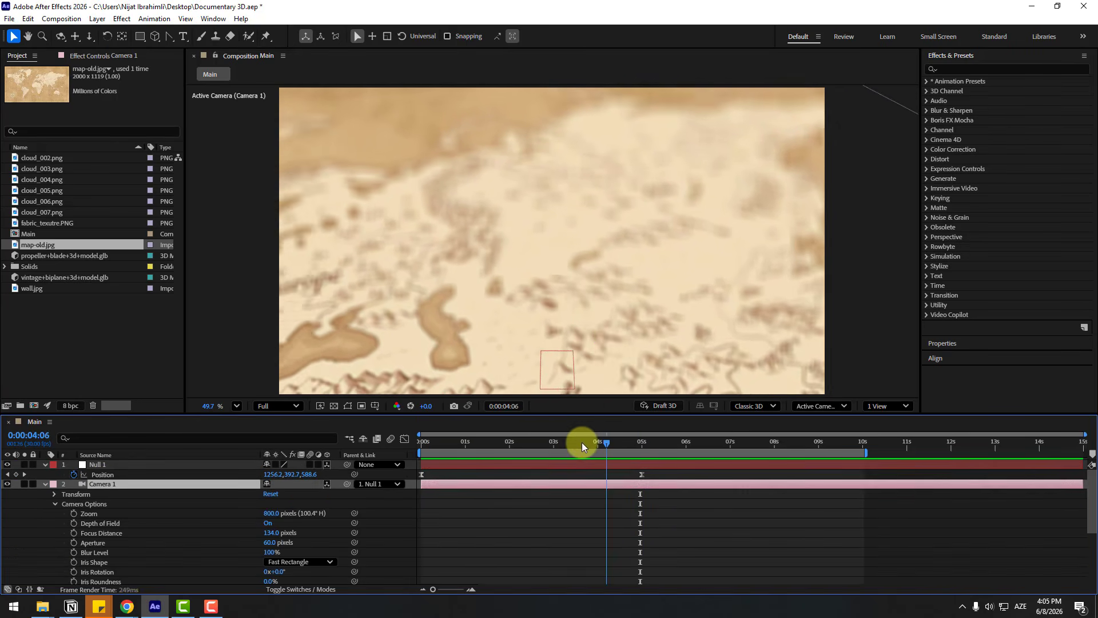
drag(581, 441, 558, 445)
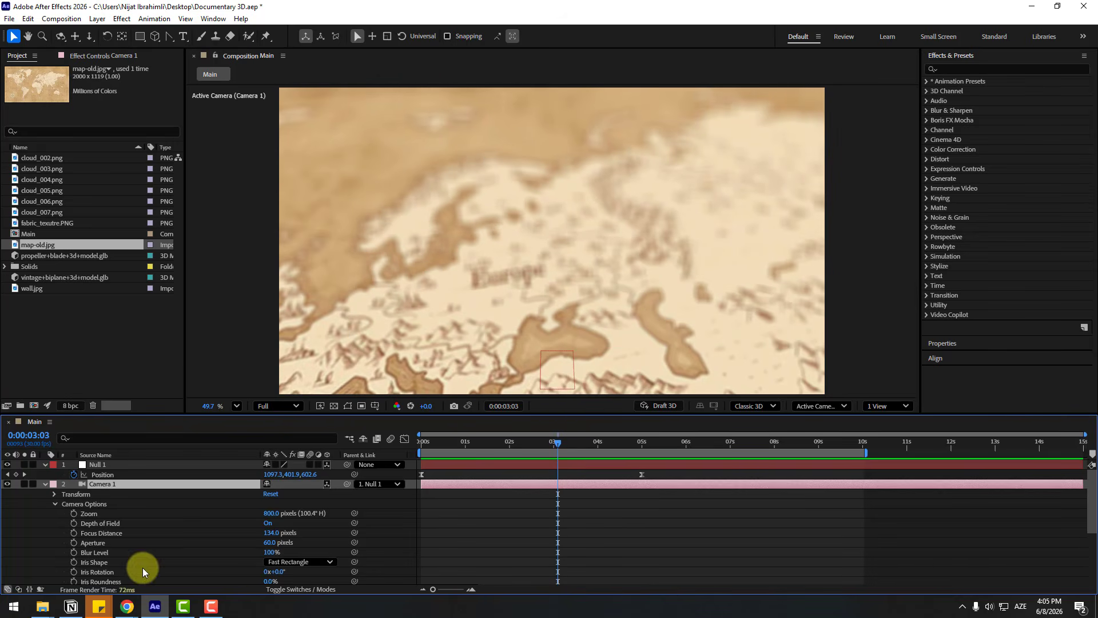
click(73, 533)
drag(629, 446, 664, 450)
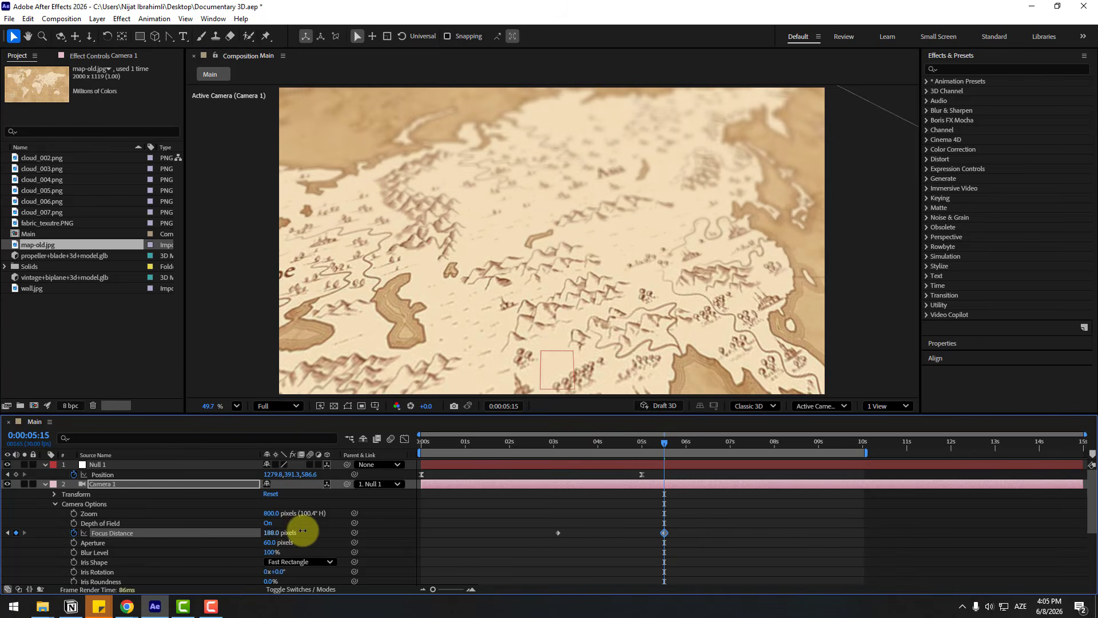
mouse_move(311, 530)
mouse_down()
mouse_move(289, 523)
mouse_move(308, 527)
mouse_up()
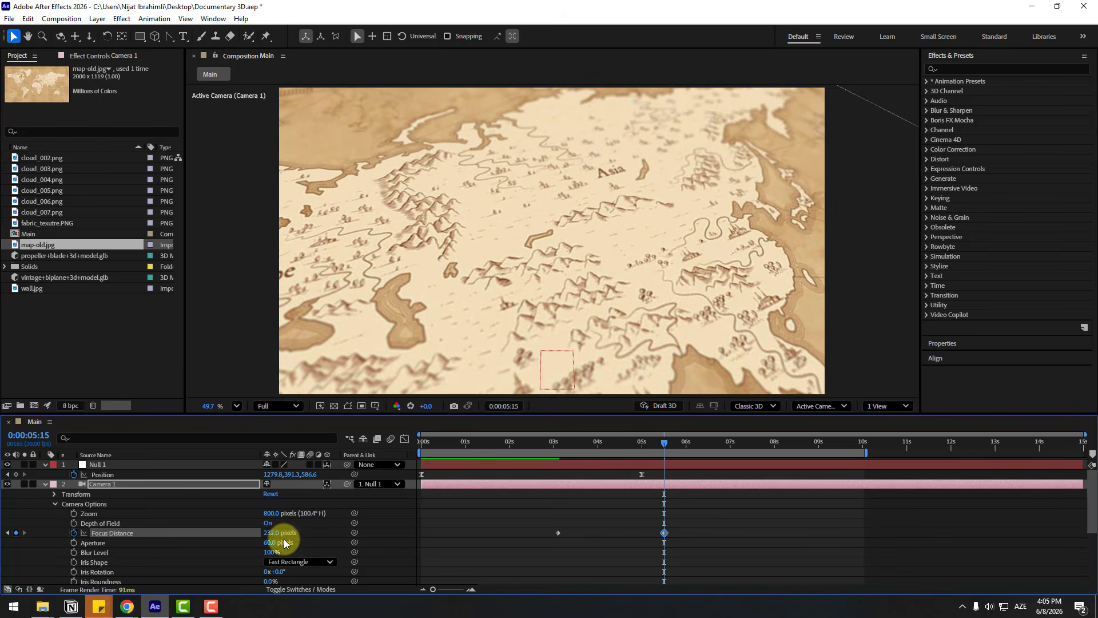
Step: Animate Camera 1's Aperture from 60 pixels at about 3.6 s to a much higher value at 0:00:05:22, and scrub to check the blur
drag(730, 448, 709, 451)
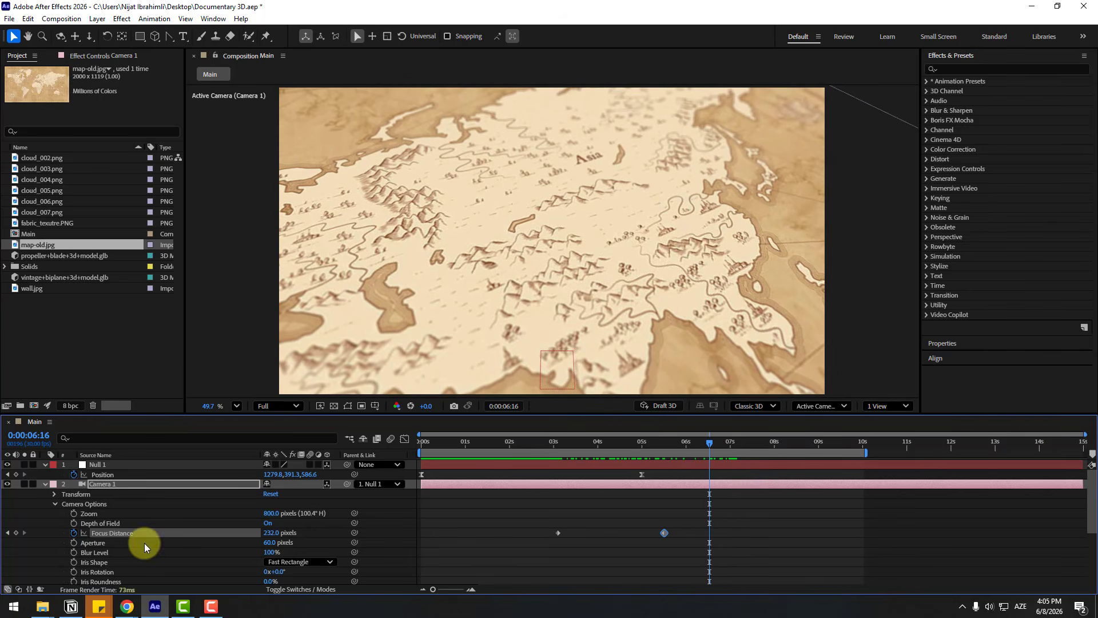
click(73, 542)
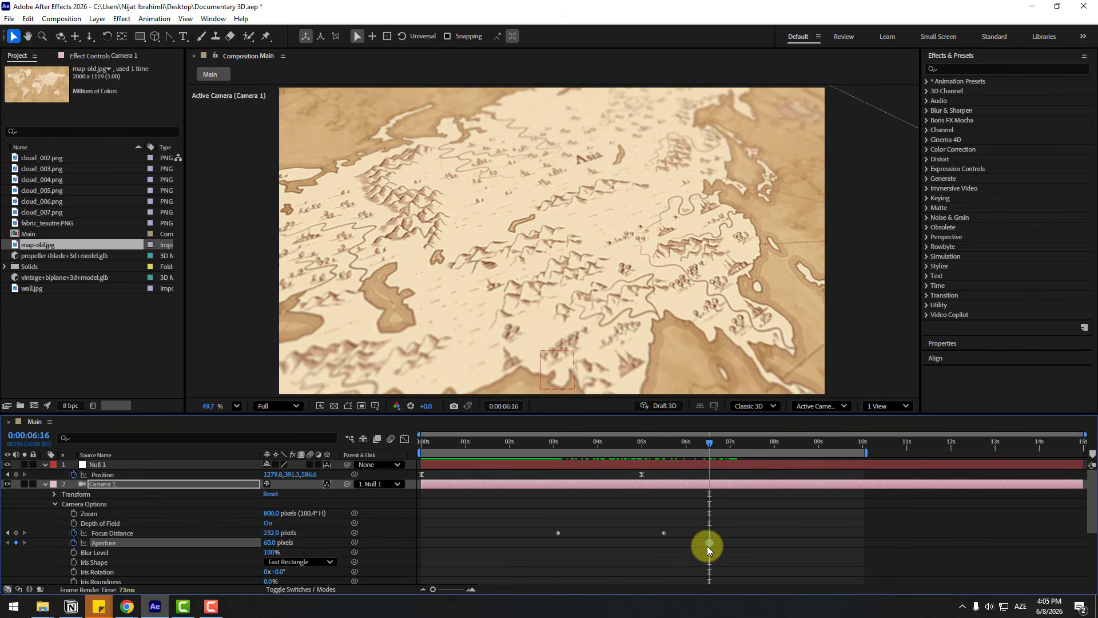
drag(708, 550, 580, 544)
drag(681, 443, 675, 445)
drag(265, 546, 308, 538)
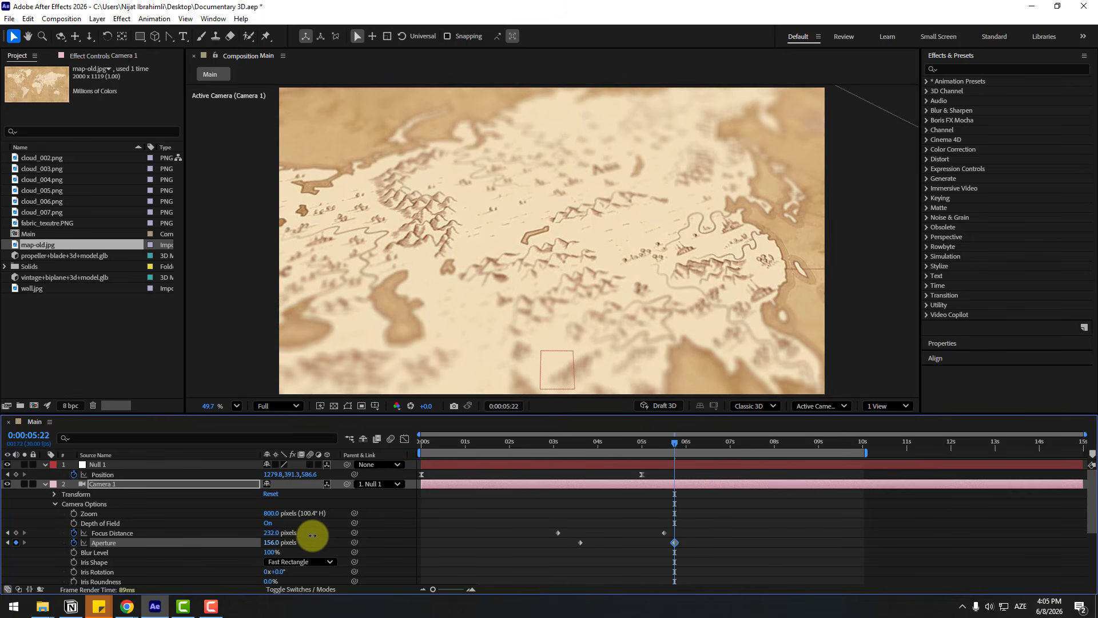
drag(312, 535, 318, 535)
drag(623, 445, 590, 452)
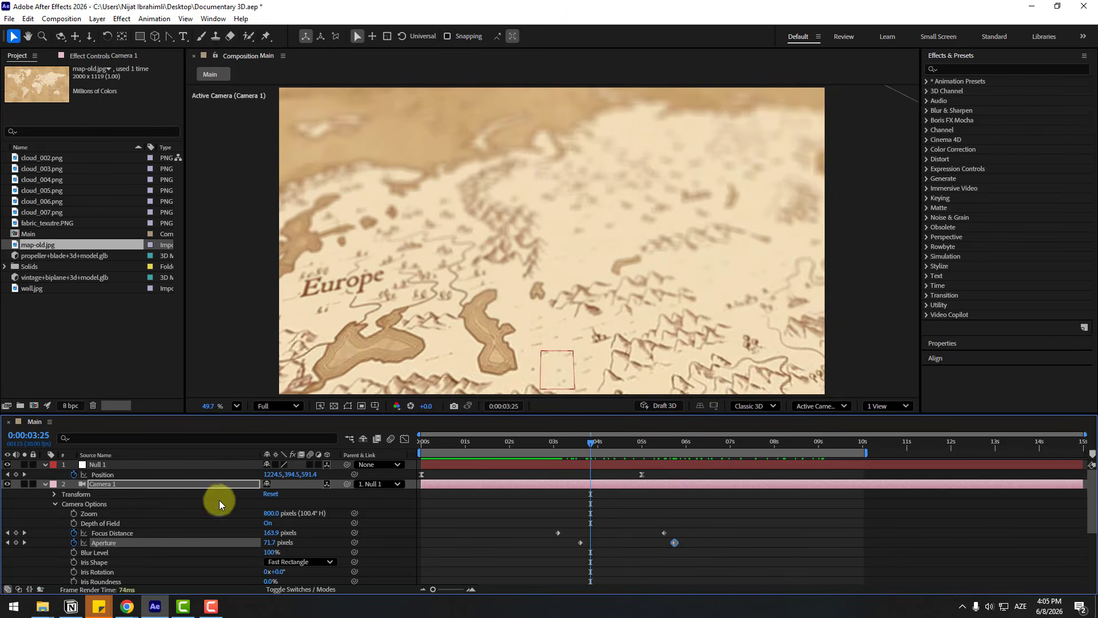
Step: Collapse the layers' properties and add cloud_002.png through cloud_007.png above all layers in the Main composition
click(45, 484)
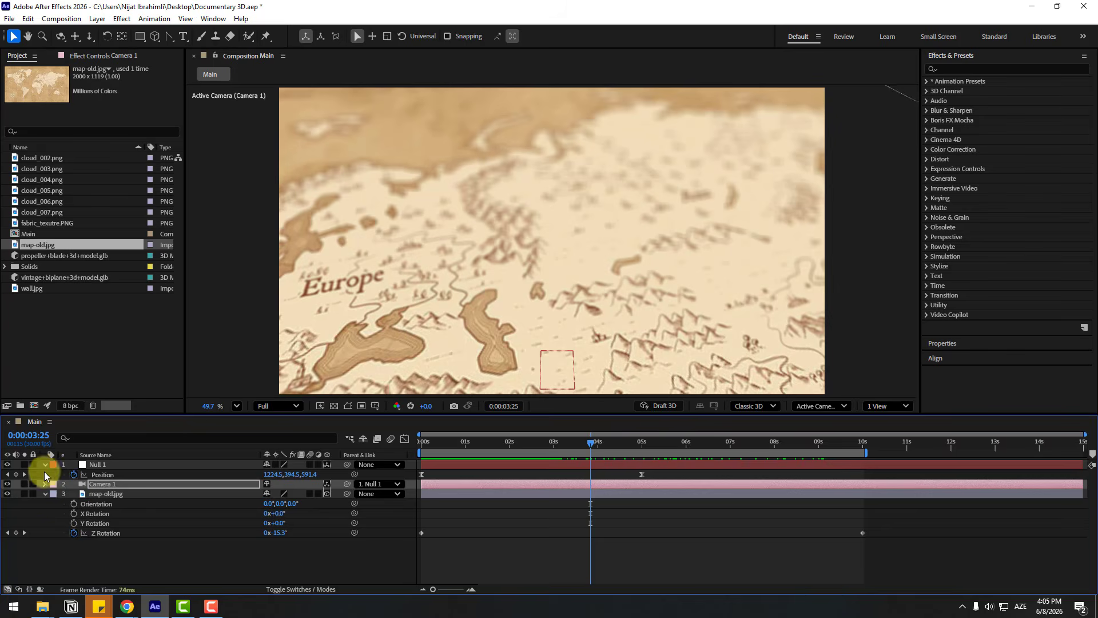
click(45, 466)
click(44, 484)
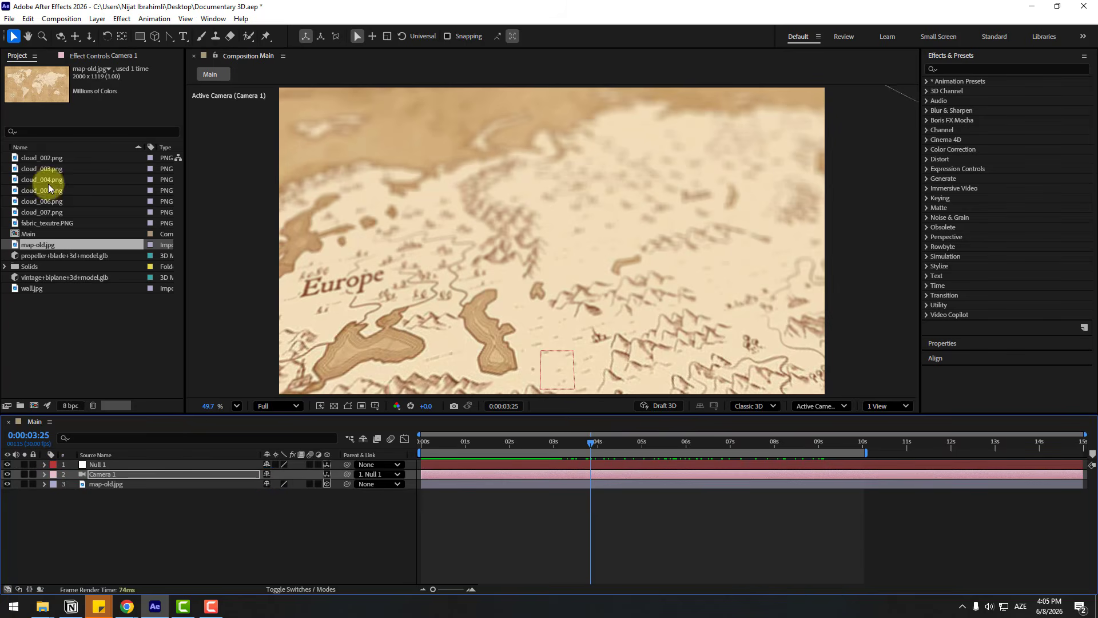
click(54, 212)
shift+click(53, 159)
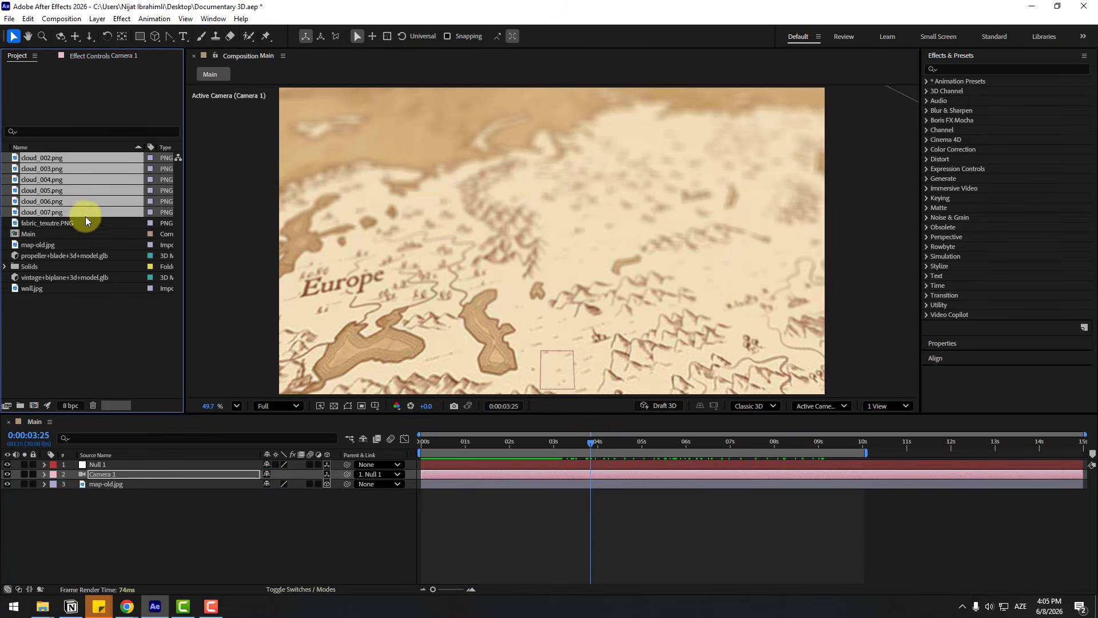
drag(52, 225, 102, 462)
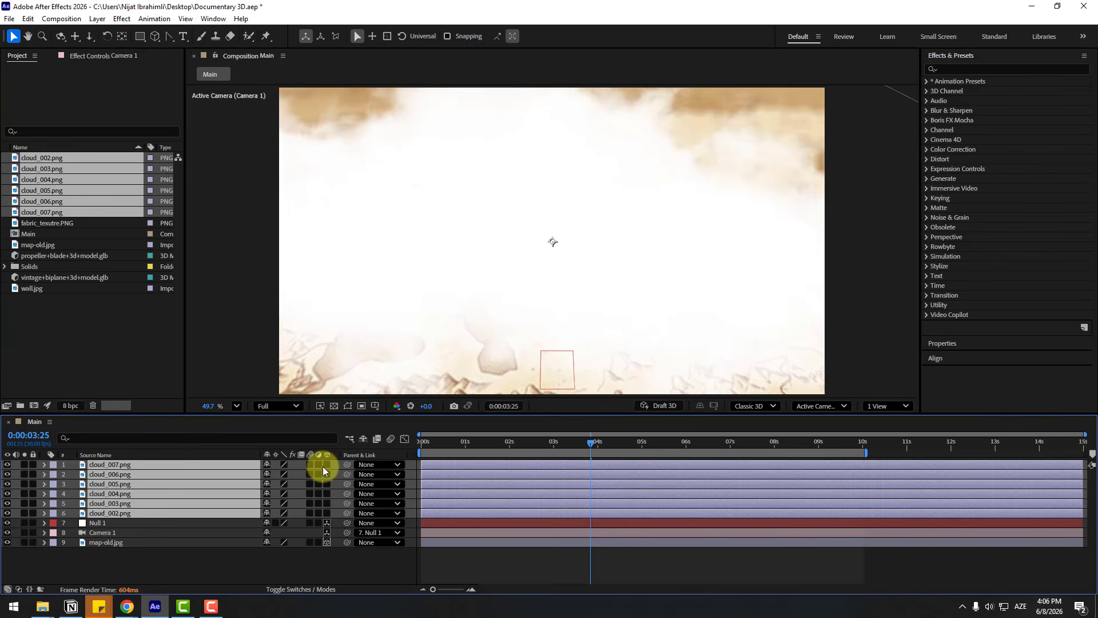
Step: Make the six cloud layers 3D and scale them to 32%, with the viewer resolution lowered to Quarter
click(326, 463)
key(s)
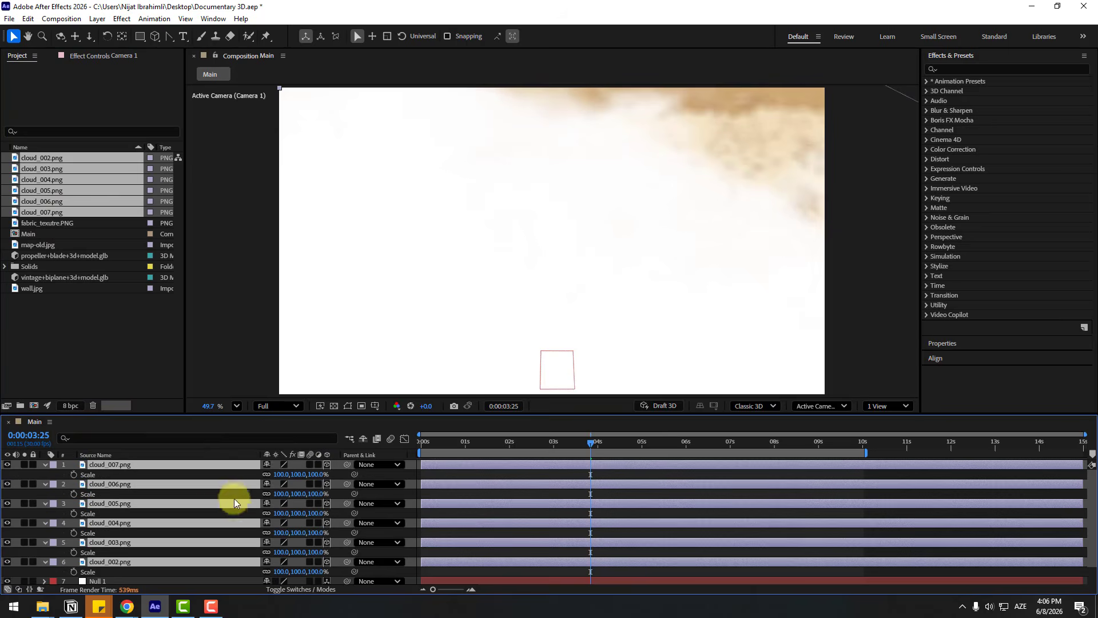
mouse_move(283, 476)
mouse_down()
mouse_move(246, 480)
mouse_move(270, 479)
mouse_up()
click(266, 407)
click(278, 483)
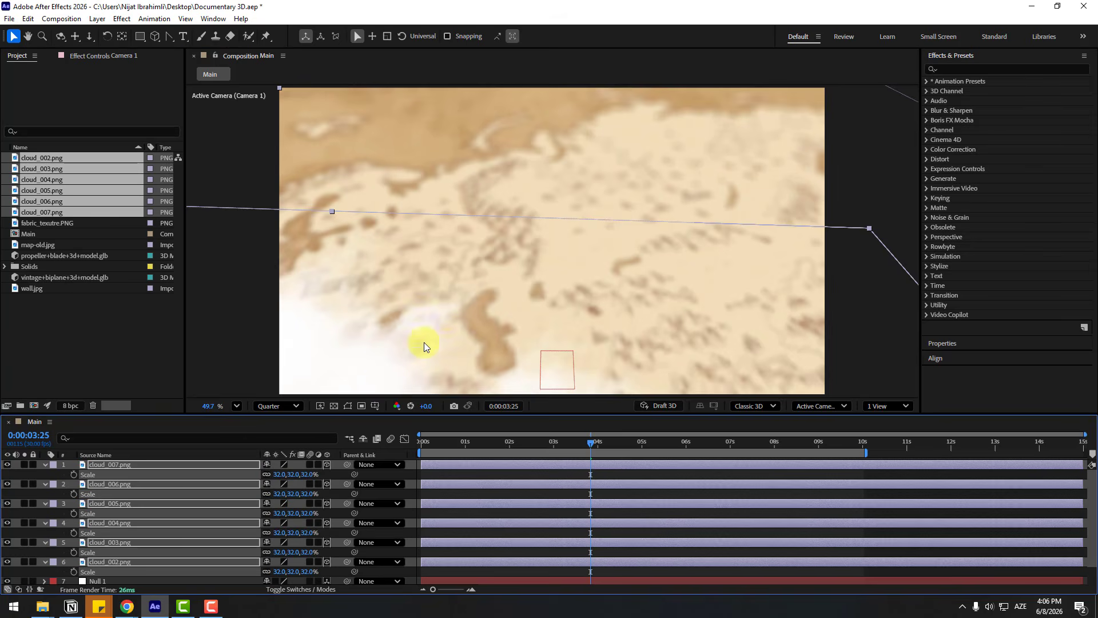
Step: Go to 0 s and move the six selected cloud layers over North America in the camera view
drag(569, 217, 593, 195)
drag(565, 445, 416, 447)
scroll(492, 317, down, 5)
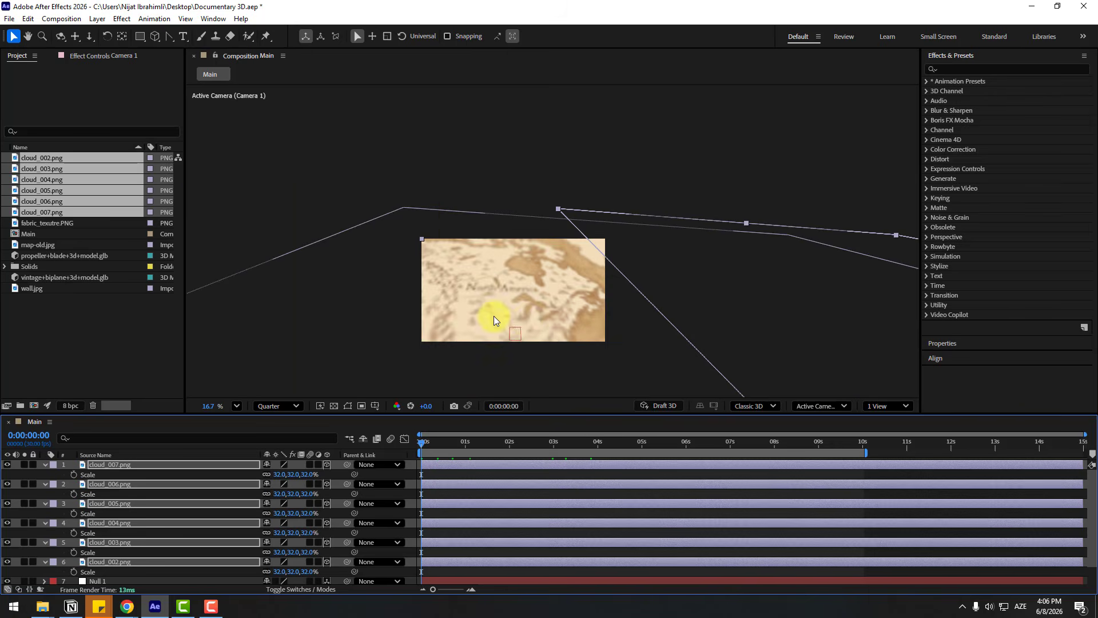
scroll(527, 320, up, 2)
drag(618, 292, 423, 276)
Step: Scale the six cloud layers to 10% and reposition them together over North America, refitting the composition view
click(276, 474)
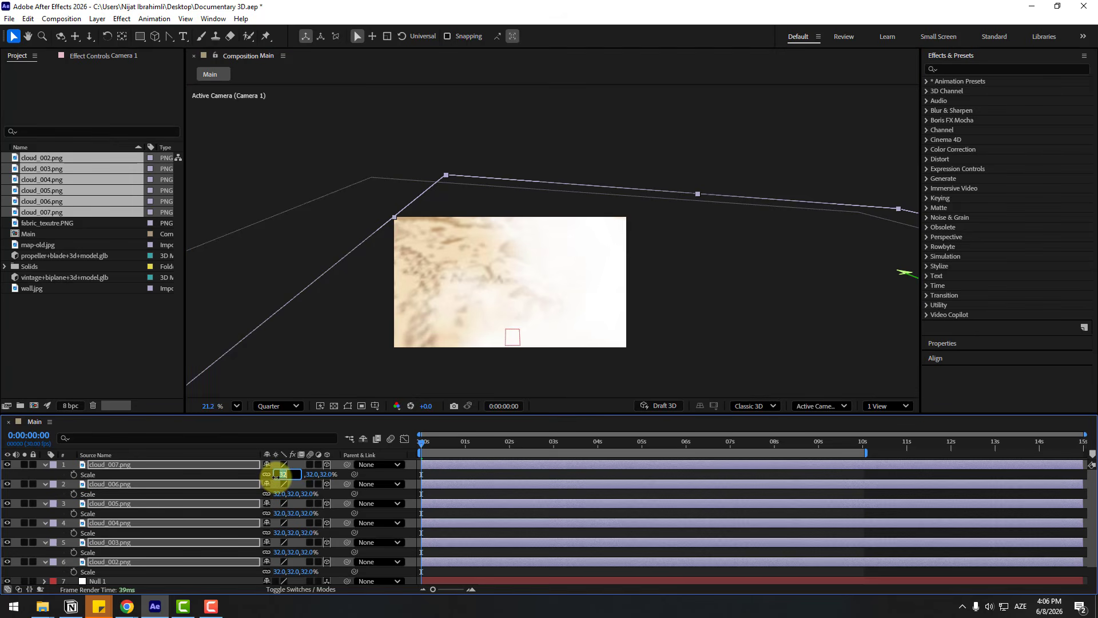
text(10)
key(Return)
click(441, 284)
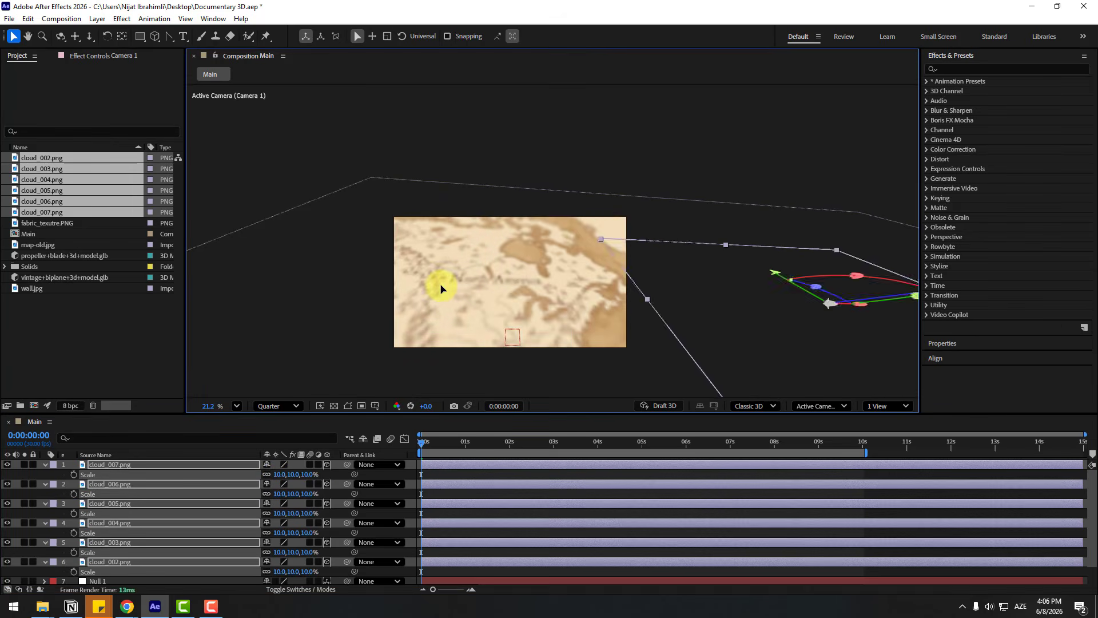
drag(448, 236, 448, 258)
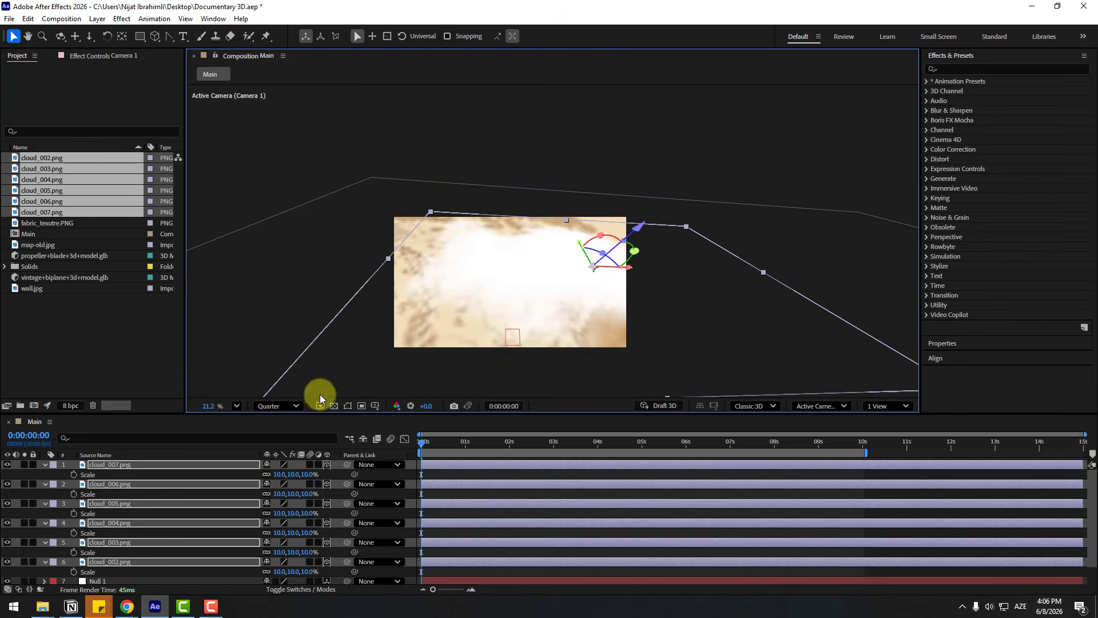
click(237, 405)
click(252, 189)
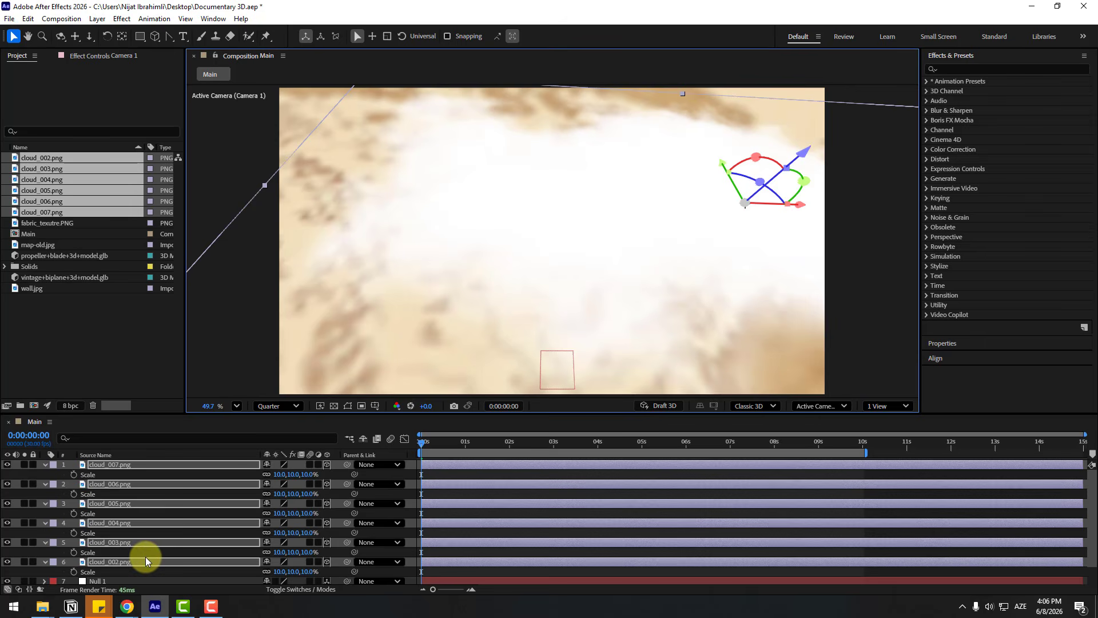
Step: Hide all six selected cloud layers and collapse their scale properties in the Main composition
click(7, 465)
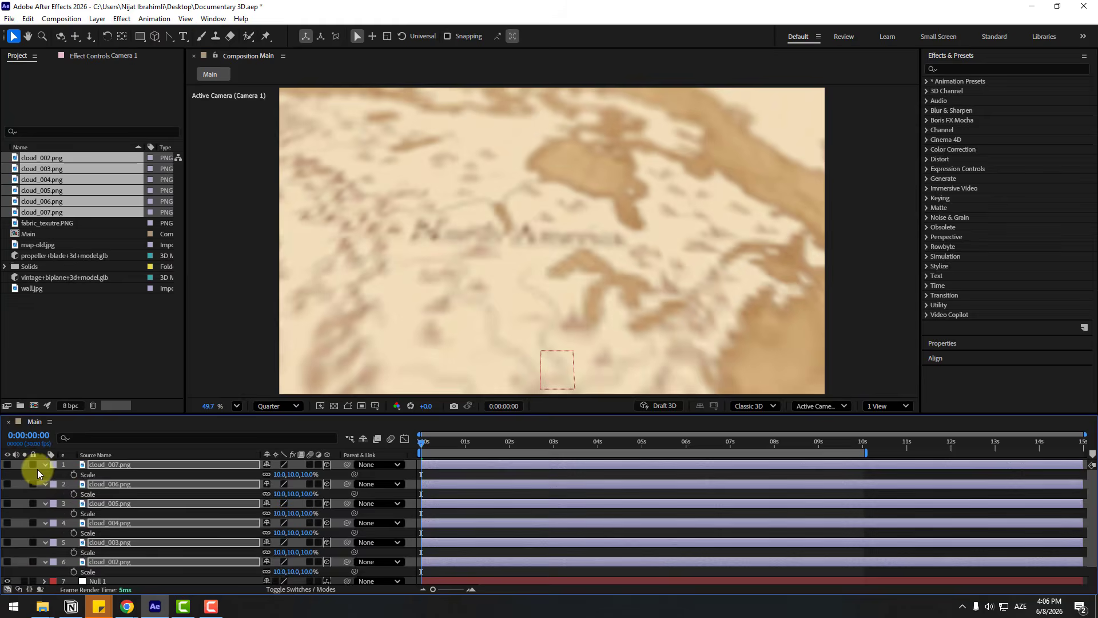
click(46, 465)
click(101, 565)
Step: Make only cloud_002.png visible again and position it over the southern part of North America, lowered closer to the map
click(108, 513)
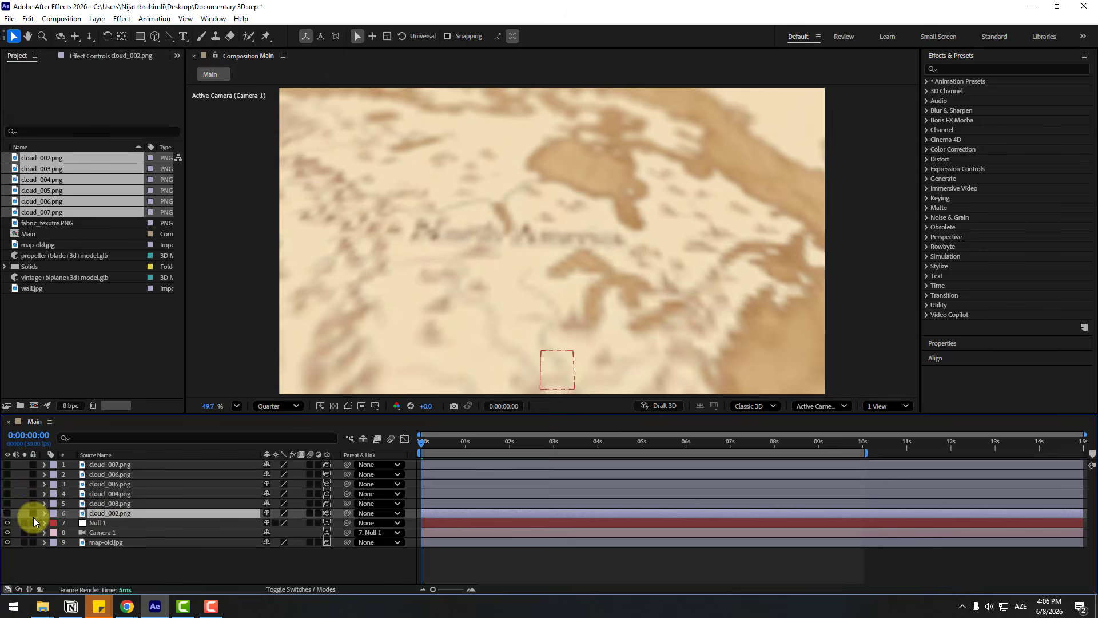
click(7, 513)
drag(672, 270, 444, 307)
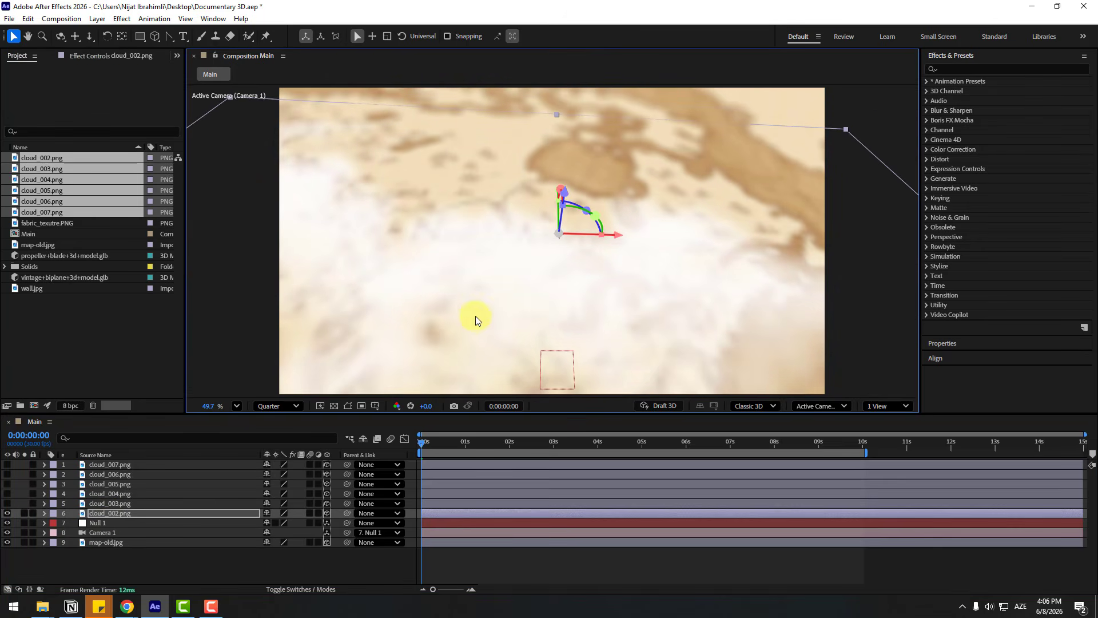
drag(566, 194, 523, 241)
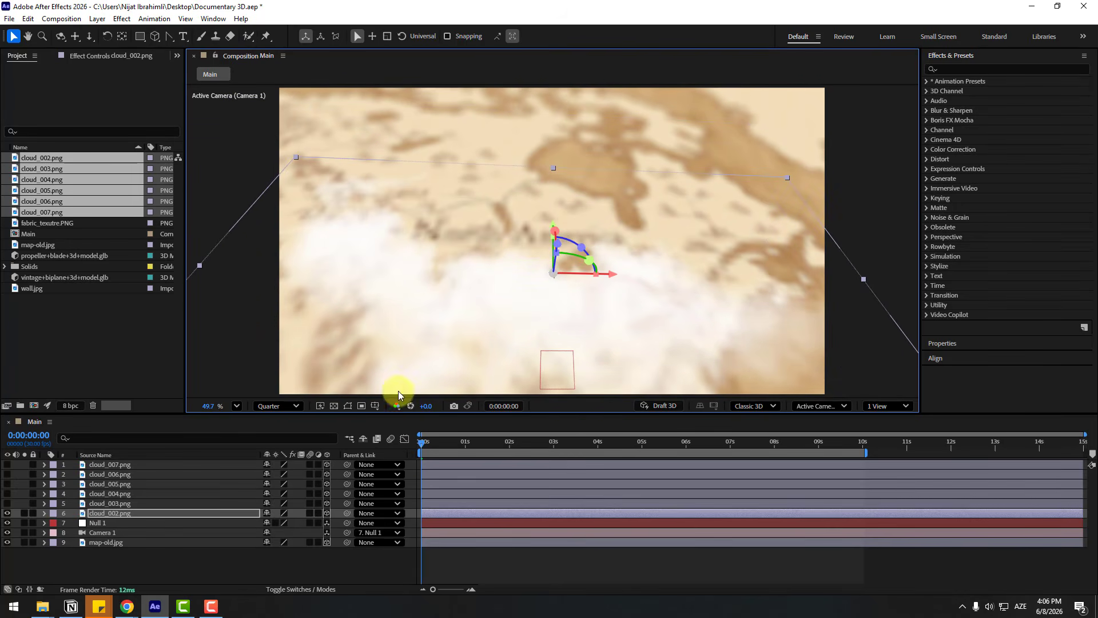
Step: At 0:00:01:13, show cloud_003.png and move it over the northeastern part of the map near Greenland
drag(421, 444, 485, 441)
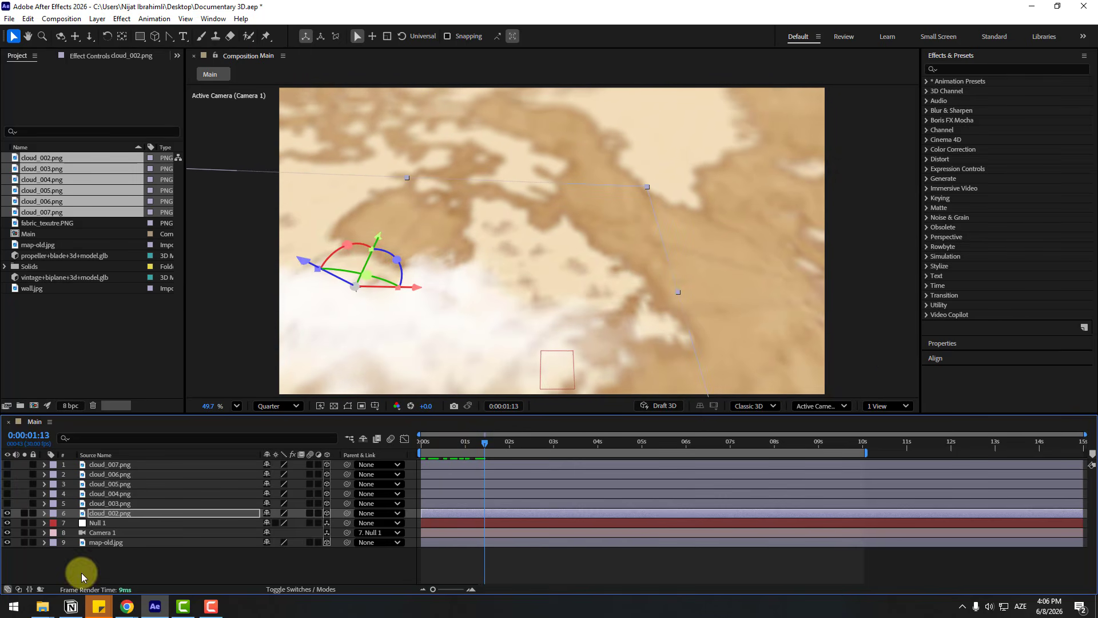
key(ctrl+Up)
click(8, 505)
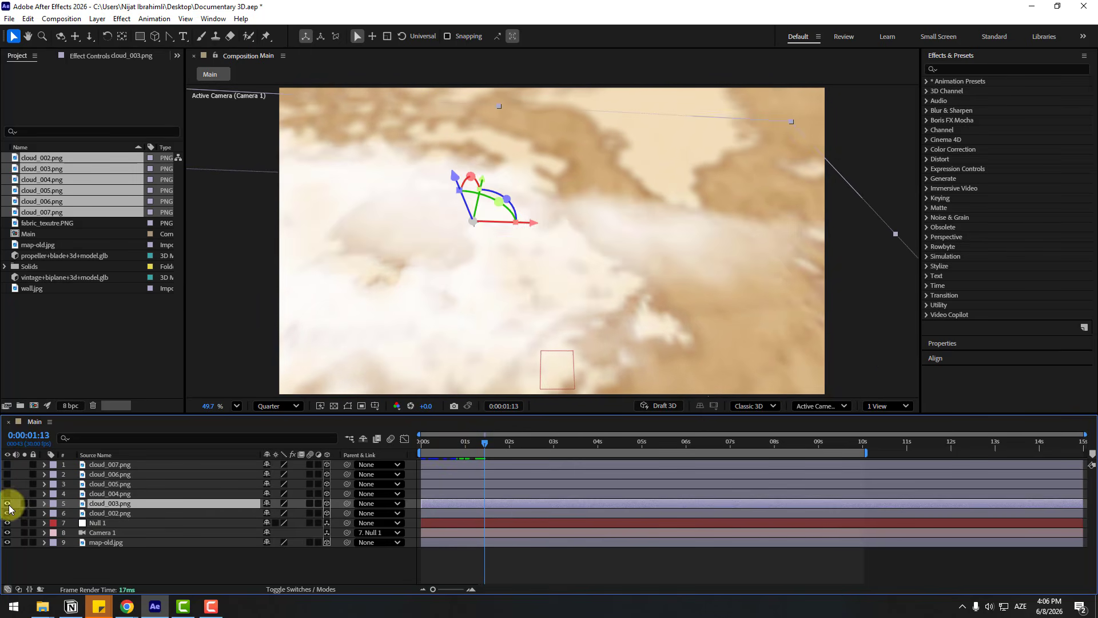
drag(466, 201, 755, 130)
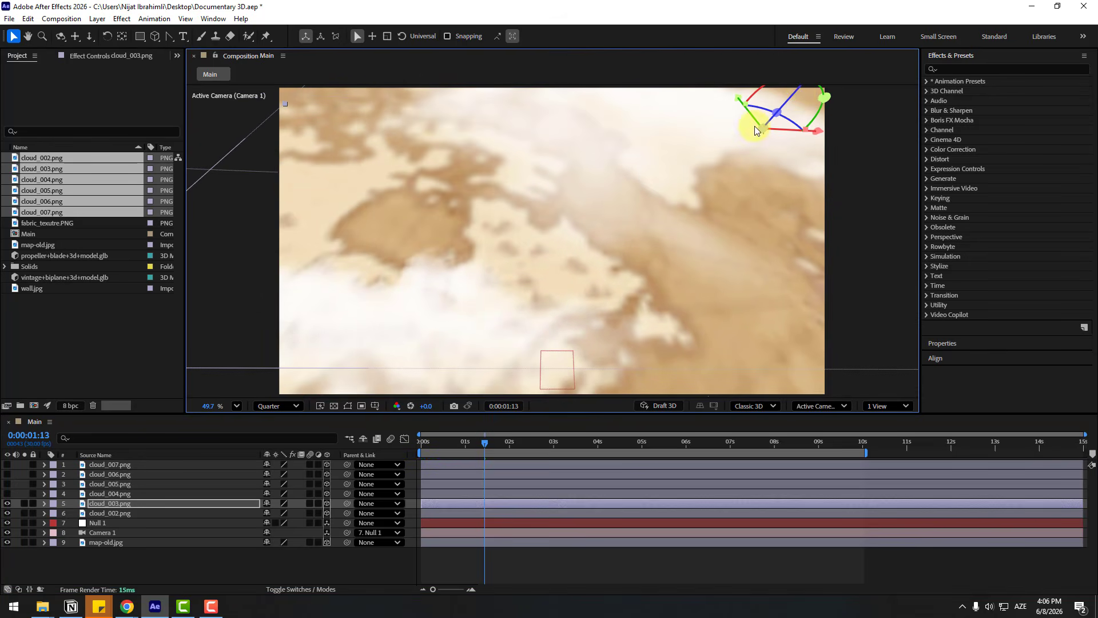
drag(798, 96, 697, 133)
Step: At 0:00:02:10, show cloud_004.png and bring it into the camera view over the Atlantic beside Europe
drag(427, 442, 524, 442)
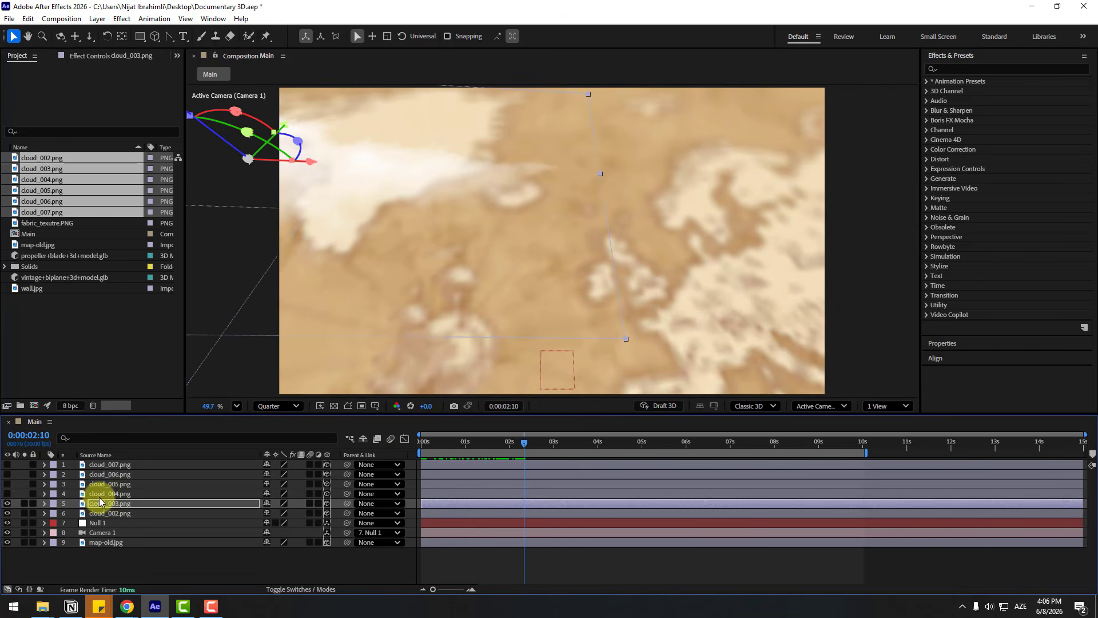
click(98, 495)
click(12, 496)
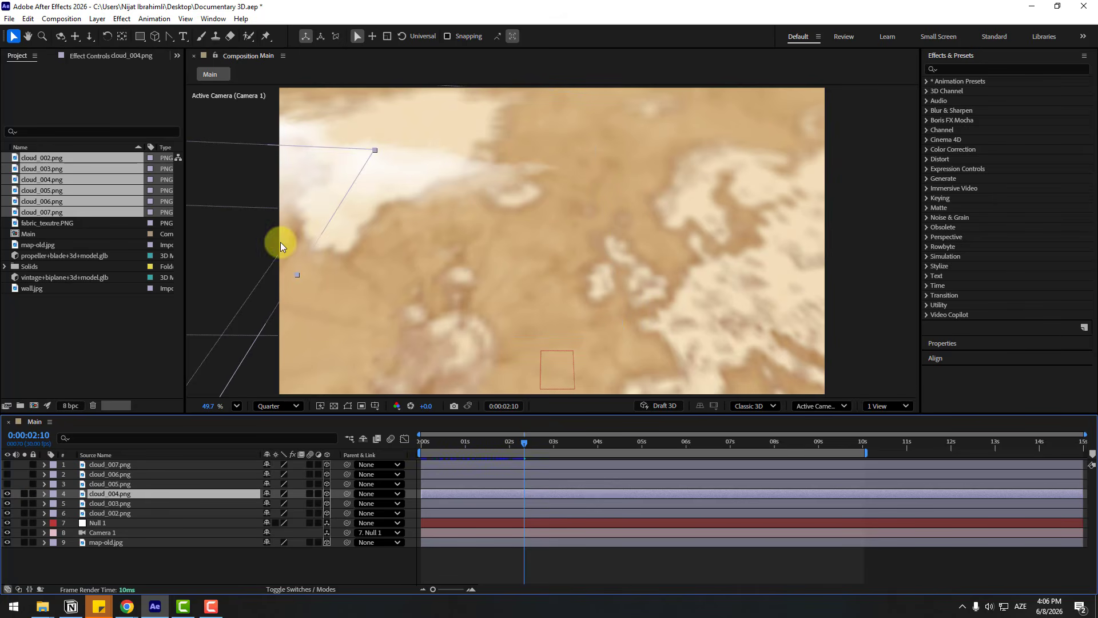
drag(280, 242, 796, 237)
drag(617, 274, 719, 264)
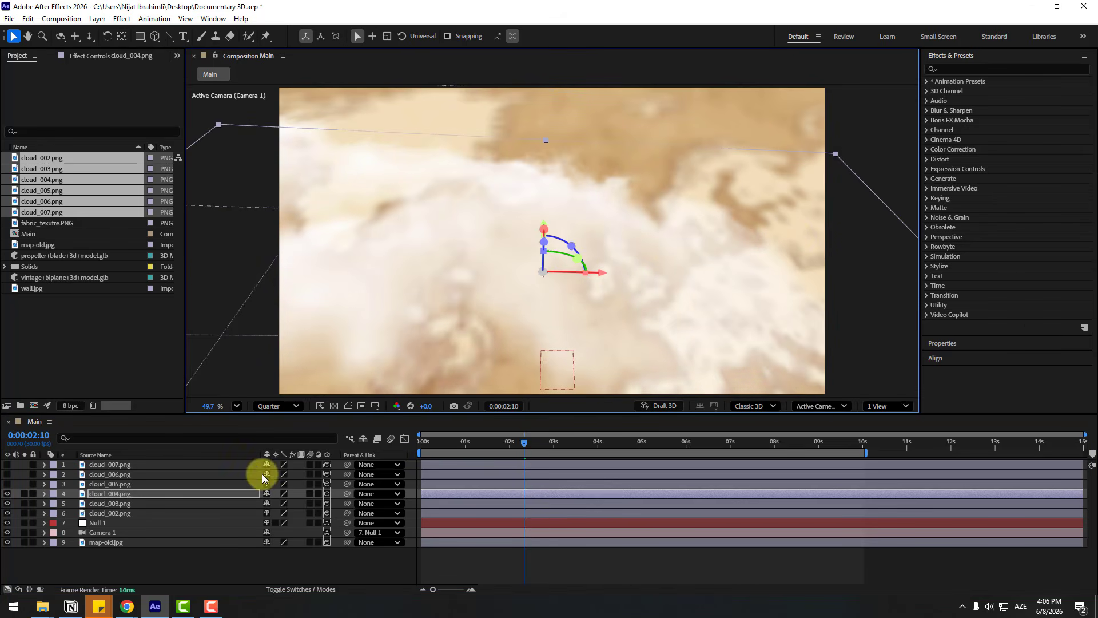
Step: Scale cloud_004.png to 3%, move it toward the lower edge of the camera's frame, and collapse its properties
key(s)
drag(276, 504, 292, 487)
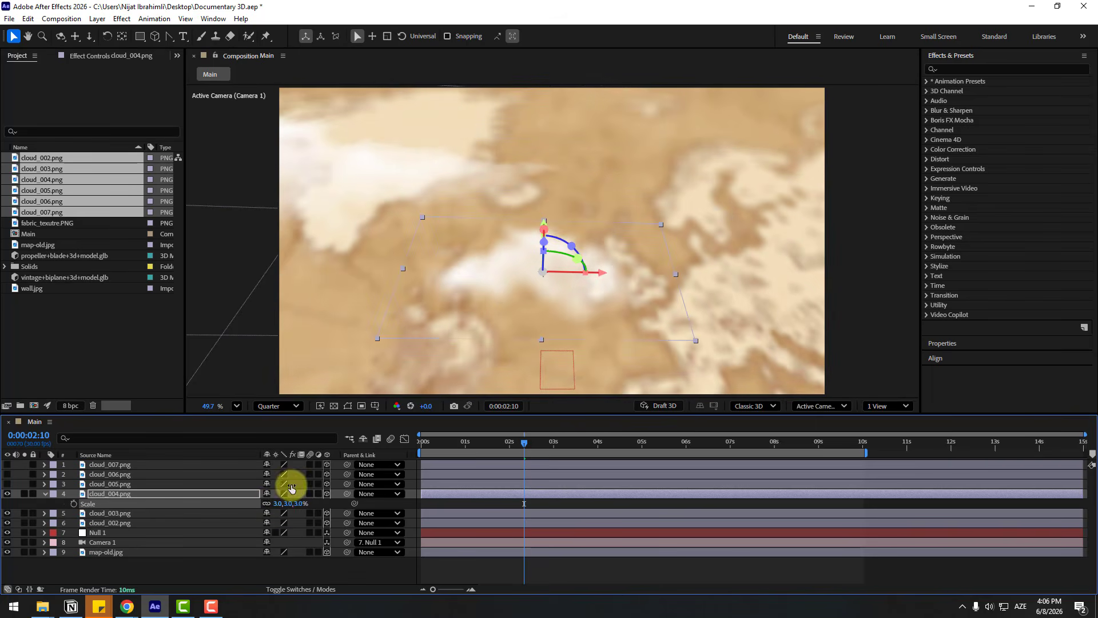
drag(512, 306, 531, 336)
click(31, 494)
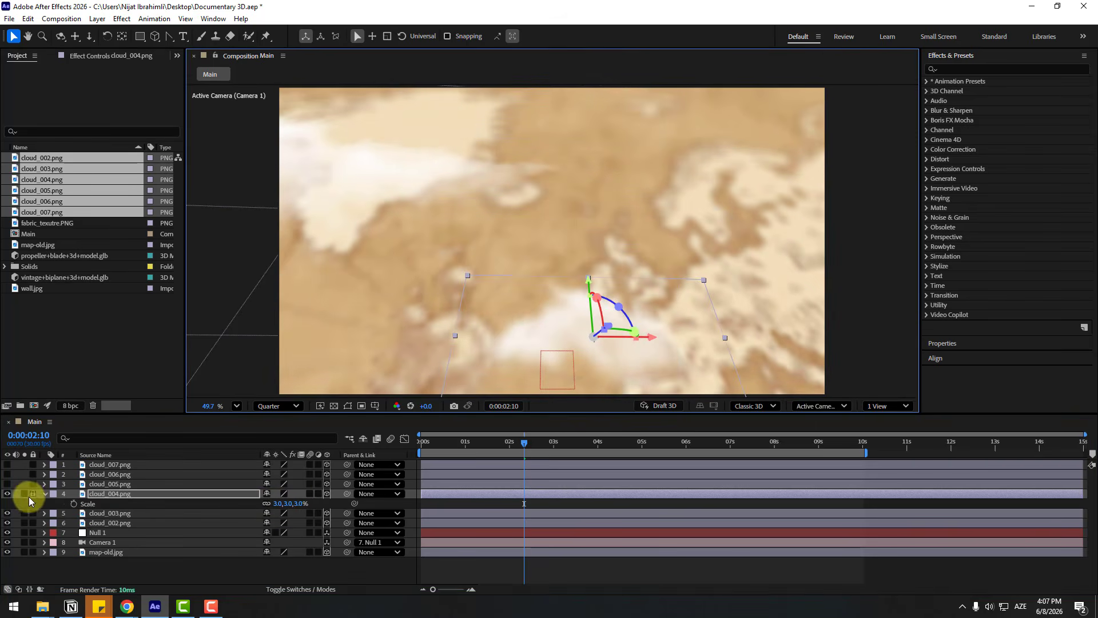
click(44, 494)
Step: Show cloud_005.png and position it over Asia, east of the Caspian Sea, at about 0:00:04:04
click(96, 485)
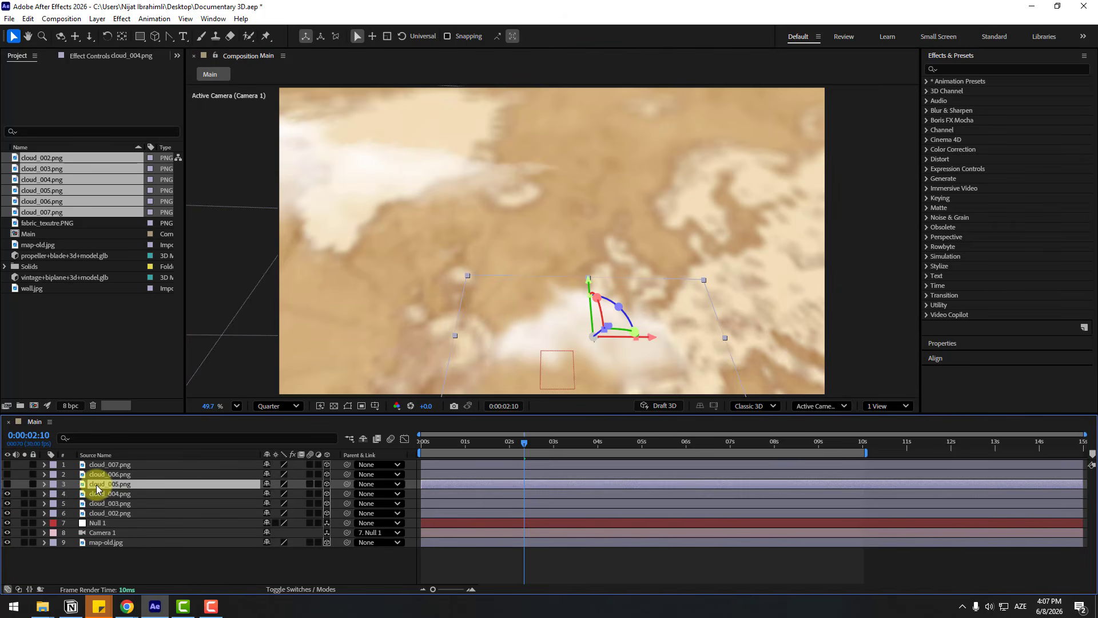
click(9, 484)
drag(308, 259, 792, 228)
click(573, 442)
drag(588, 443, 599, 434)
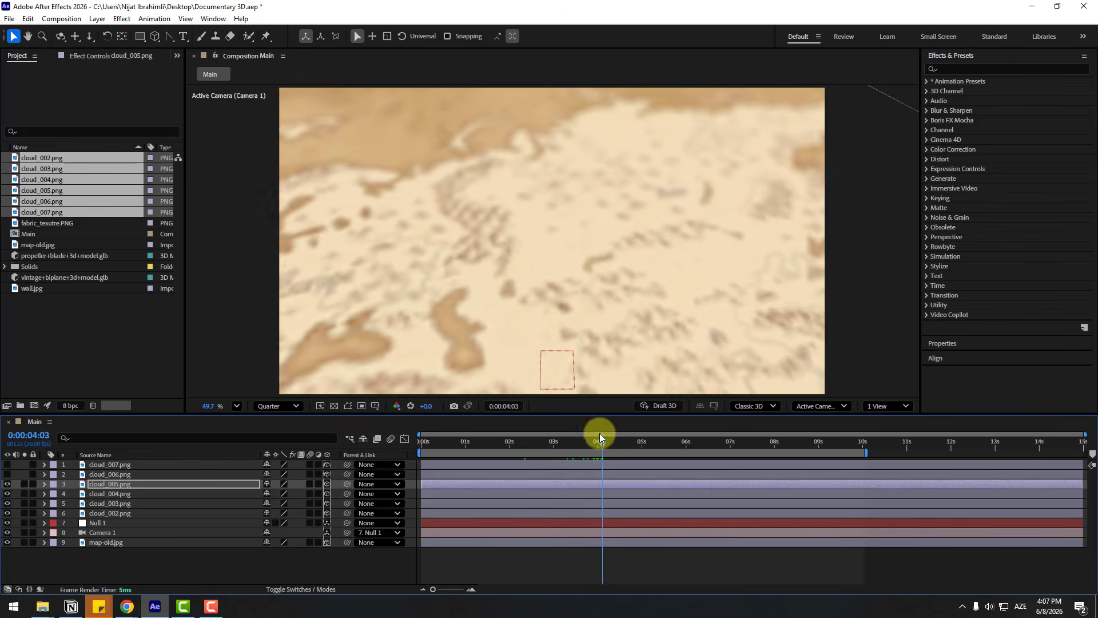
scroll(464, 311, down, 2)
drag(595, 279, 702, 277)
Step: Show cloud_006.png and move it over the northern edge of the map in the camera view, lowering it closer to the map
click(127, 478)
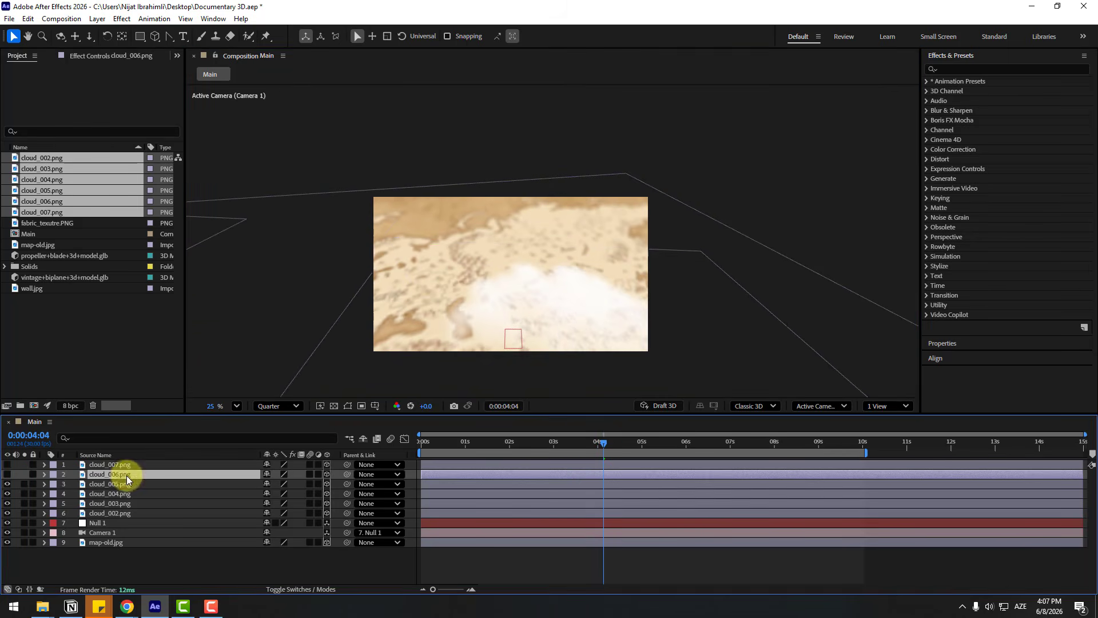
scroll(416, 313, down, 2)
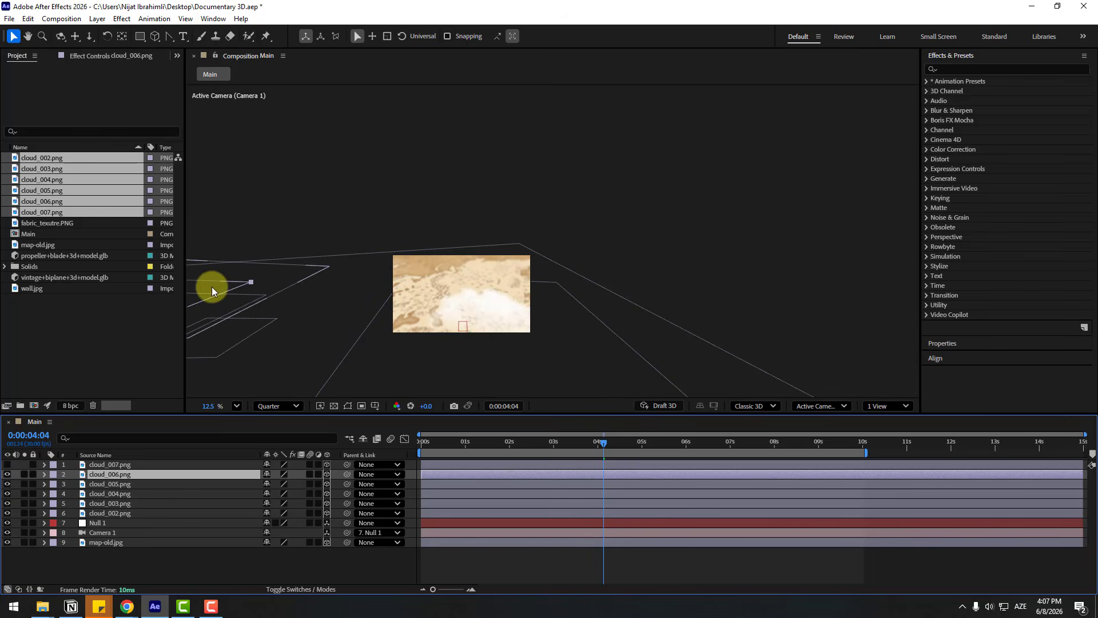
click(521, 257)
drag(522, 258, 436, 301)
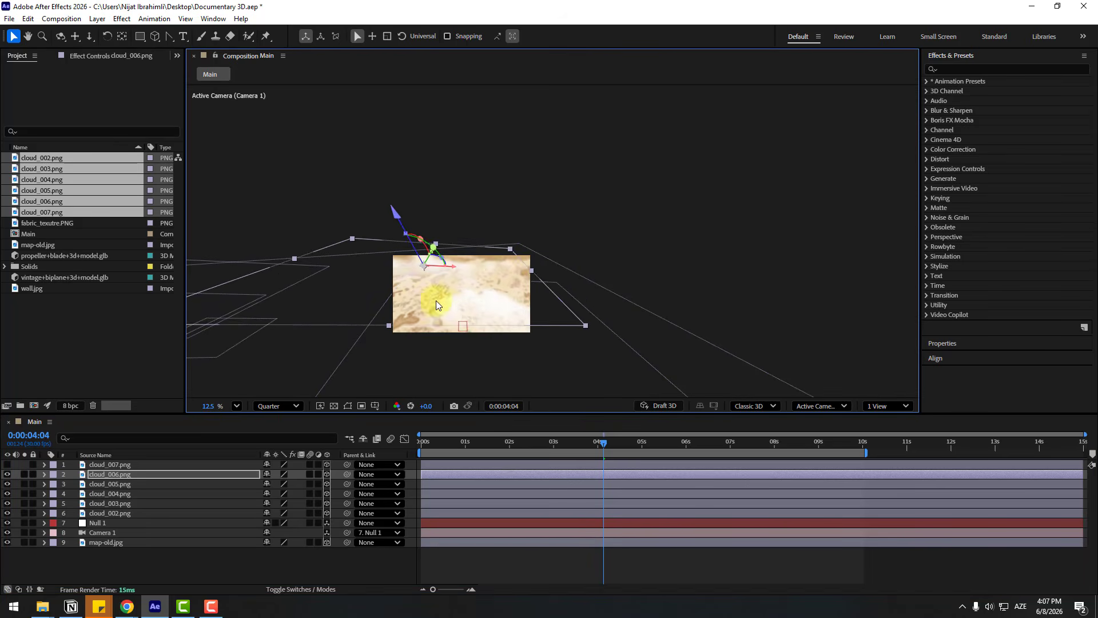
scroll(435, 300, up, 3)
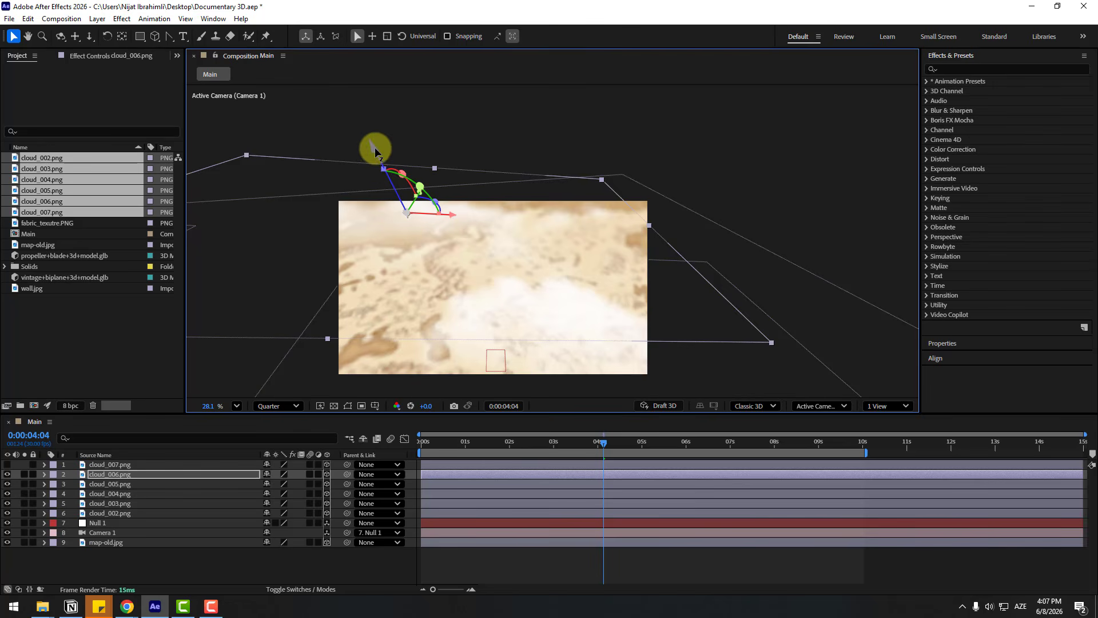
drag(374, 150, 442, 215)
Step: Show cloud_007.png, move it over Europe in the camera view at 0:00:02:18, and fit the composition in the viewer
click(109, 464)
click(7, 464)
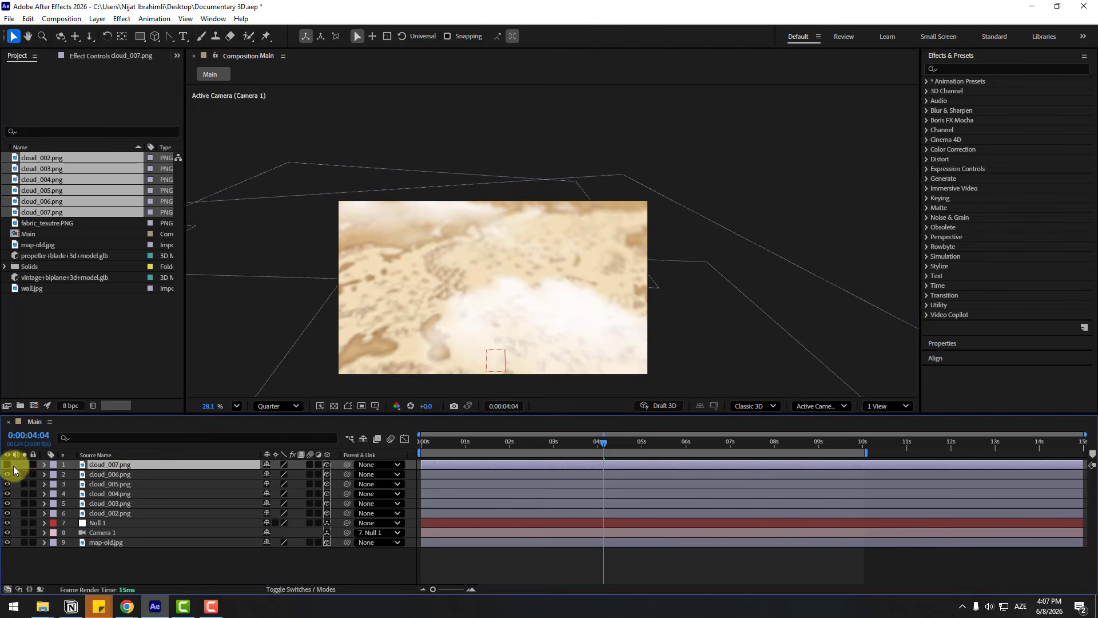
scroll(302, 343, down, 4)
mouse_move(549, 440)
mouse_down()
mouse_move(557, 446)
mouse_move(536, 447)
mouse_up()
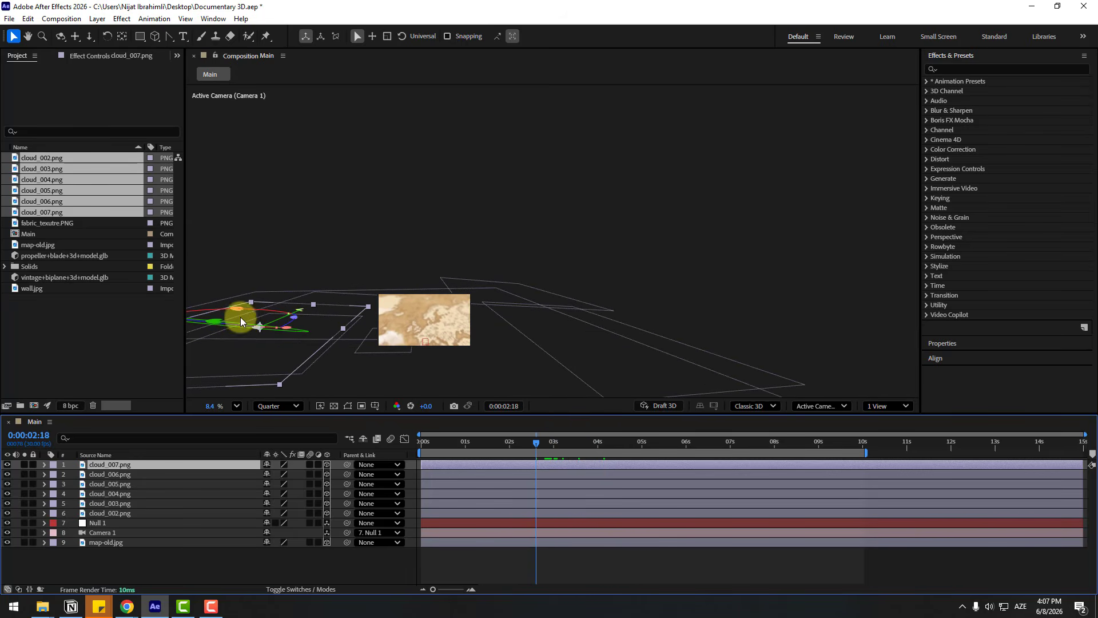
drag(240, 318, 410, 319)
scroll(432, 350, up, 1)
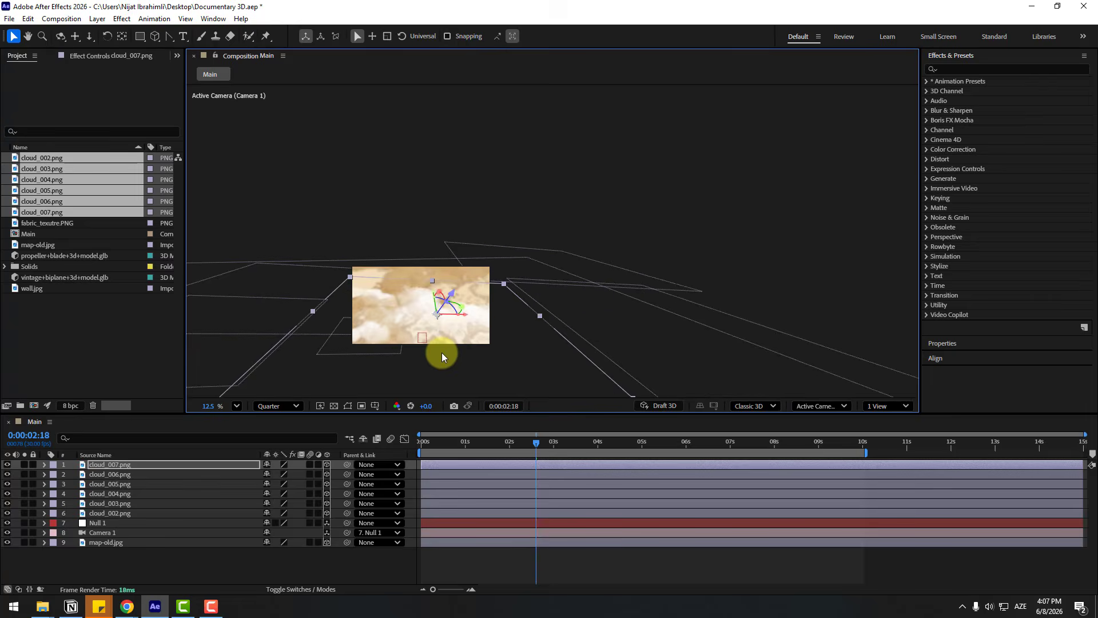
scroll(441, 356, up, 2)
click(235, 405)
click(283, 215)
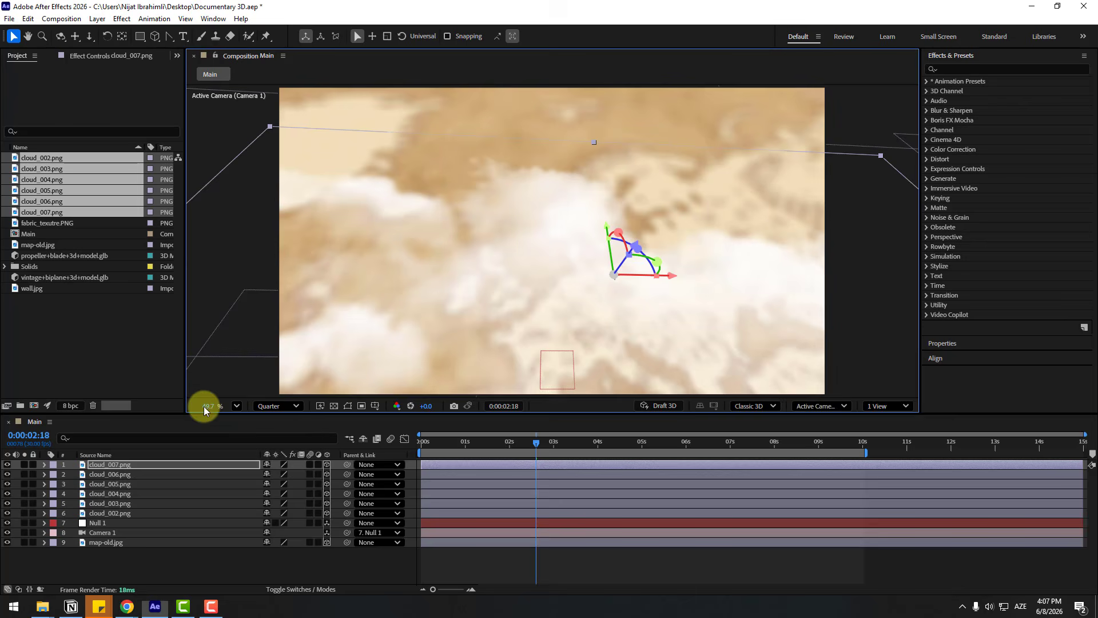
Step: At 0:00:03:18, add wall.jpg directly above map-old.jpg, make it a 3D layer, and display the layers' blending mode options
drag(539, 445, 580, 438)
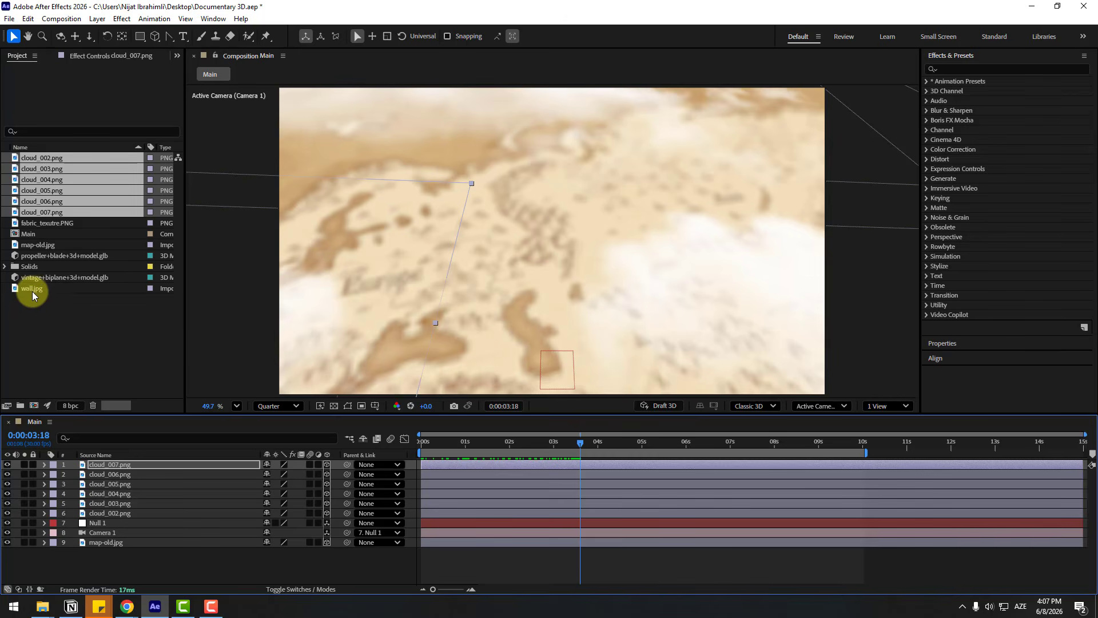
drag(32, 291, 119, 540)
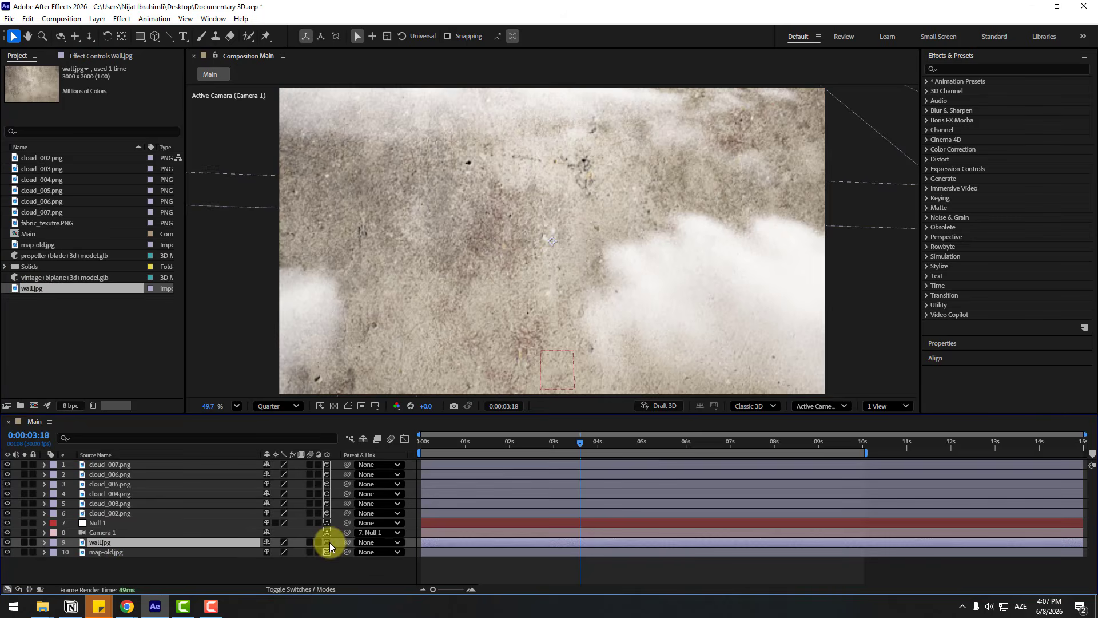
click(328, 542)
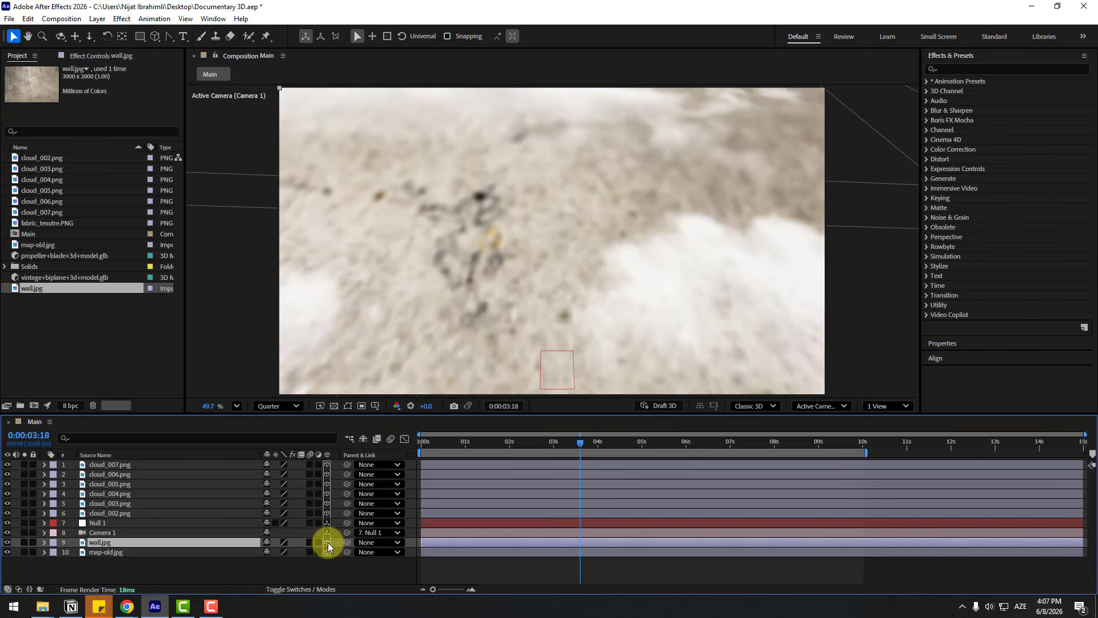
click(289, 589)
Step: Try the Add blending mode on wall.jpg, and switch it to Overlay
click(275, 543)
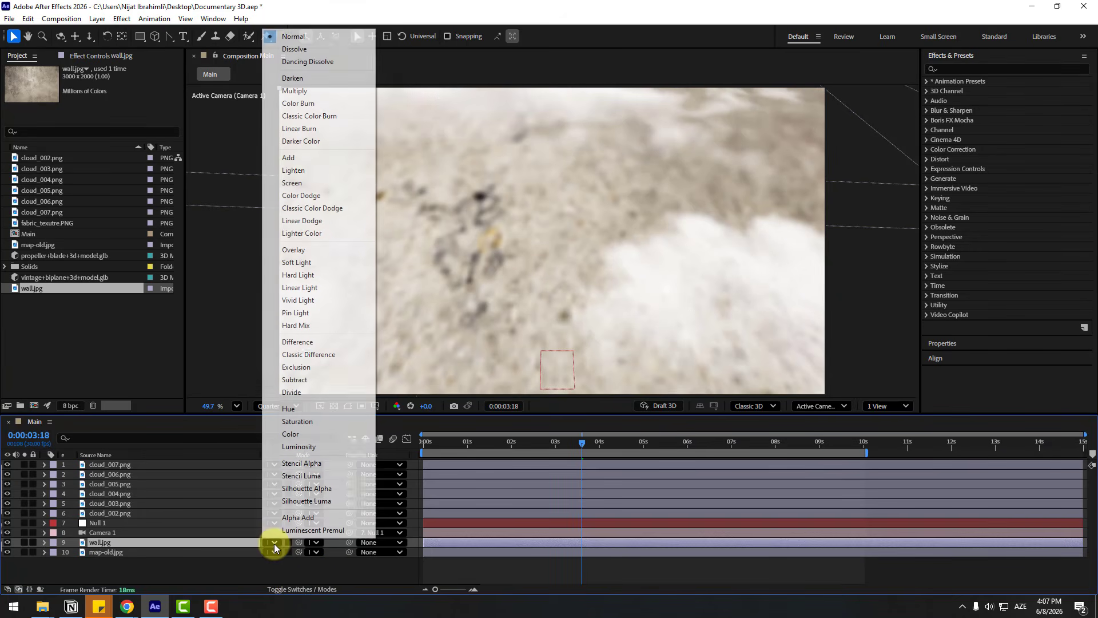
click(307, 156)
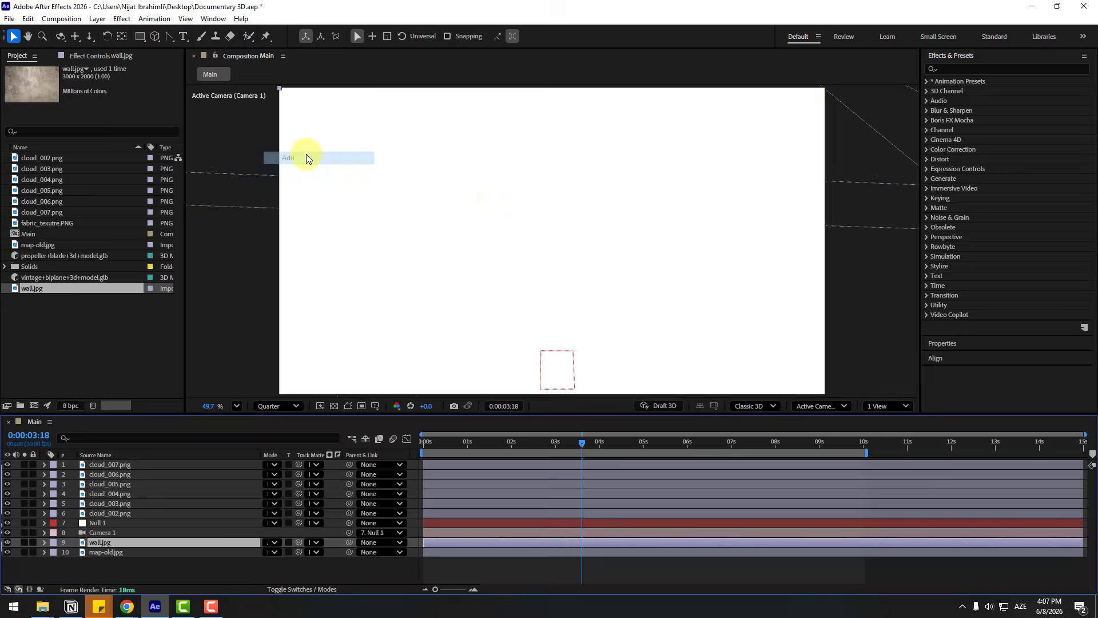
click(274, 543)
click(295, 252)
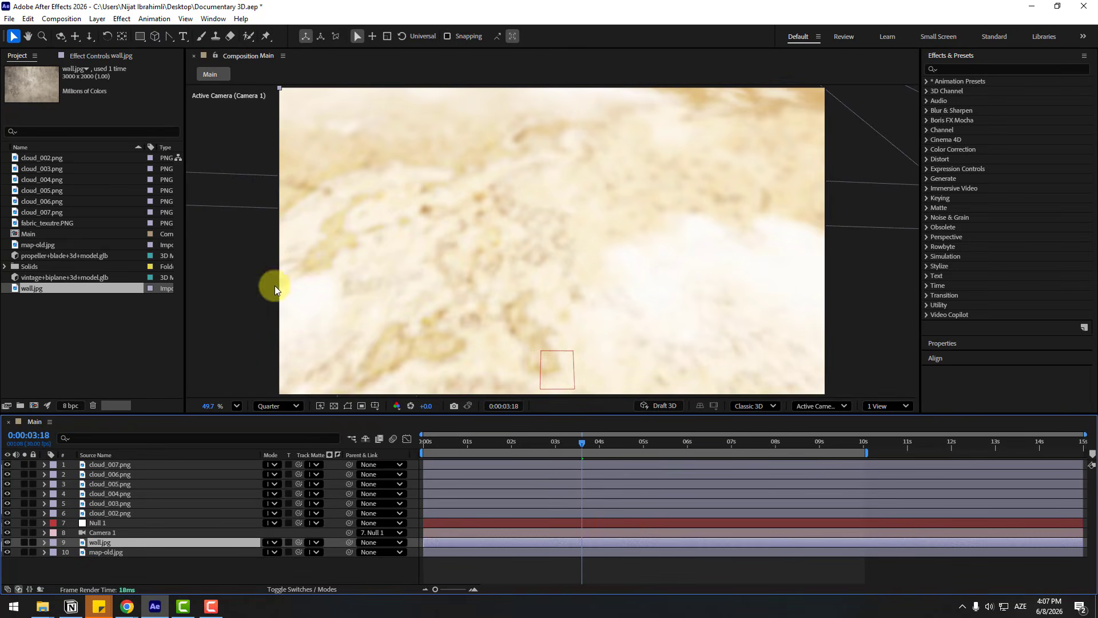
Step: Go to 0:00:01:28, set the viewer resolution to Full, and toggle wall.jpg's visibility to compare the map with and without it
drag(555, 454, 508, 450)
click(271, 407)
click(279, 449)
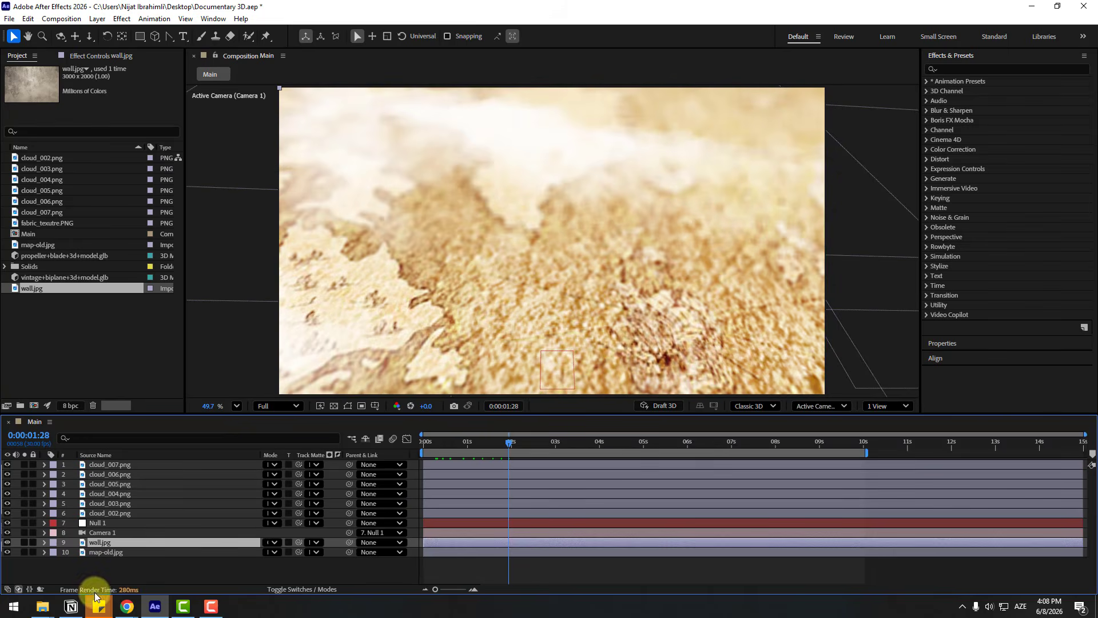
click(7, 542)
click(7, 542)
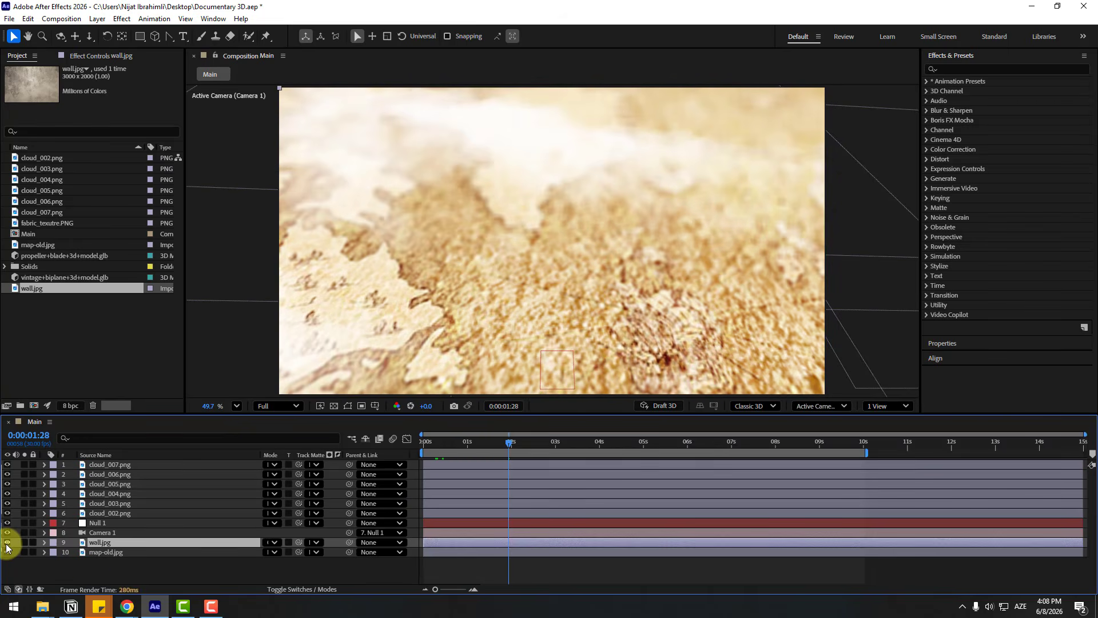
click(7, 542)
click(6, 542)
Step: Set wall.jpg's blending mode to Multiply and check the texture over North America at 0:00:00:29
click(268, 543)
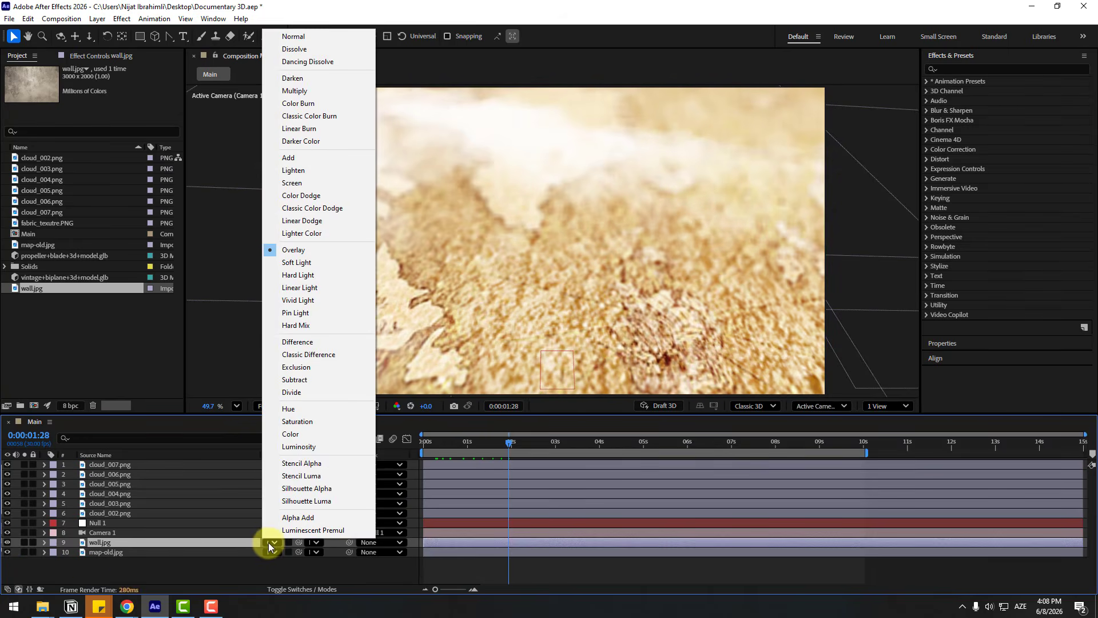
click(301, 95)
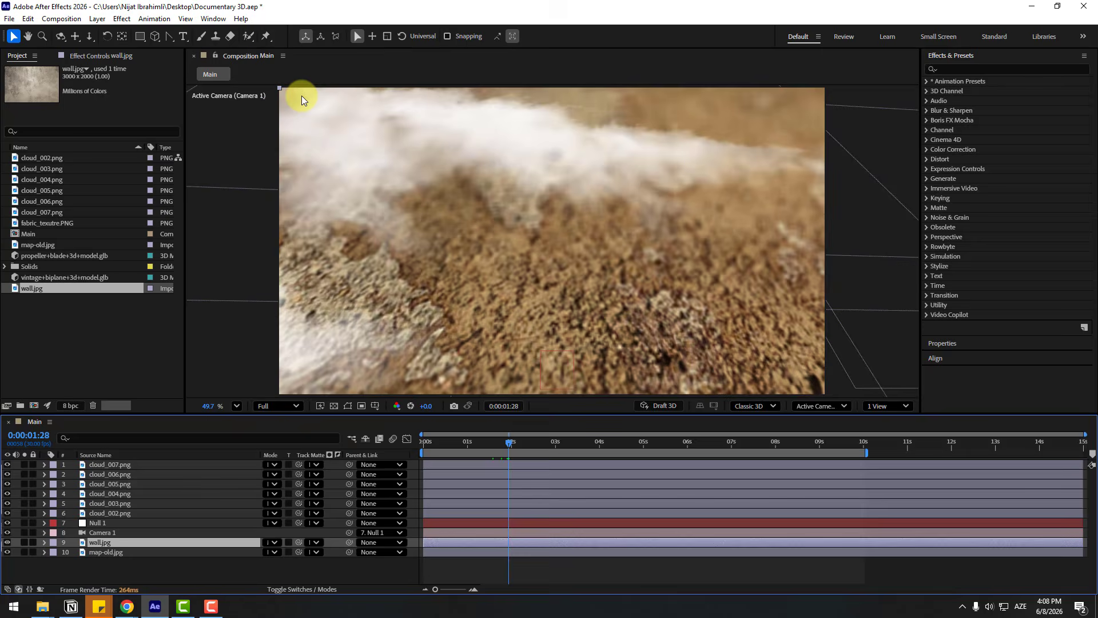
click(469, 442)
drag(468, 441, 465, 443)
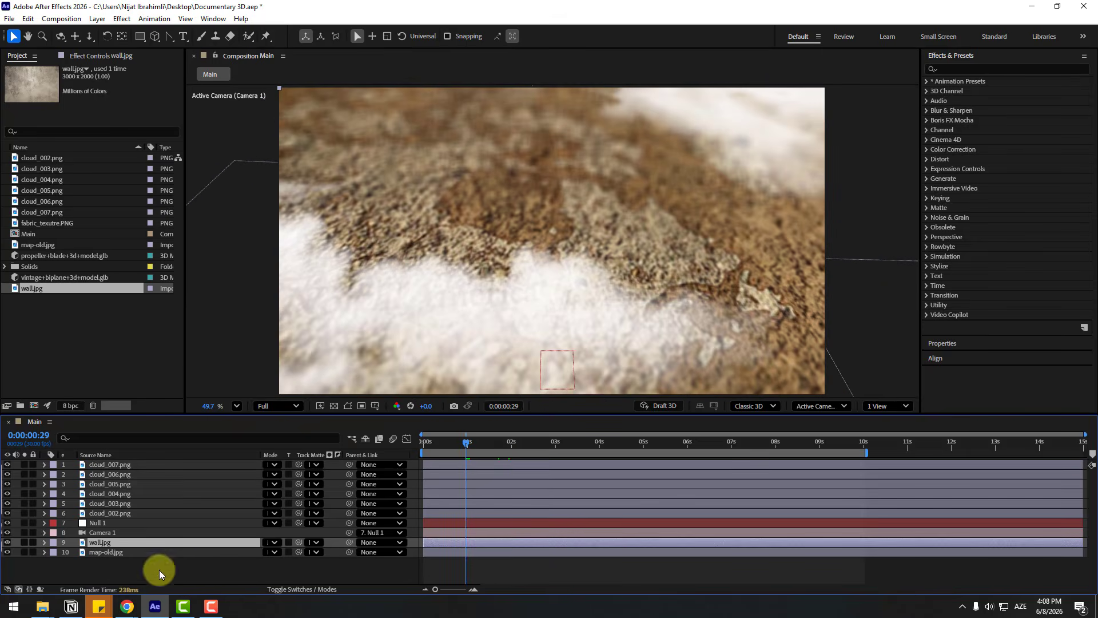
Step: Reduce wall.jpg's opacity to 63%, collapse the property, and preview the blended texture along the timeline
key(t)
drag(269, 551, 243, 554)
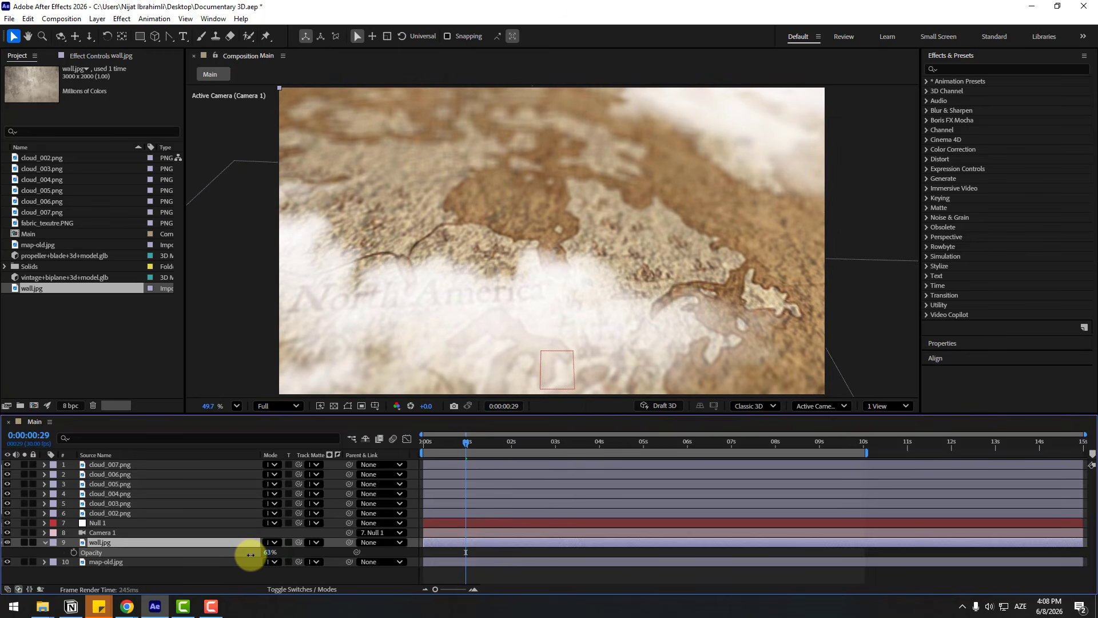
drag(250, 554, 250, 555)
key(t)
drag(466, 445, 513, 445)
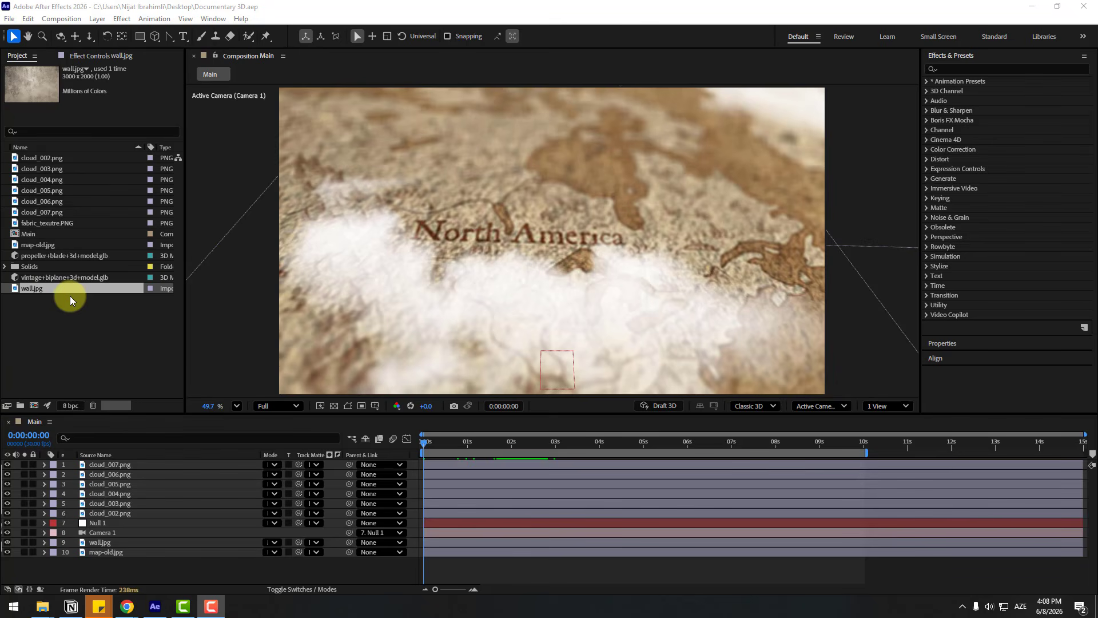
Step: Create a new composition from the vintage biplane and propeller blade GLB models
click(51, 280)
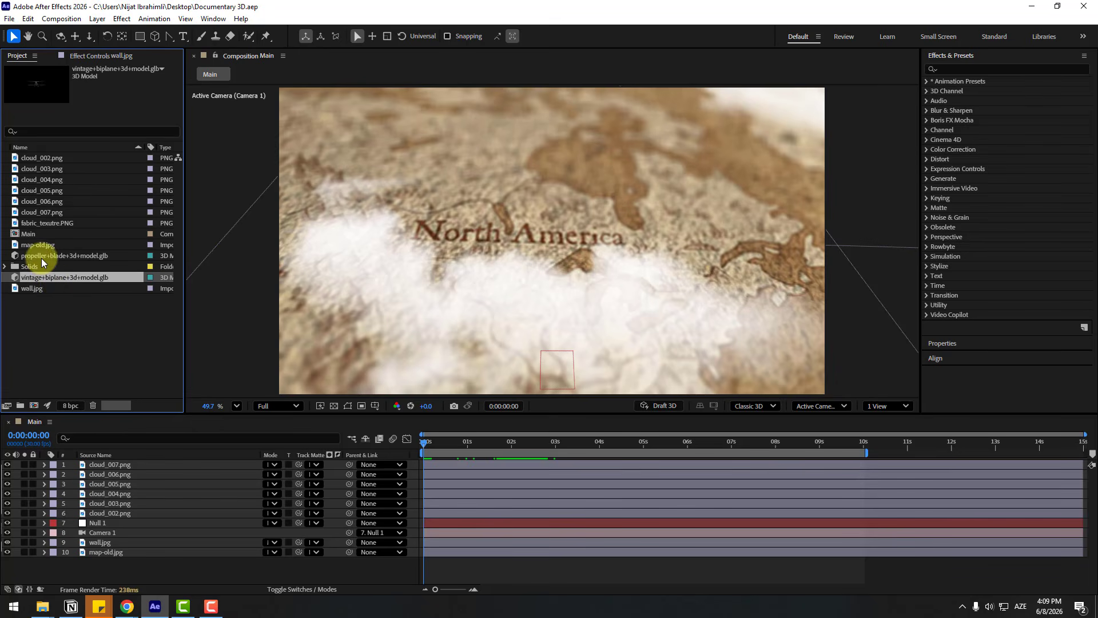
ctrl+click(42, 258)
drag(33, 406, 33, 406)
click(616, 422)
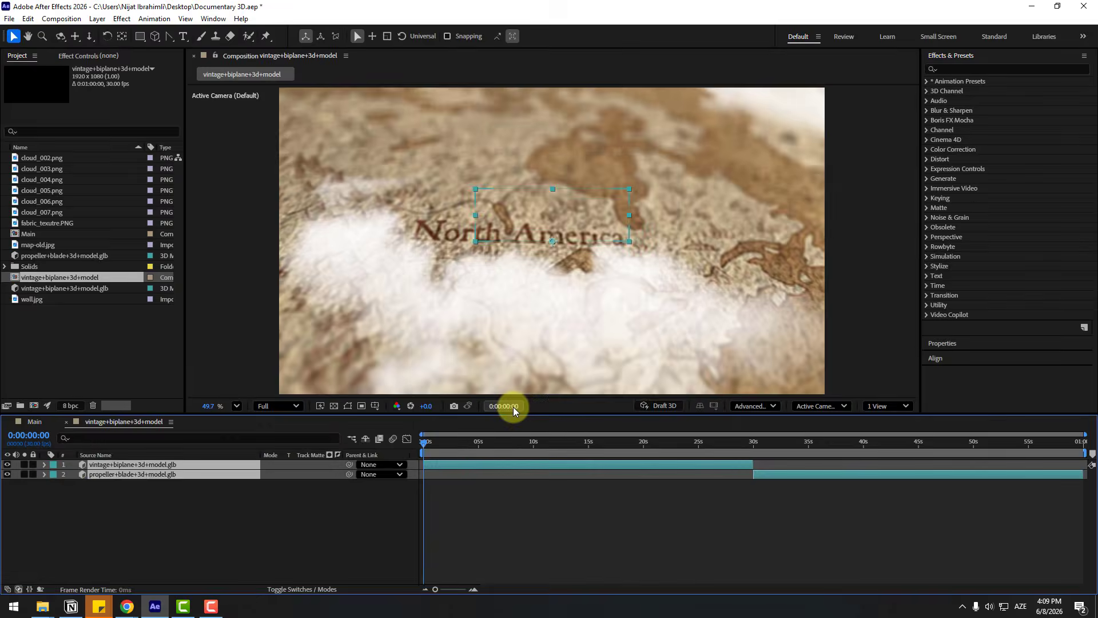
Step: Place the propeller blade layer above the biplane layer and shift it to start at 0:00:00:00
click(122, 517)
drag(129, 472, 142, 462)
drag(766, 468, 462, 470)
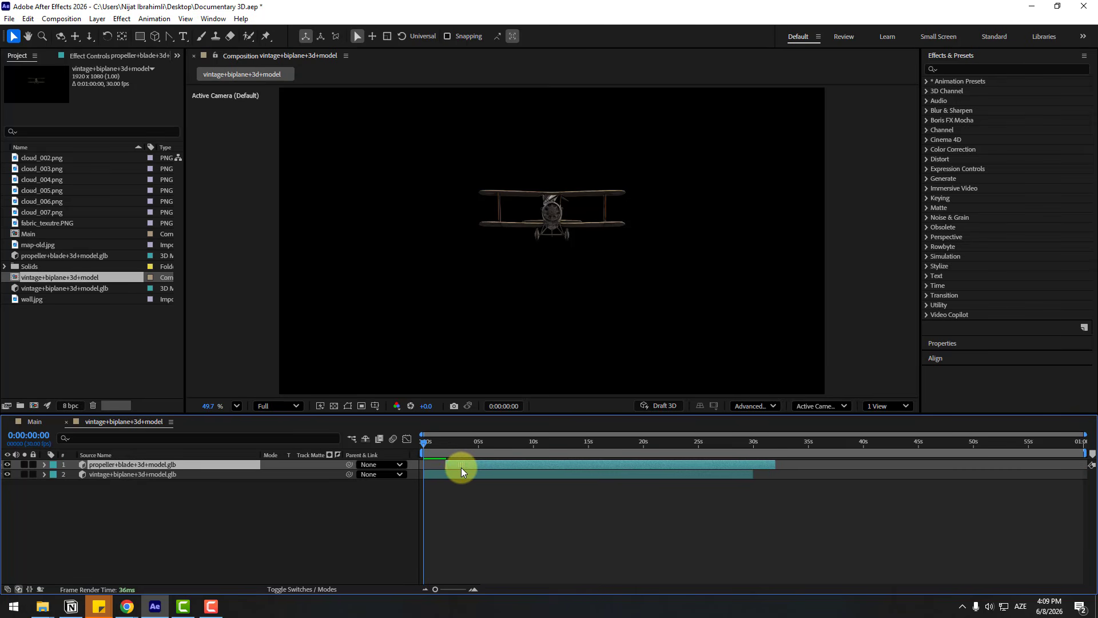
Step: Pre-compose the propeller layer as "blade", moving all attributes into the new composition and opening it
right_click(125, 465)
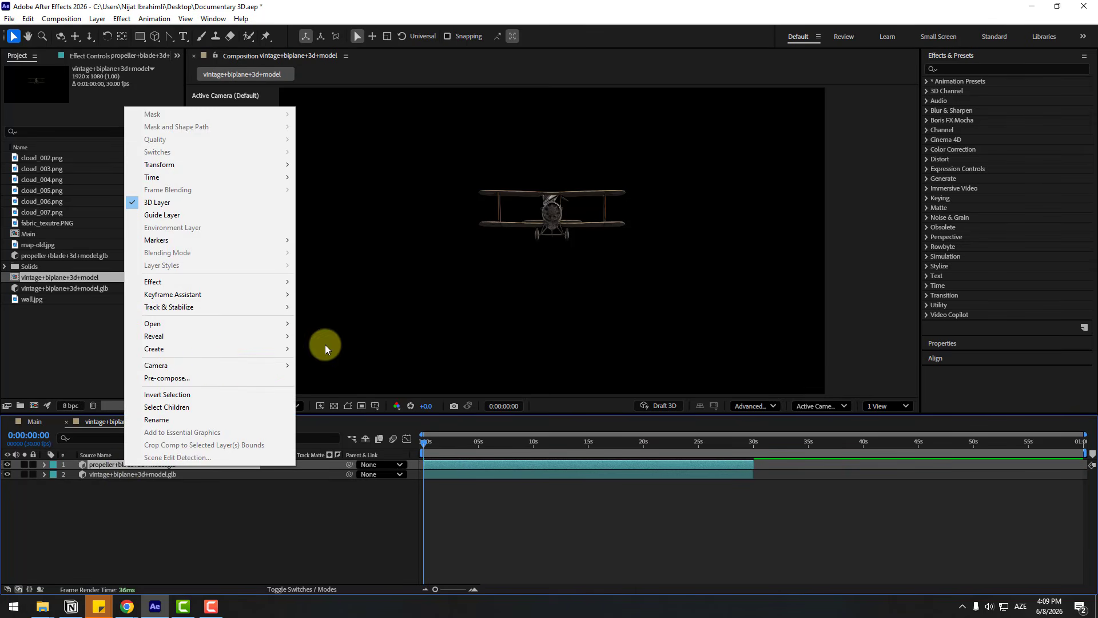
click(194, 378)
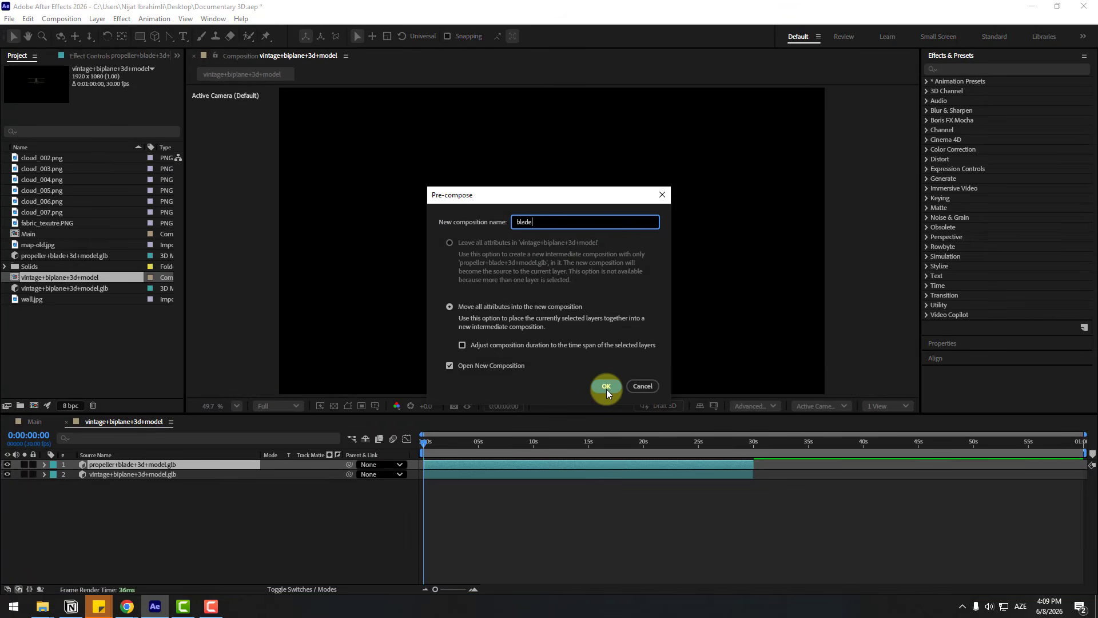
click(606, 388)
Step: Go to 0:00:04:09 and move the propeller model's anchor point up to the middle of the blade
click(474, 451)
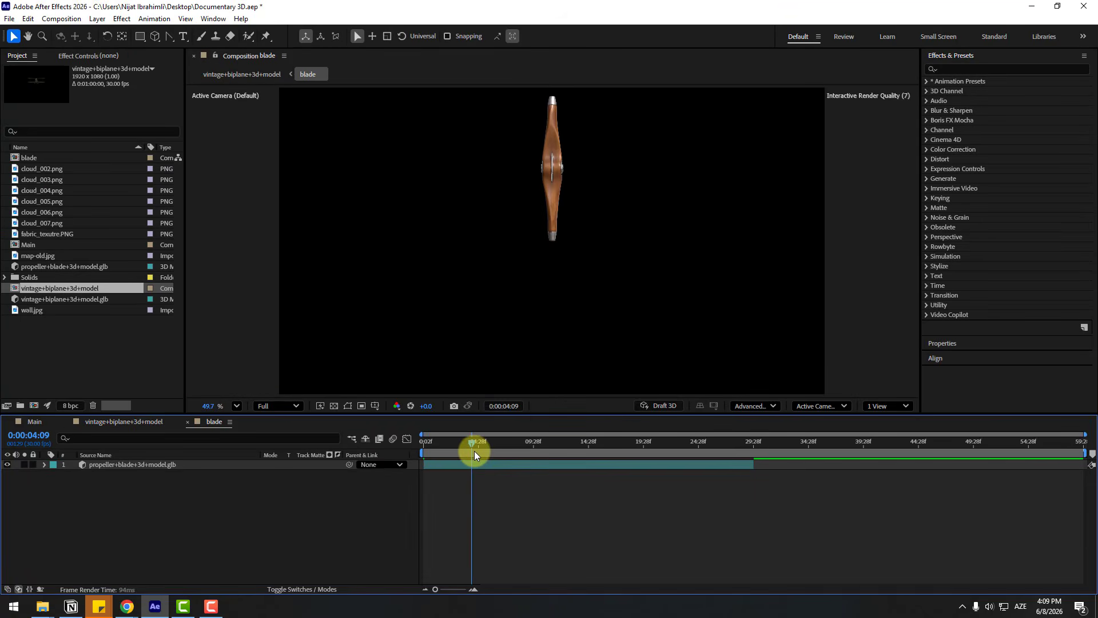
click(544, 194)
scroll(542, 238, up, 3)
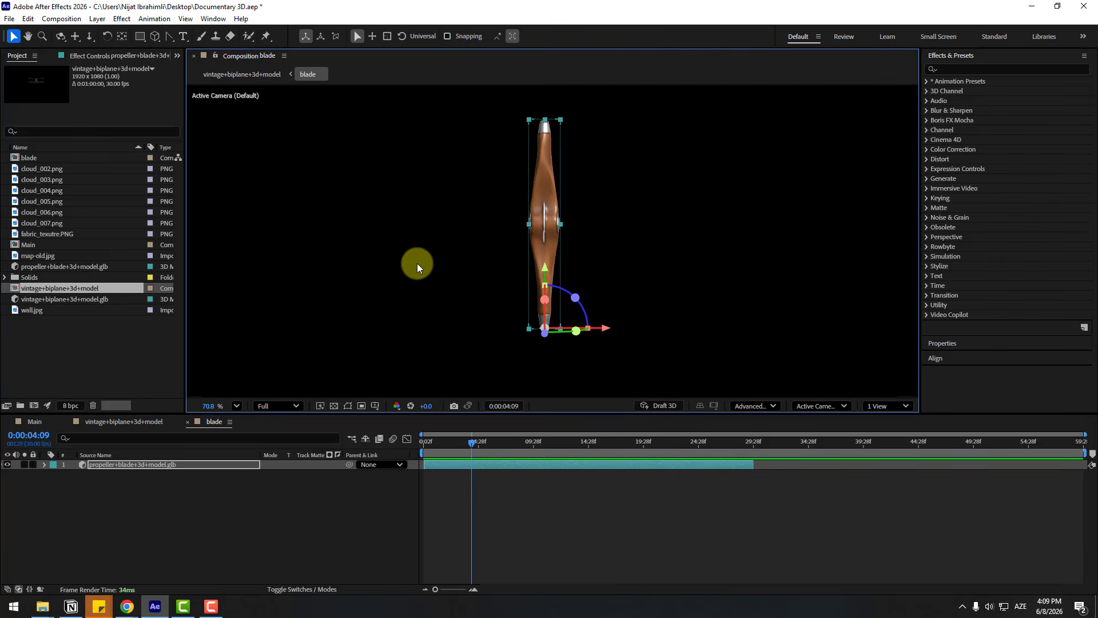
scroll(417, 263, up, 2)
scroll(417, 263, down, 3)
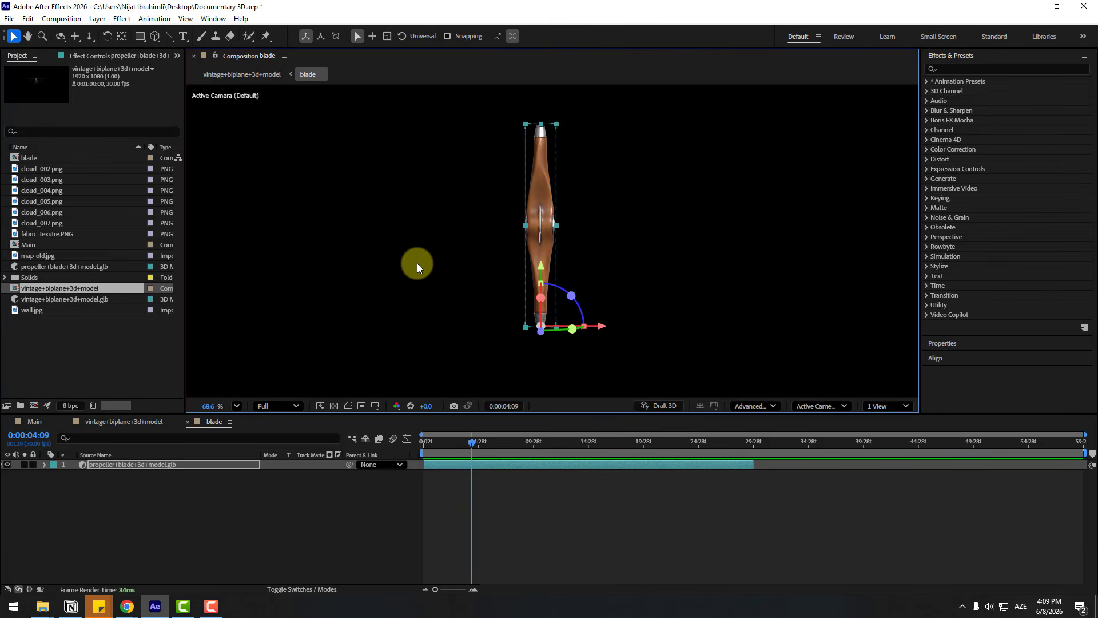
click(122, 36)
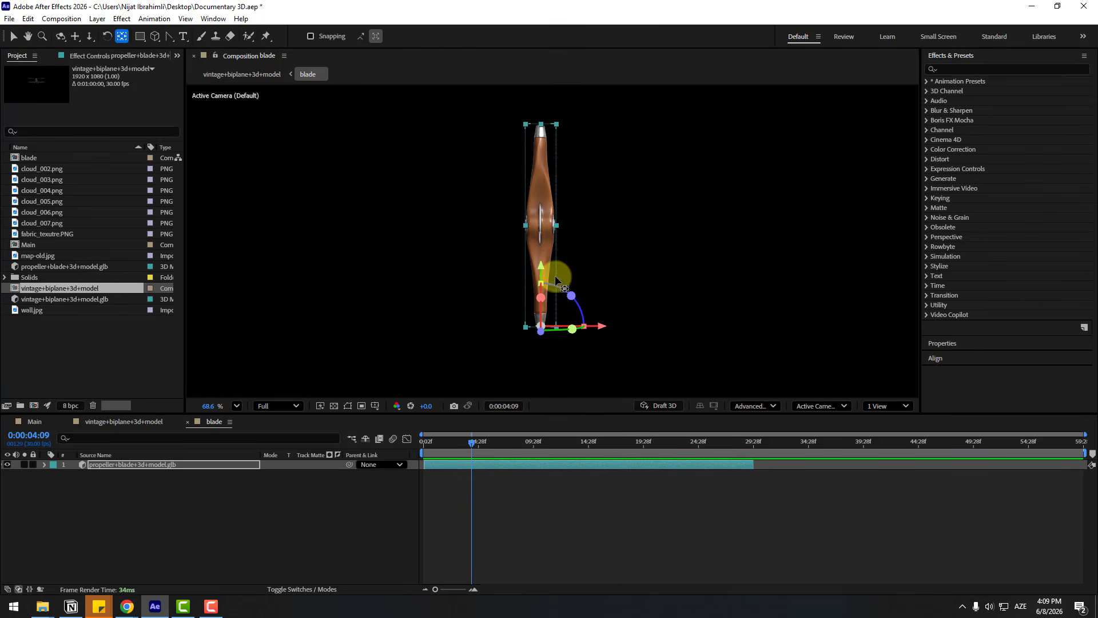
drag(540, 269, 560, 165)
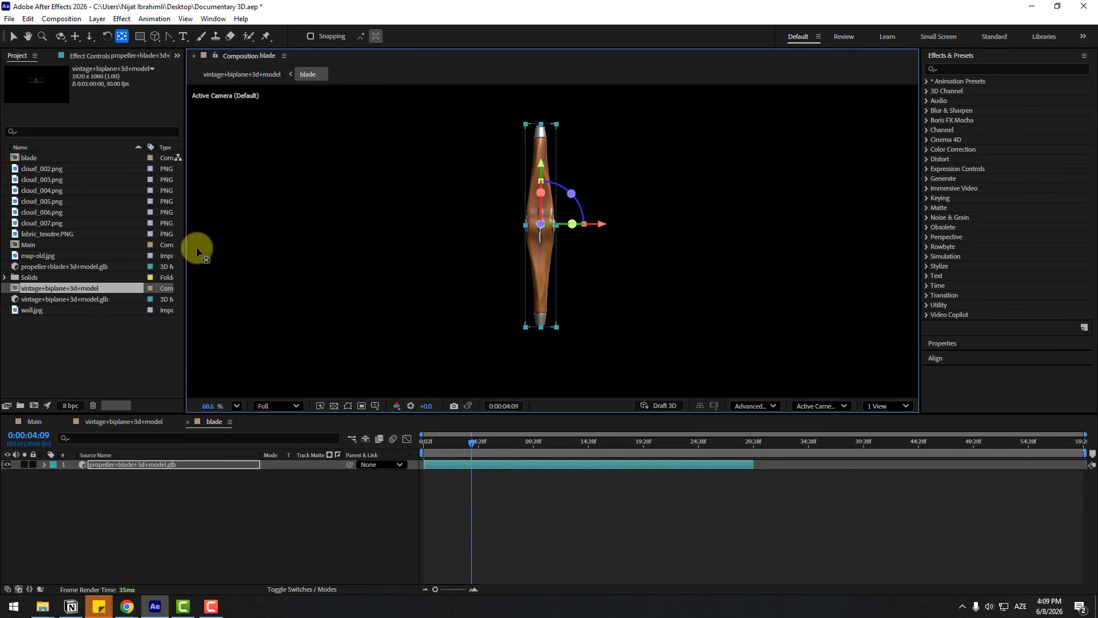
click(14, 36)
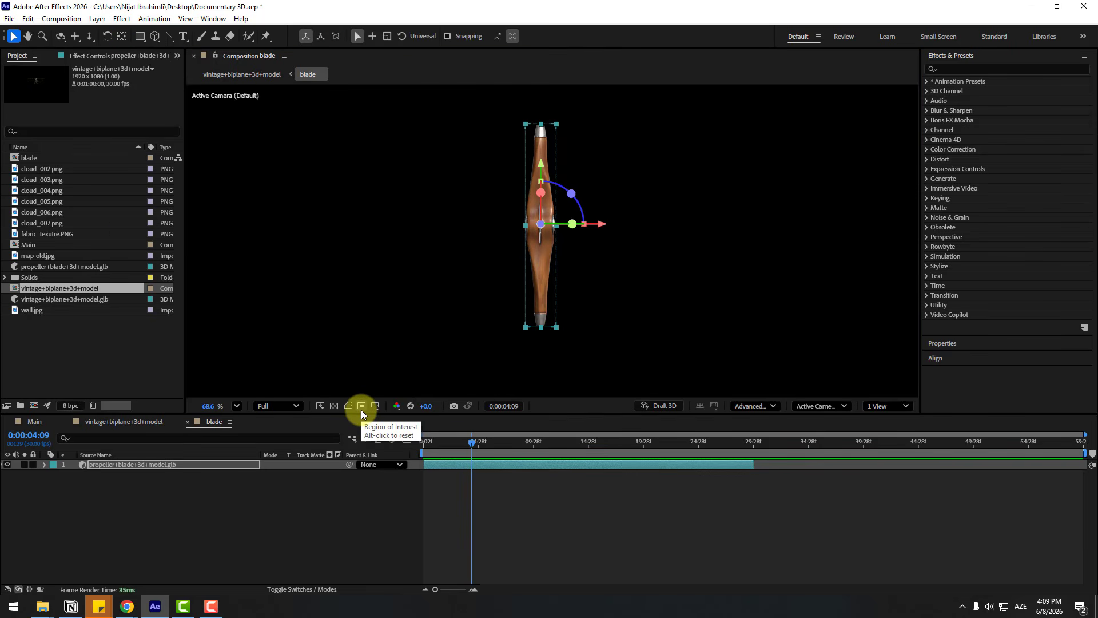
Step: Draw a region of interest tightly around the propeller and crop the blade composition to it
click(362, 410)
drag(504, 113, 574, 338)
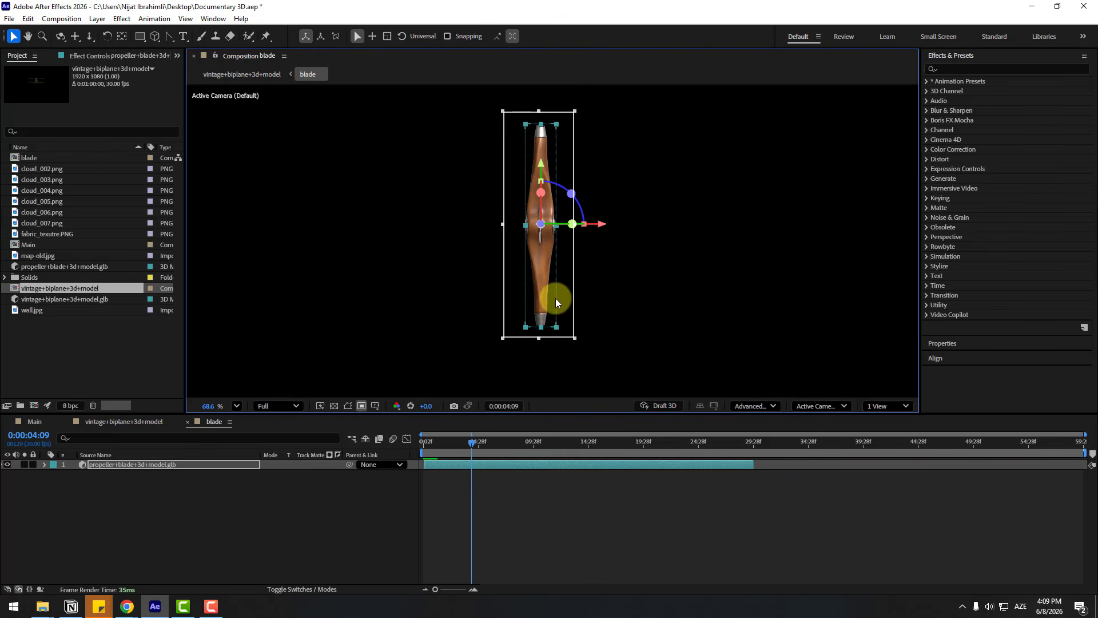
drag(503, 224, 514, 225)
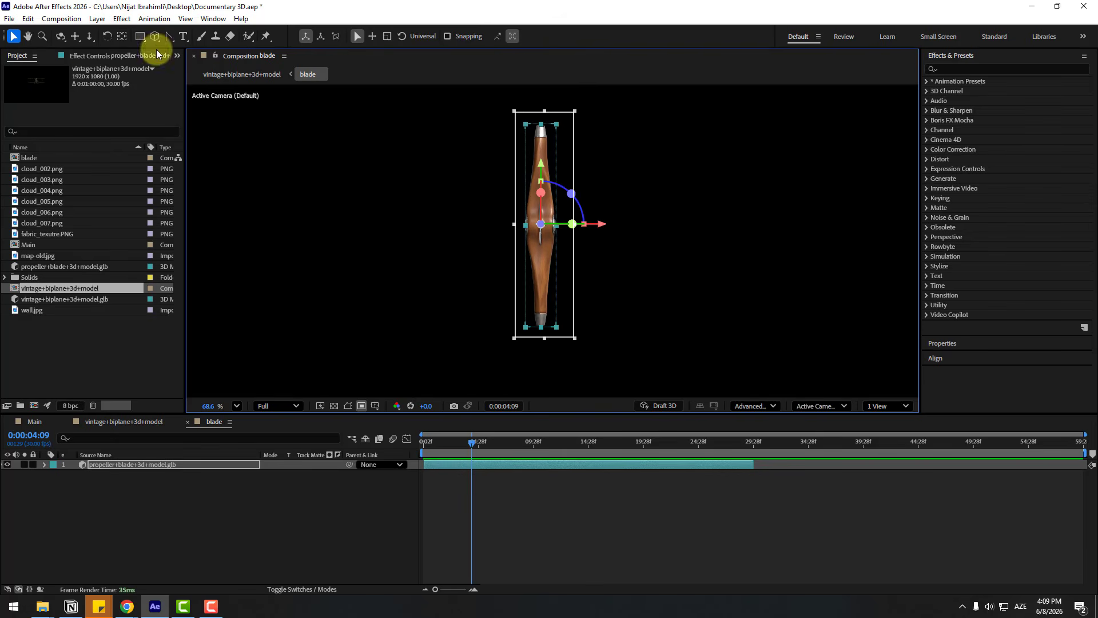
click(61, 19)
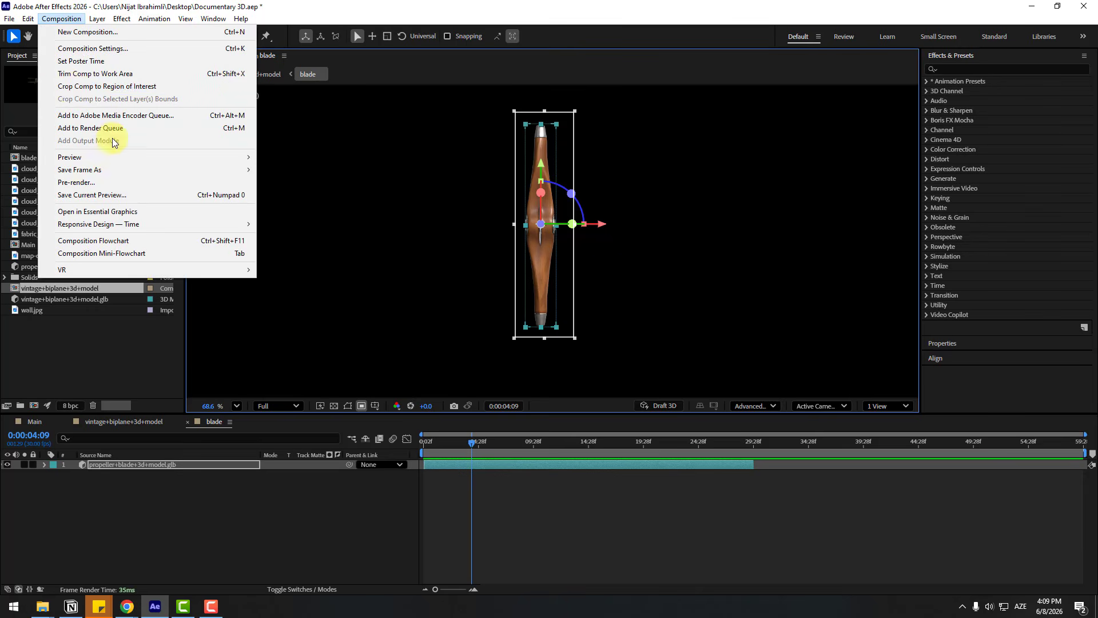
click(98, 88)
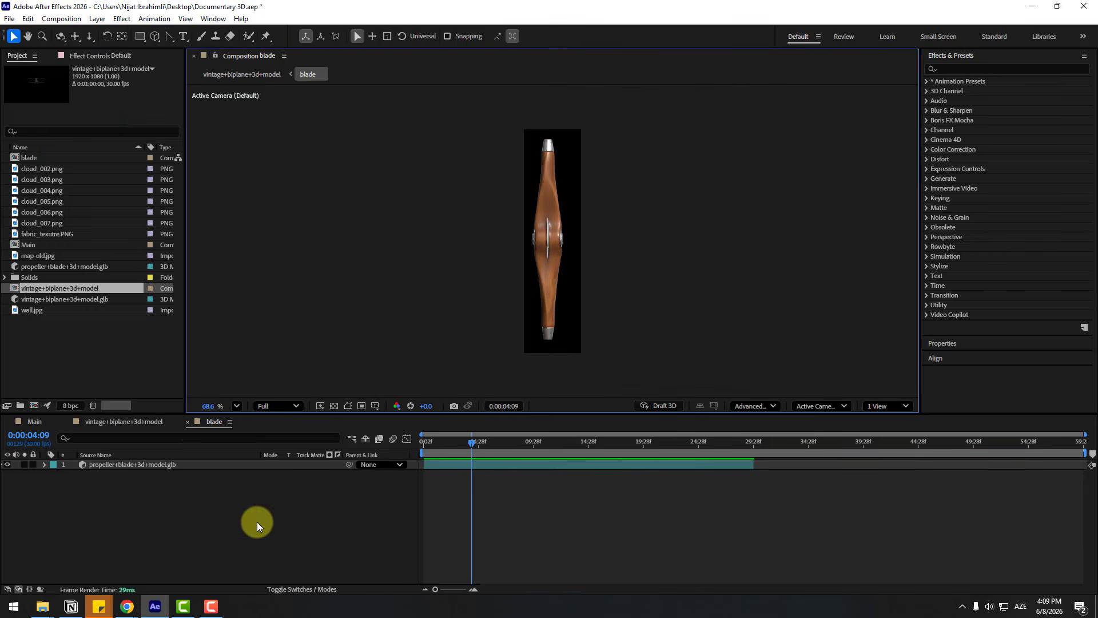
Step: Return to the biplane composition and enable Collapse Transformations and 3D for the blade layer
click(188, 422)
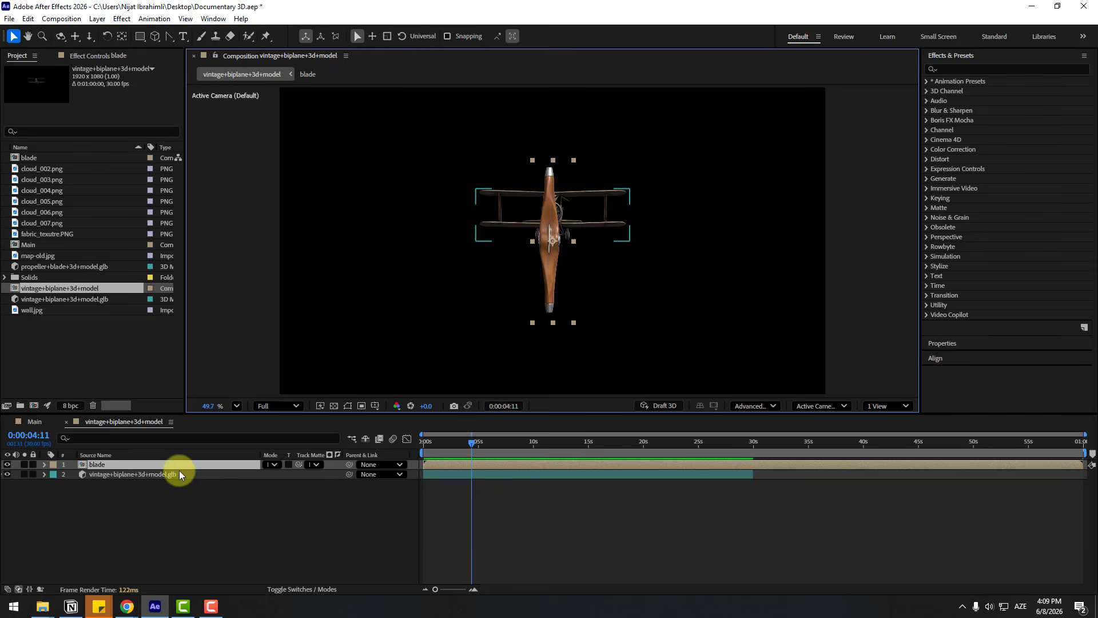
click(317, 592)
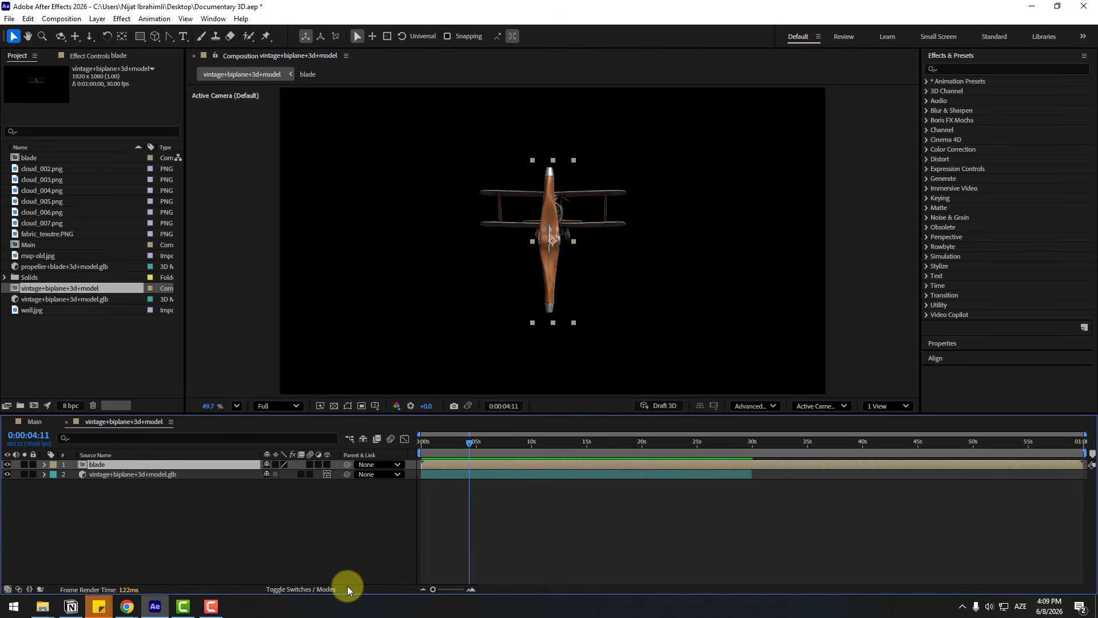
click(276, 465)
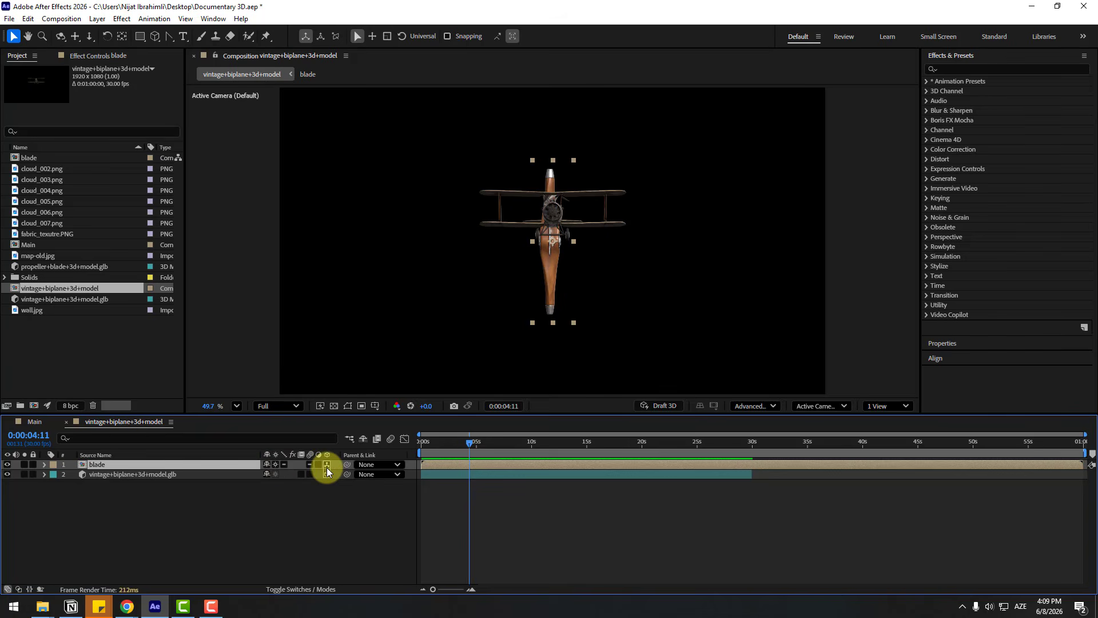
click(327, 466)
Step: Switch to Custom View 1 and move the blade layer along its Z axis to in front of the biplane
click(817, 406)
click(827, 314)
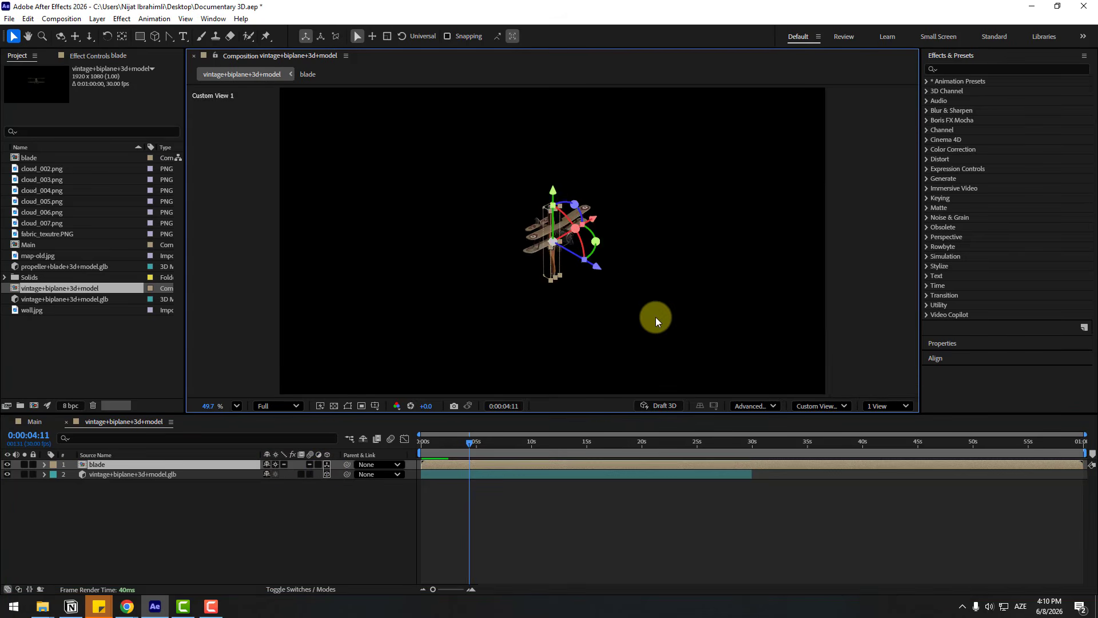
scroll(602, 309, up, 4)
drag(327, 258, 327, 327)
scroll(313, 318, up, 3)
scroll(327, 327, down, 6)
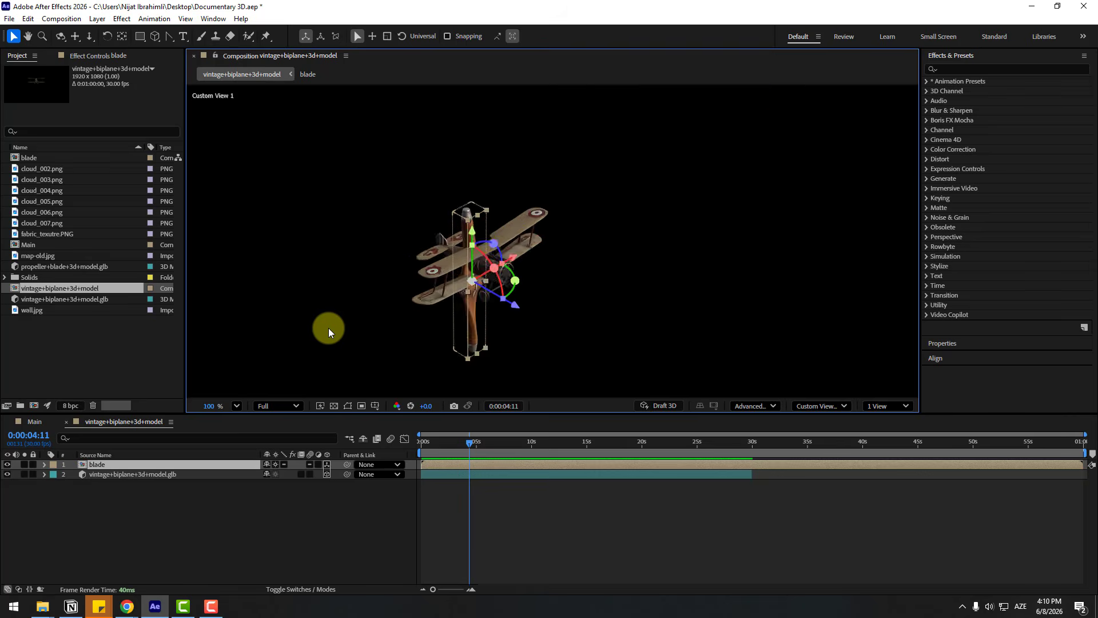
scroll(344, 334, up, 2)
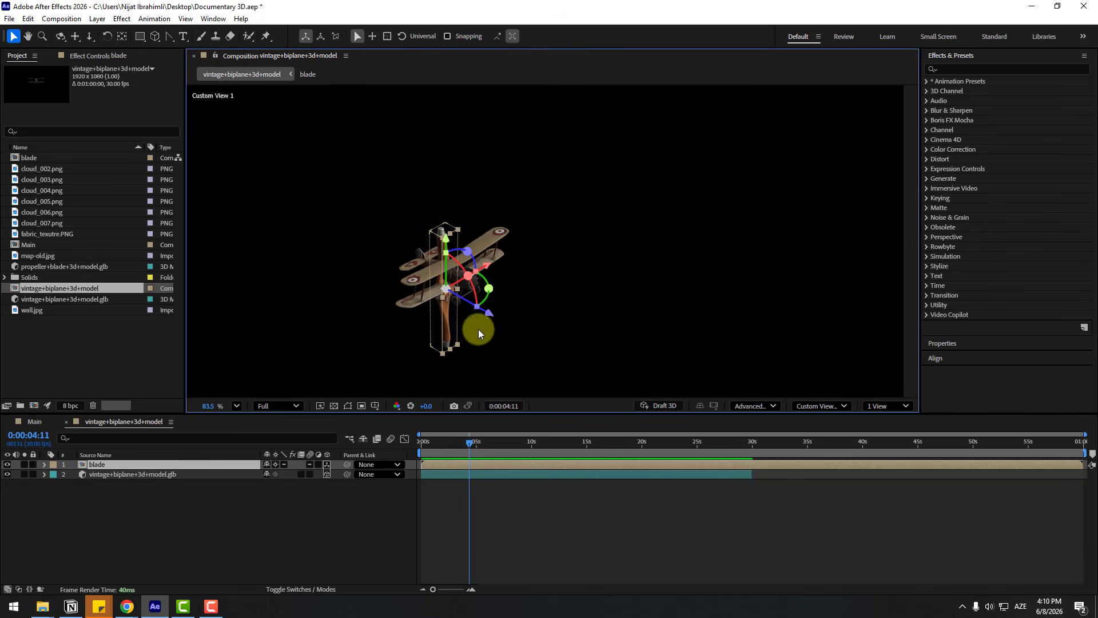
drag(485, 313, 531, 329)
scroll(422, 312, up, 5)
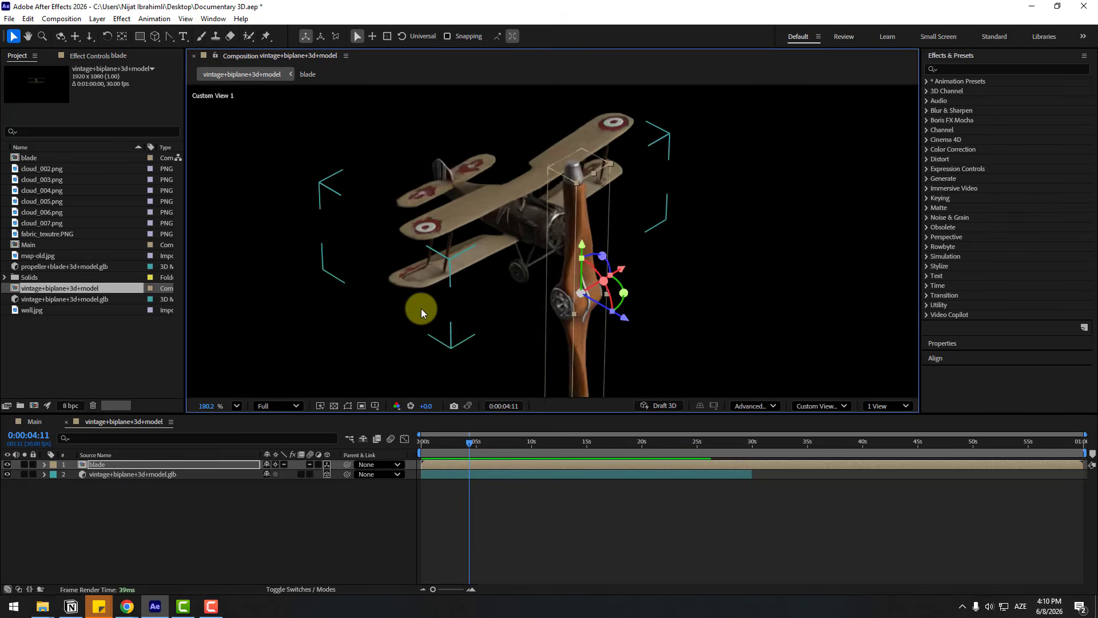
drag(471, 243, 346, 294)
Step: Set the blade layer's Y Rotation to -90°
key(v)
key(r)
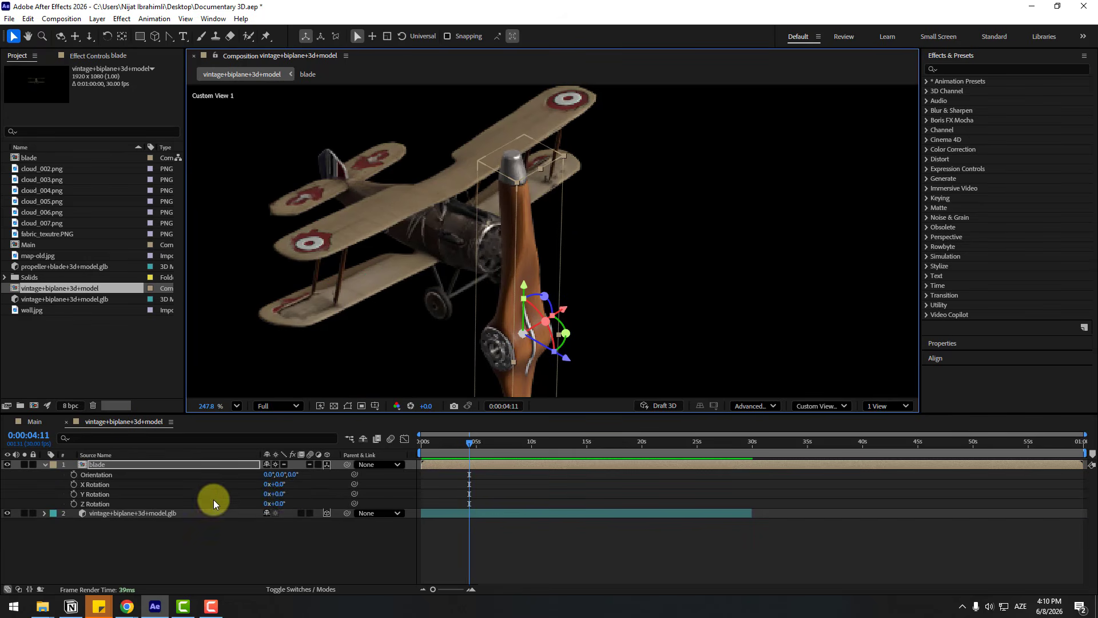
mouse_move(286, 499)
mouse_down()
mouse_move(246, 498)
mouse_move(271, 502)
mouse_up()
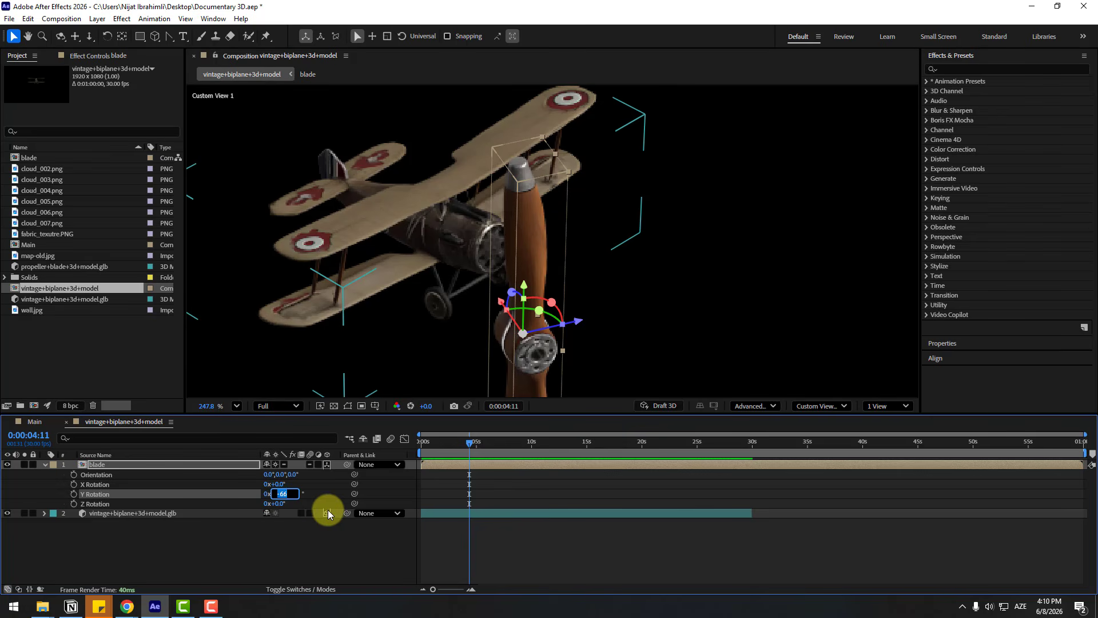
text(-90)
key(Return)
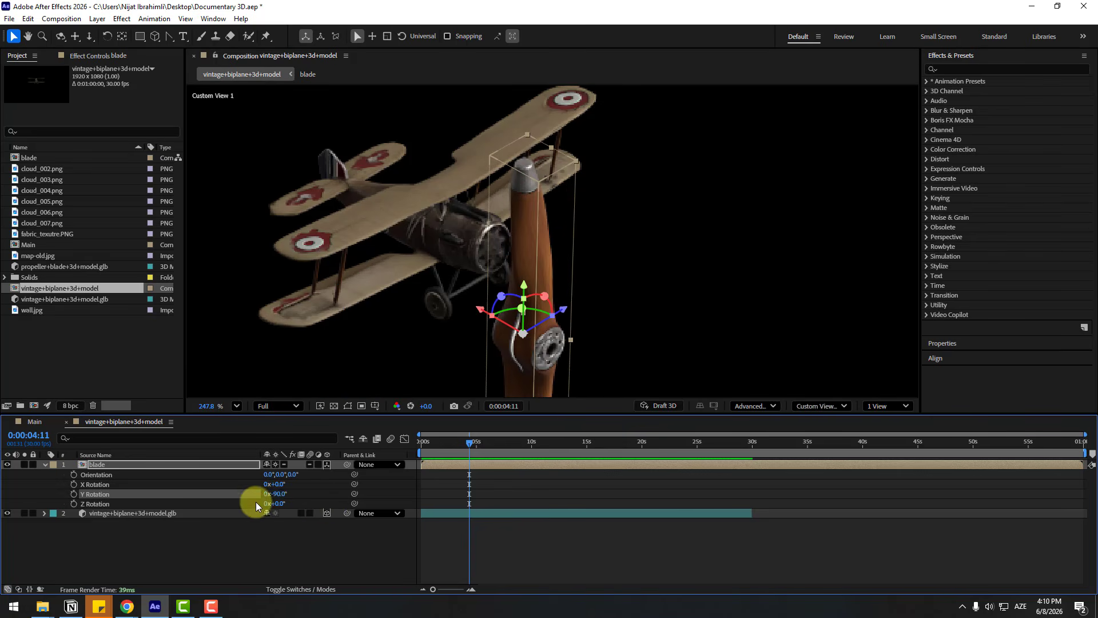
Step: Scale the blade layer down to 32% and move it towards the biplane's nose
key(s)
drag(278, 474, 241, 479)
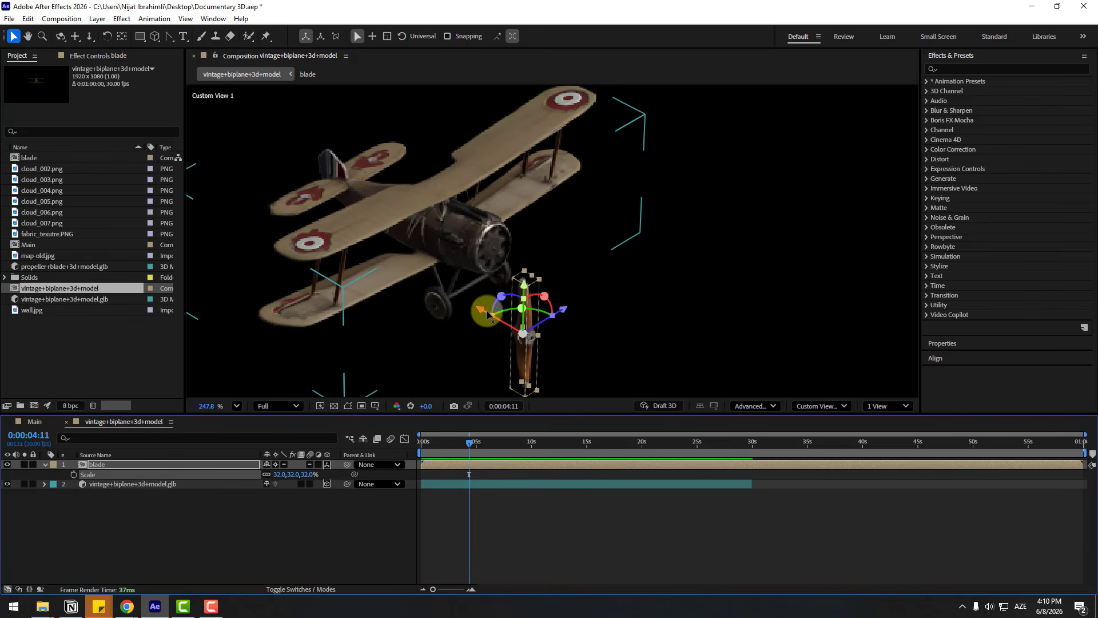
drag(486, 314, 431, 240)
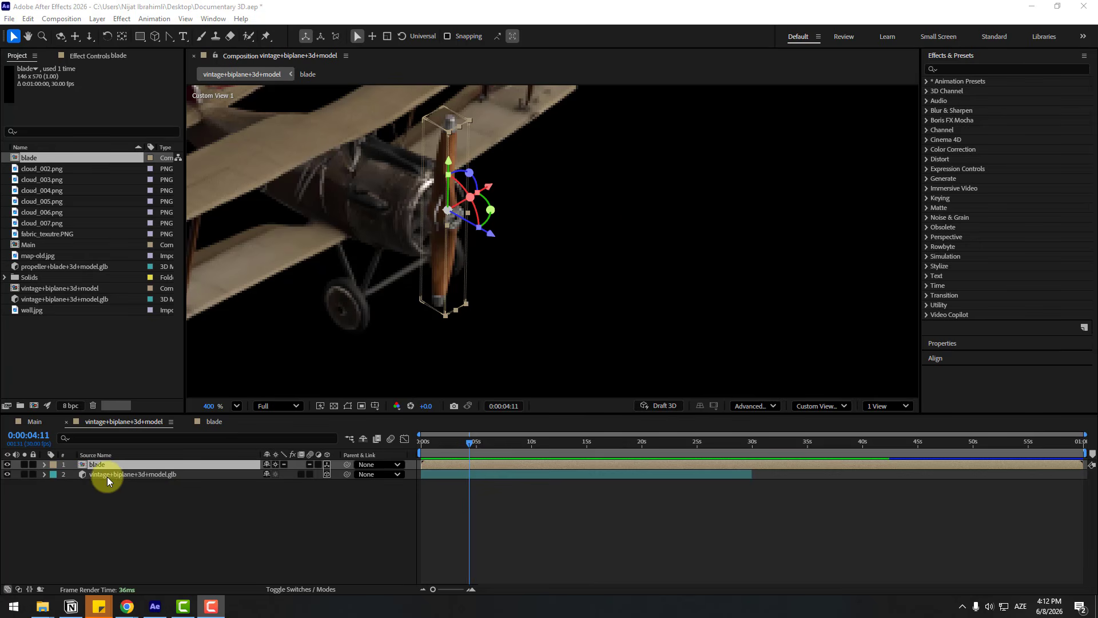
Step: Show the blade layer's rotation properties and add a Z Rotation keyframe of 0° at 0:00:00:00
click(101, 469)
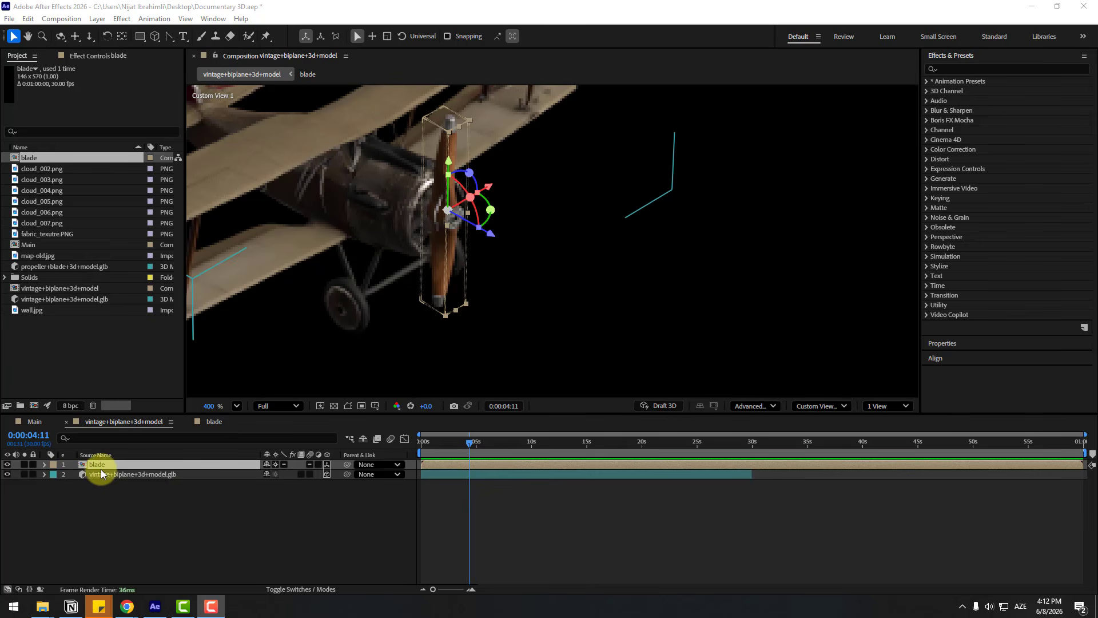
key(r)
drag(537, 458, 416, 455)
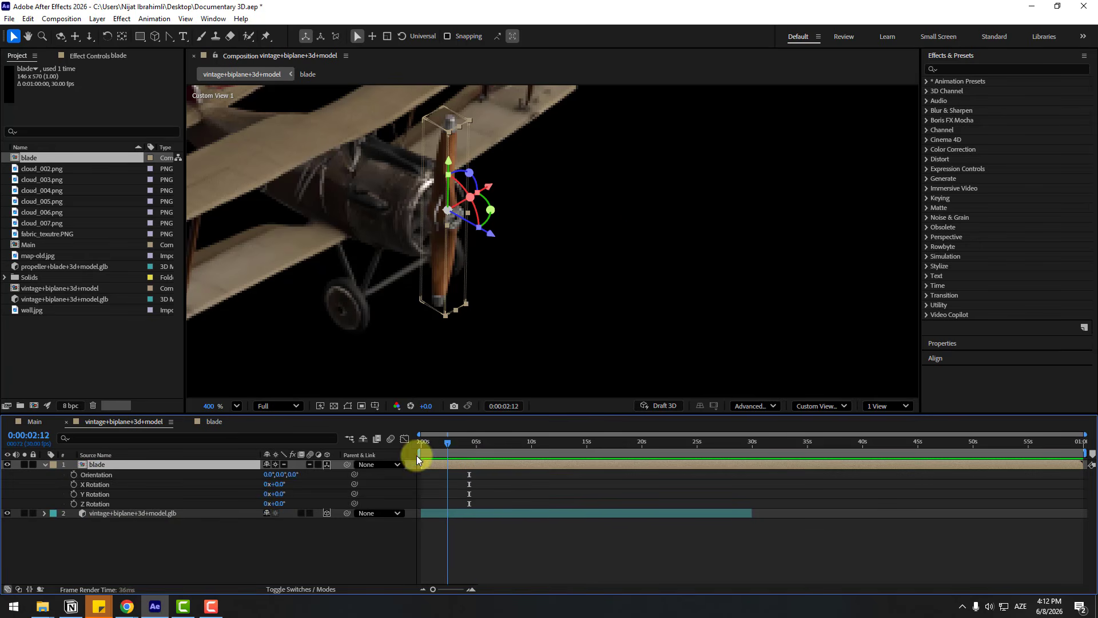
click(73, 503)
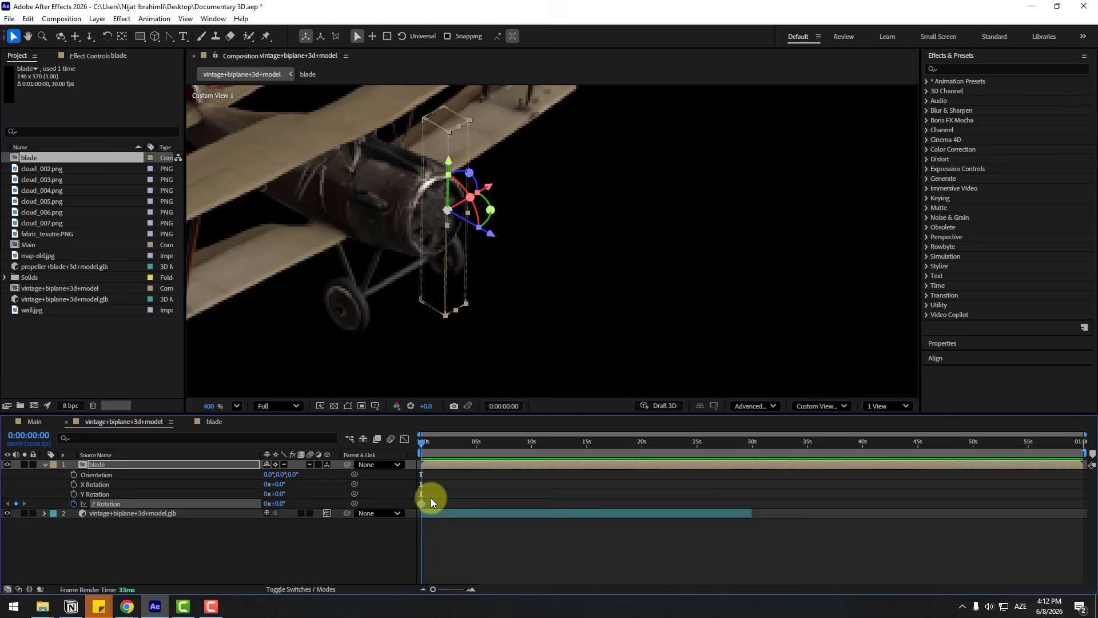
Step: At 0:00:15:05, set the blade's Z Rotation to 25x+352° and preview the propeller spin
click(588, 443)
mouse_move(280, 504)
mouse_down()
mouse_move(466, 488)
mouse_move(264, 506)
mouse_up()
text(2)
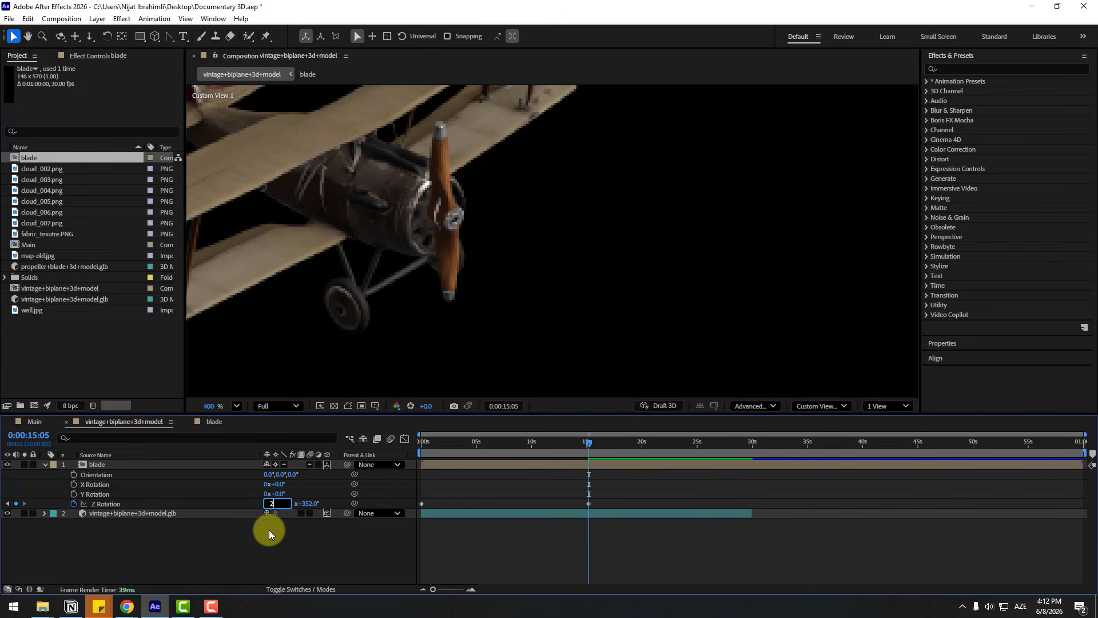
text(5)
key(Return)
key(space)
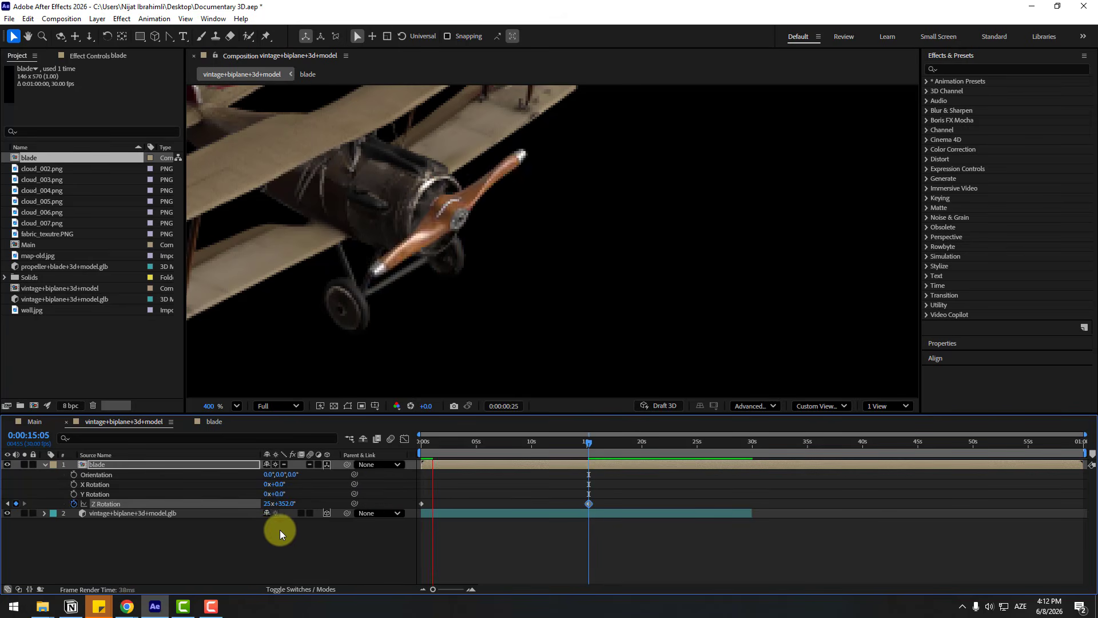
key(space)
scroll(459, 258, up, 1)
key(space)
Step: Isolate the blade layer in the Back view and move its anchor point to the centre of the propeller hub
scroll(435, 194, up, 4)
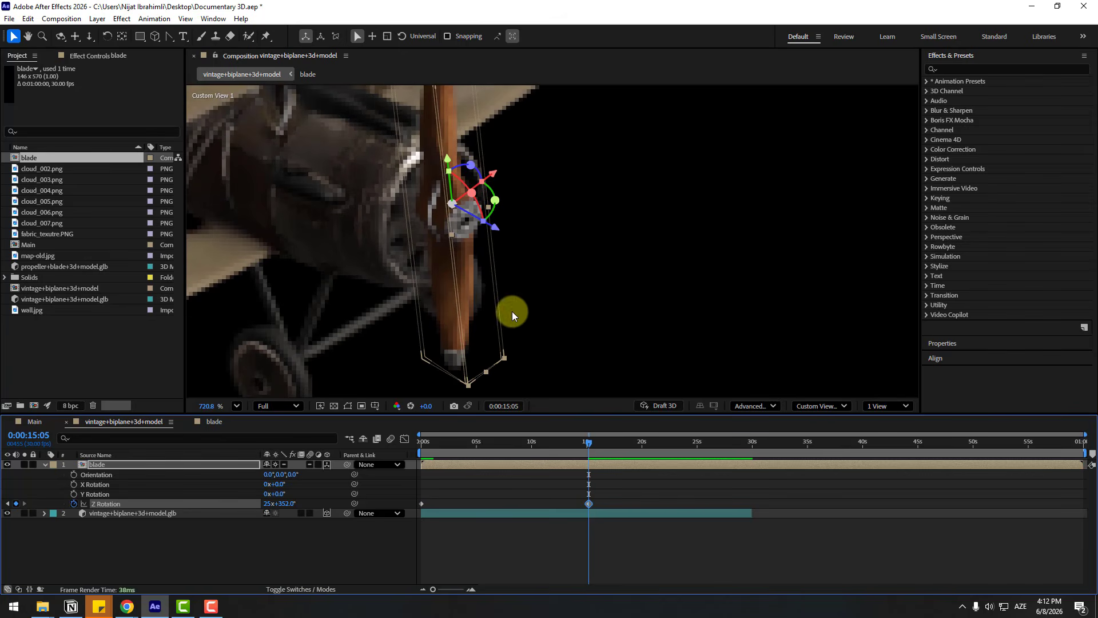
click(839, 407)
click(809, 265)
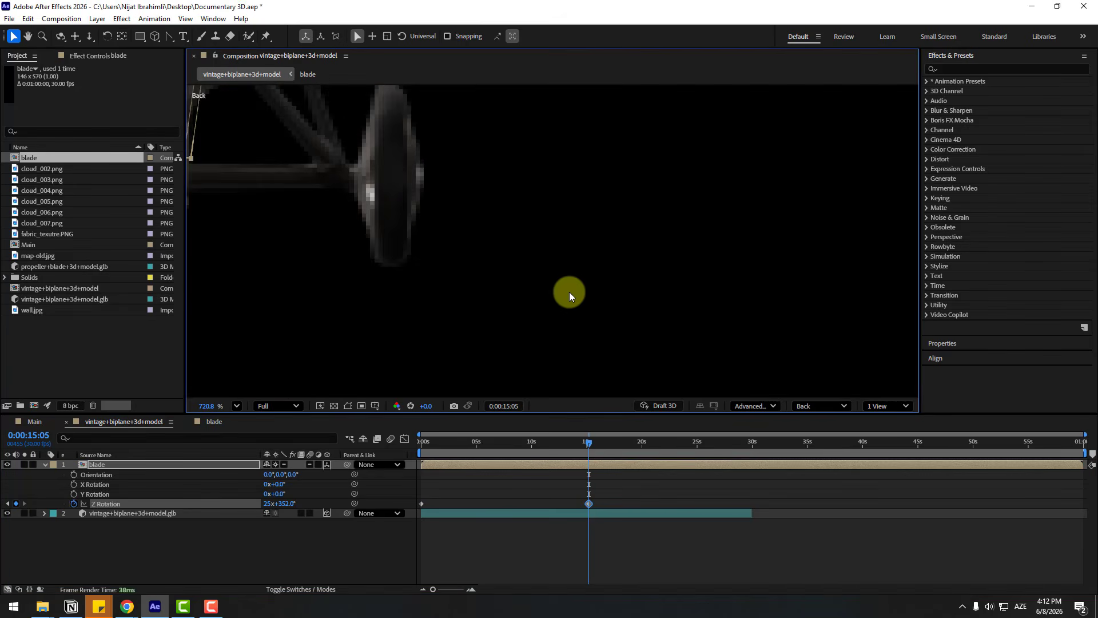
click(24, 465)
scroll(441, 255, up, 4)
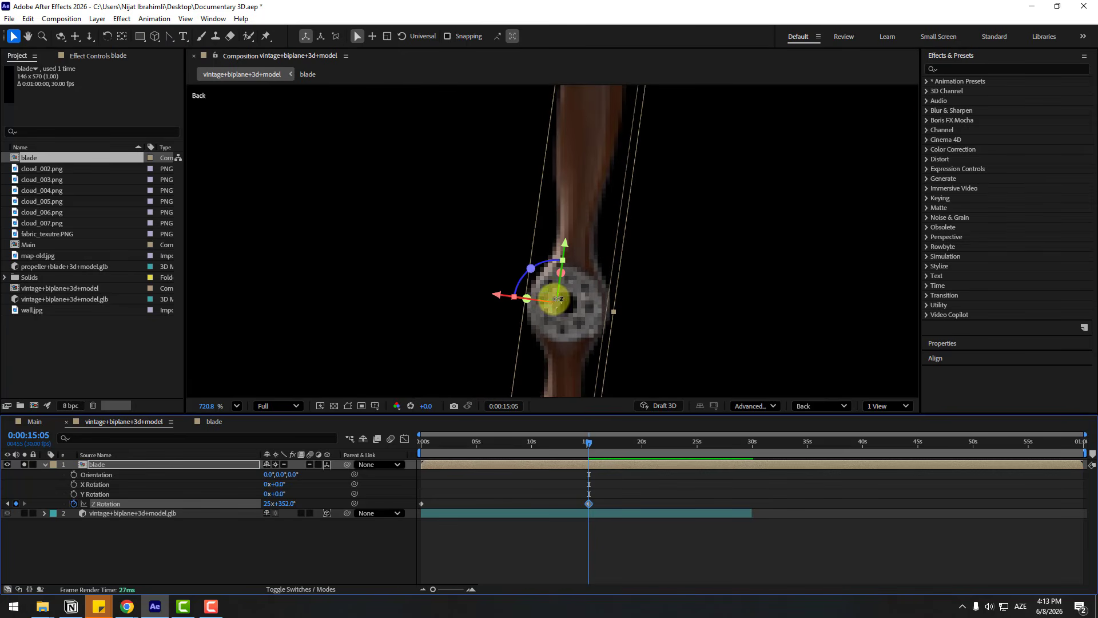
key(y)
drag(554, 298, 512, 301)
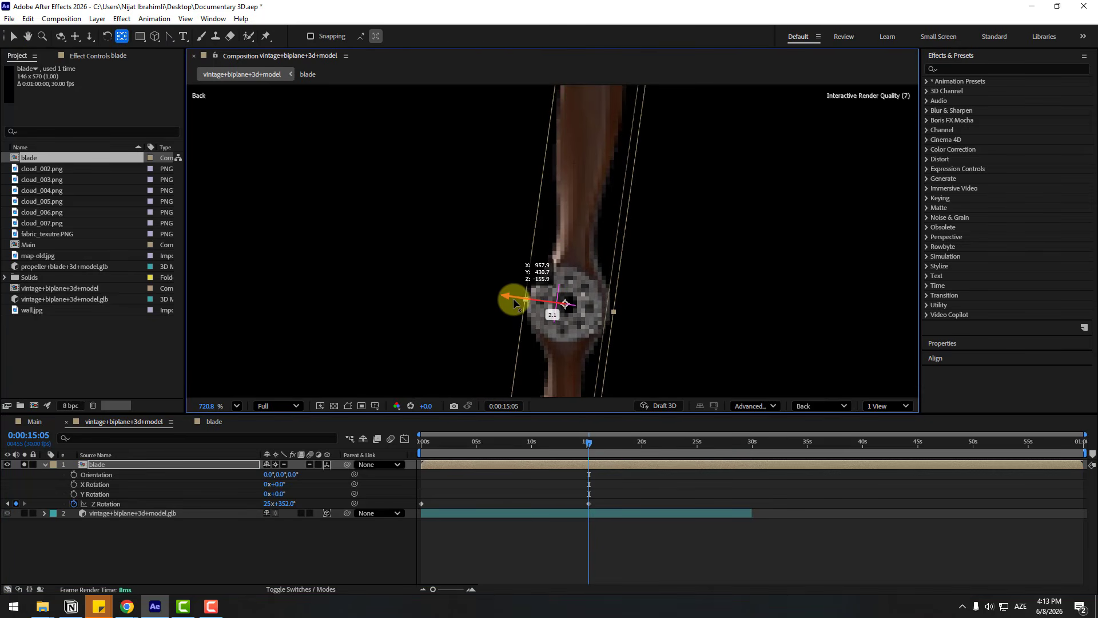
Step: Return to the Active Camera view, turn off the blade layer's solo and preview the propeller spin on the biplane
scroll(513, 303, down, 6)
click(810, 403)
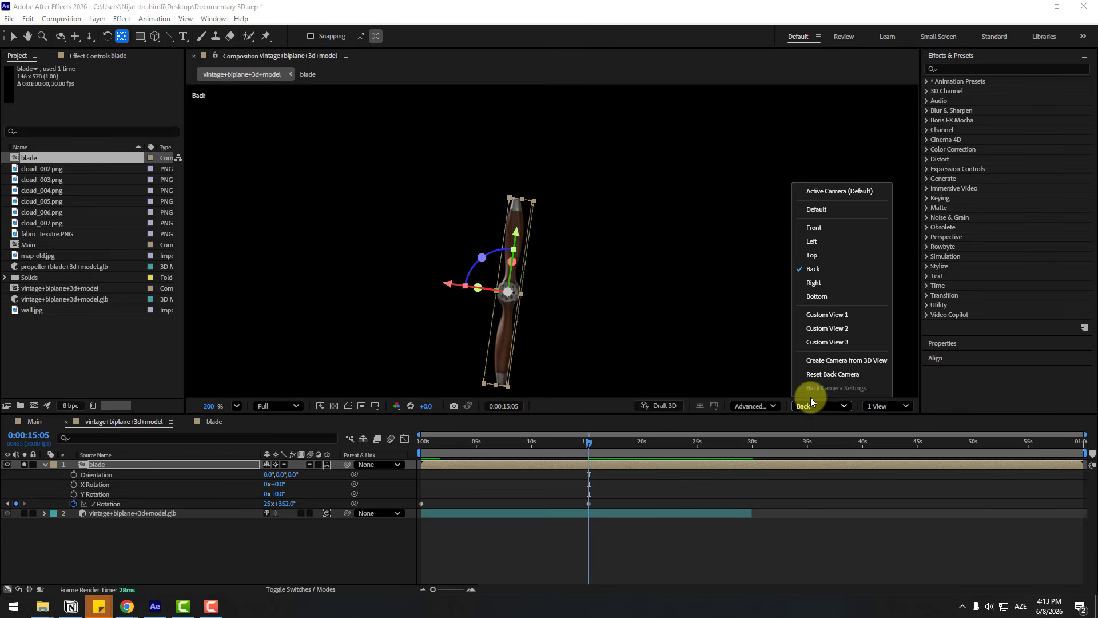
click(832, 192)
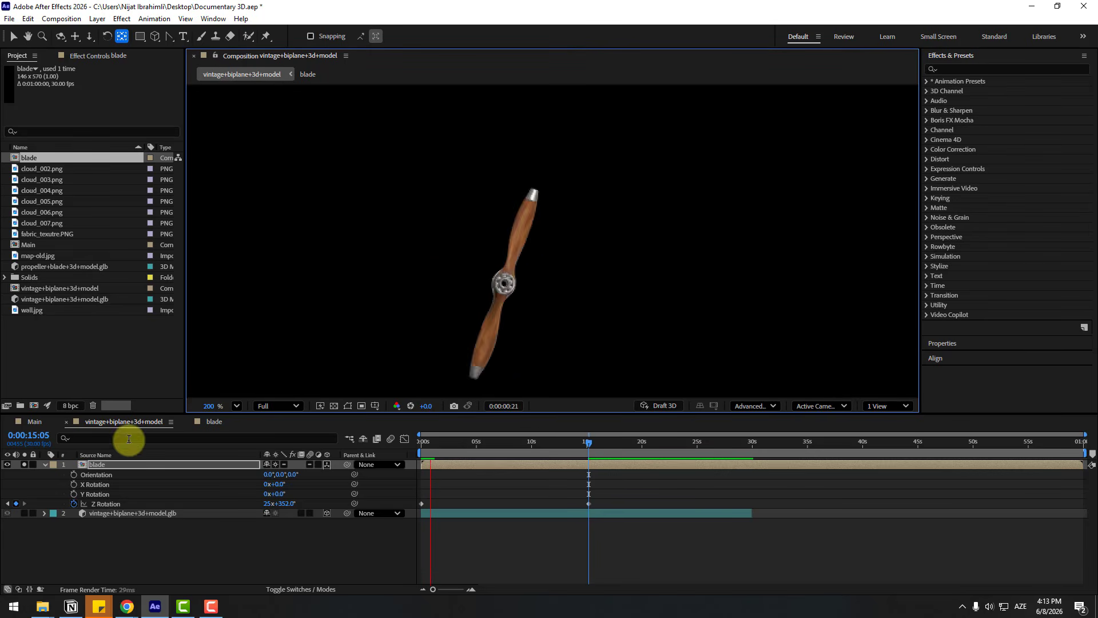
click(25, 465)
key(space)
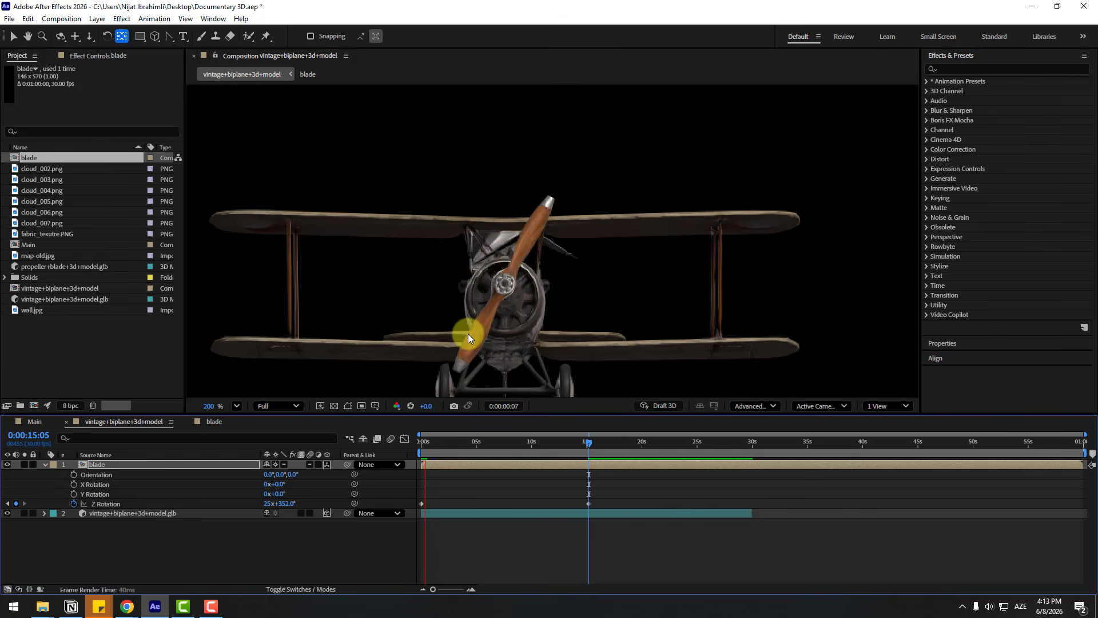
scroll(414, 324, down, 1)
key(space)
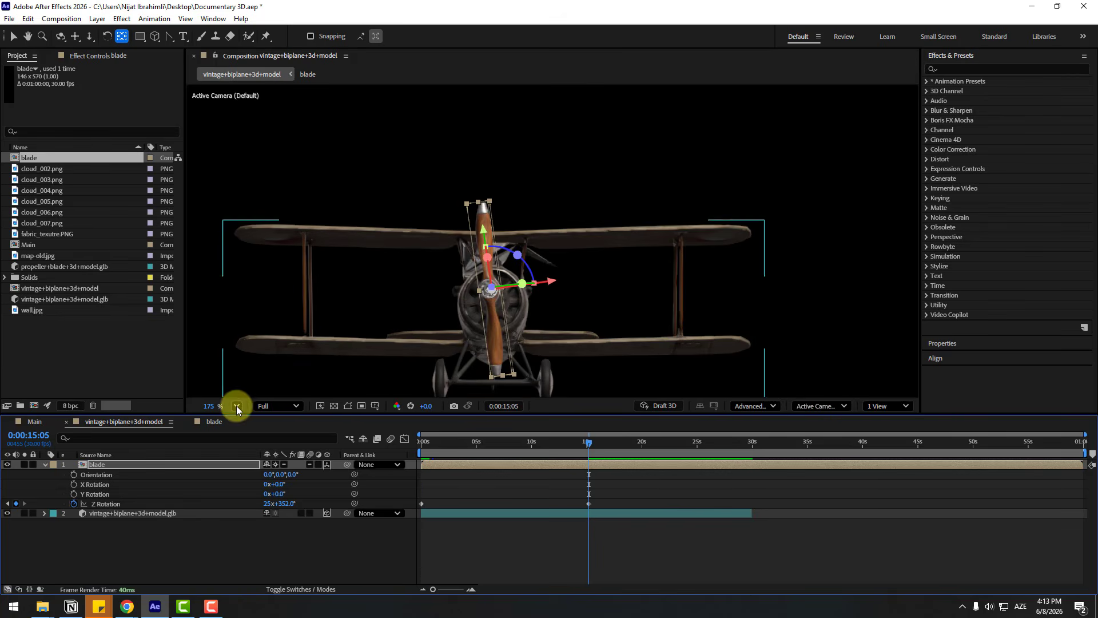
Step: In Custom View 1, set the blade's Z Rotation at 0:00:15:05 to 50x+352° and preview the faster spin
click(236, 406)
click(260, 192)
scroll(388, 287, up, 3)
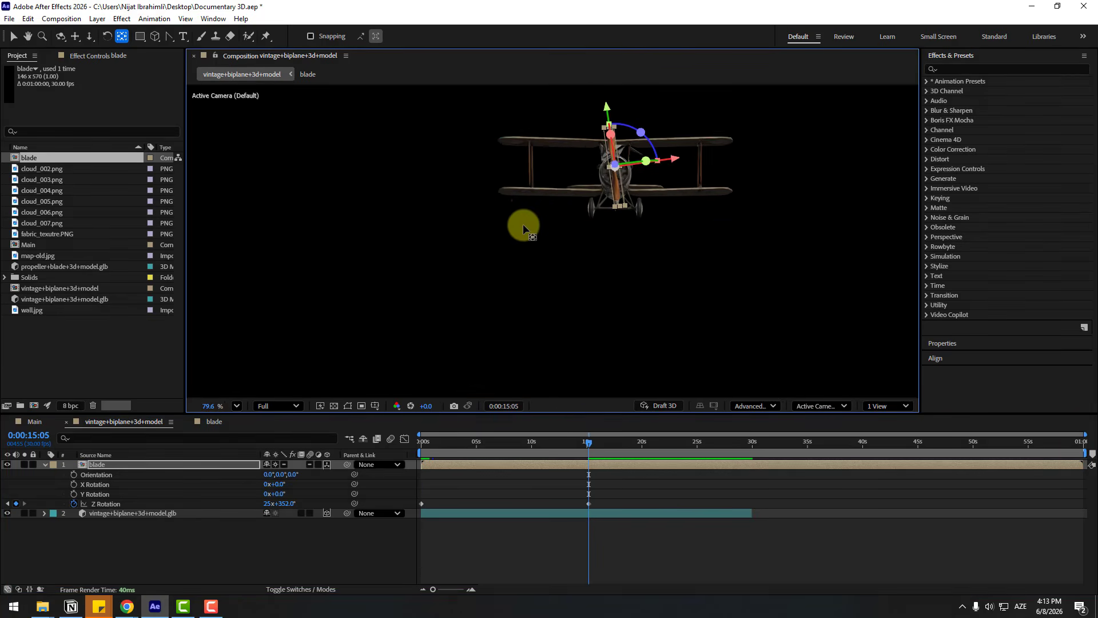
drag(499, 206, 415, 261)
scroll(372, 340, up, 1)
click(841, 407)
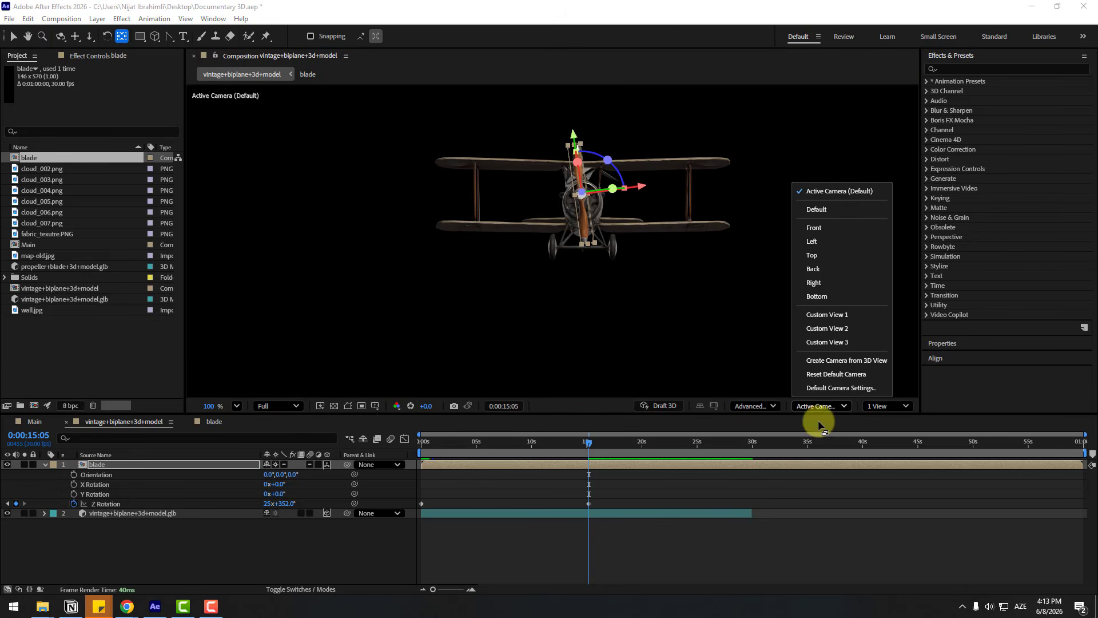
click(824, 318)
scroll(619, 290, up, 4)
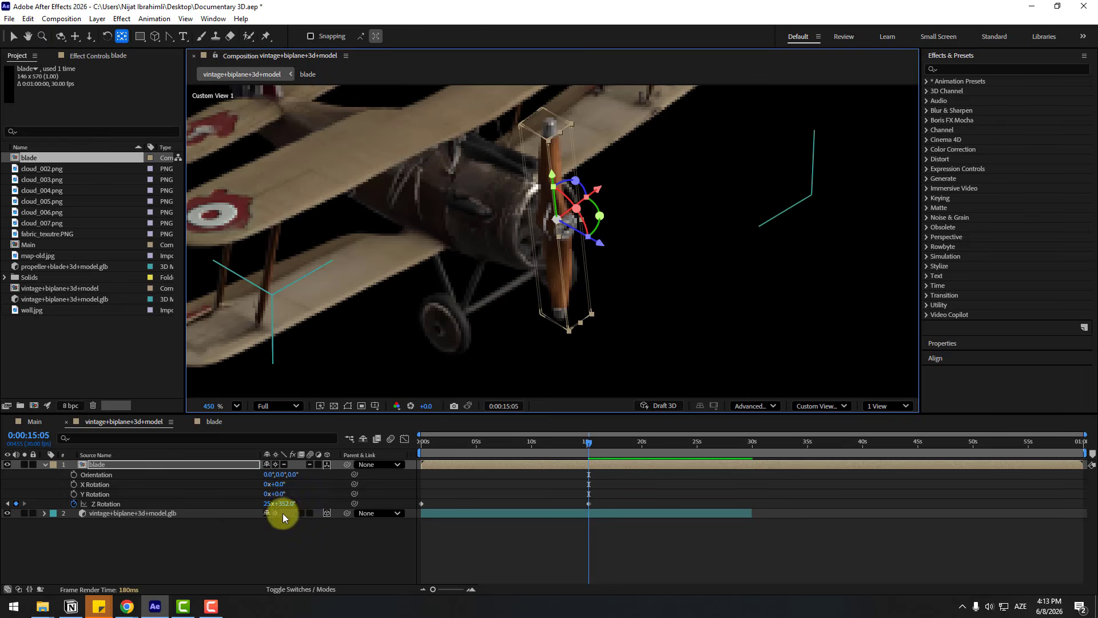
click(270, 505)
text(50)
click(297, 530)
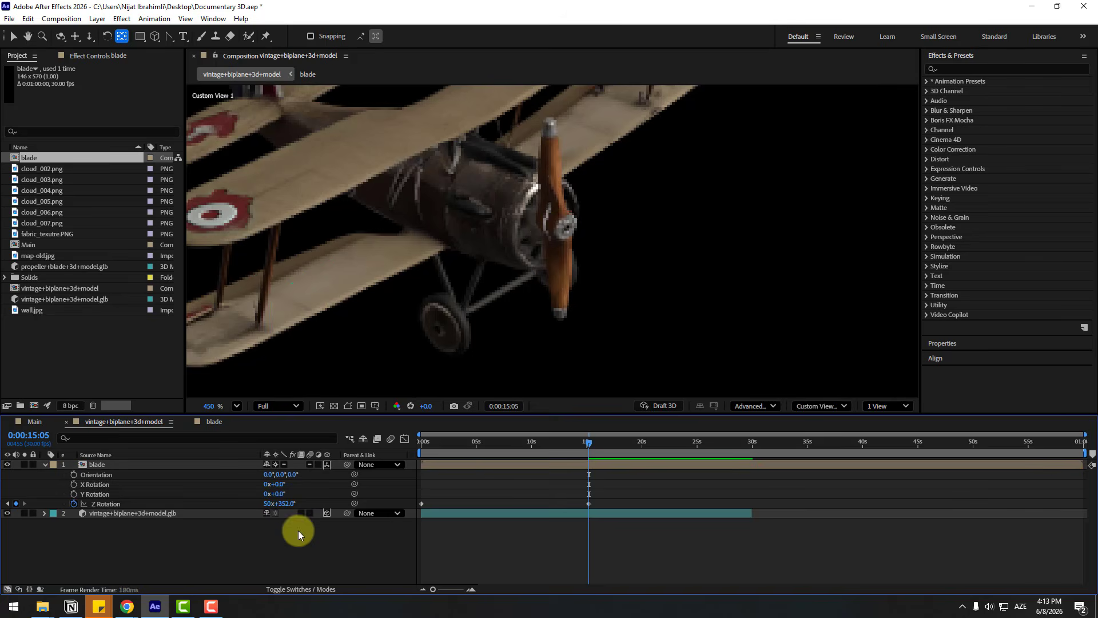
key(space)
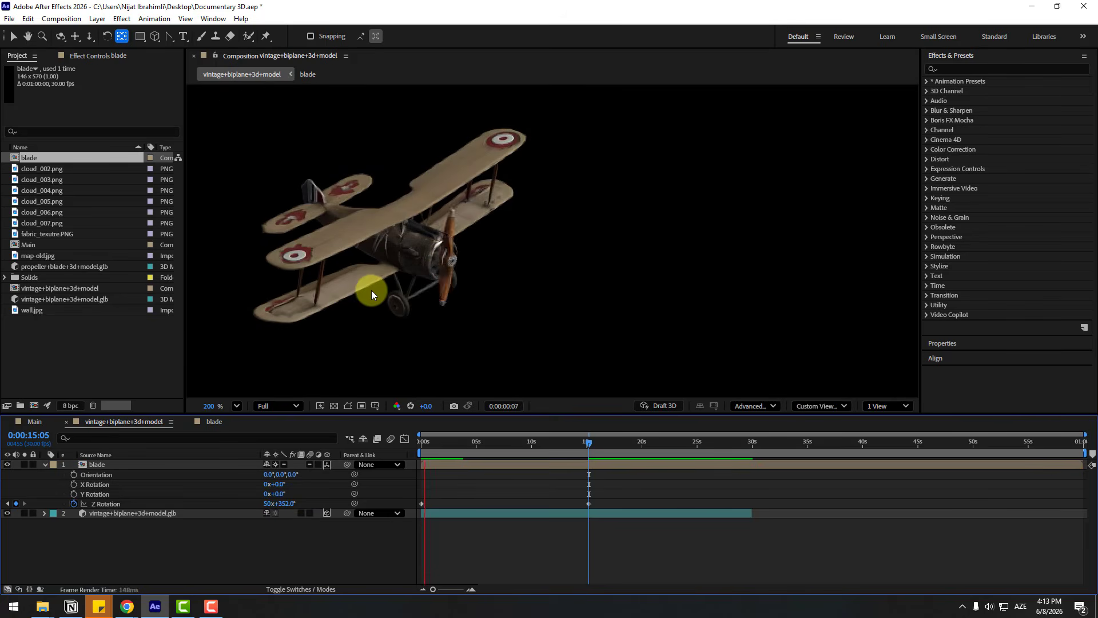
Step: Fit the composition in view and parent the blade layer to the vintage+biplane+3d+model.glb layer
click(236, 406)
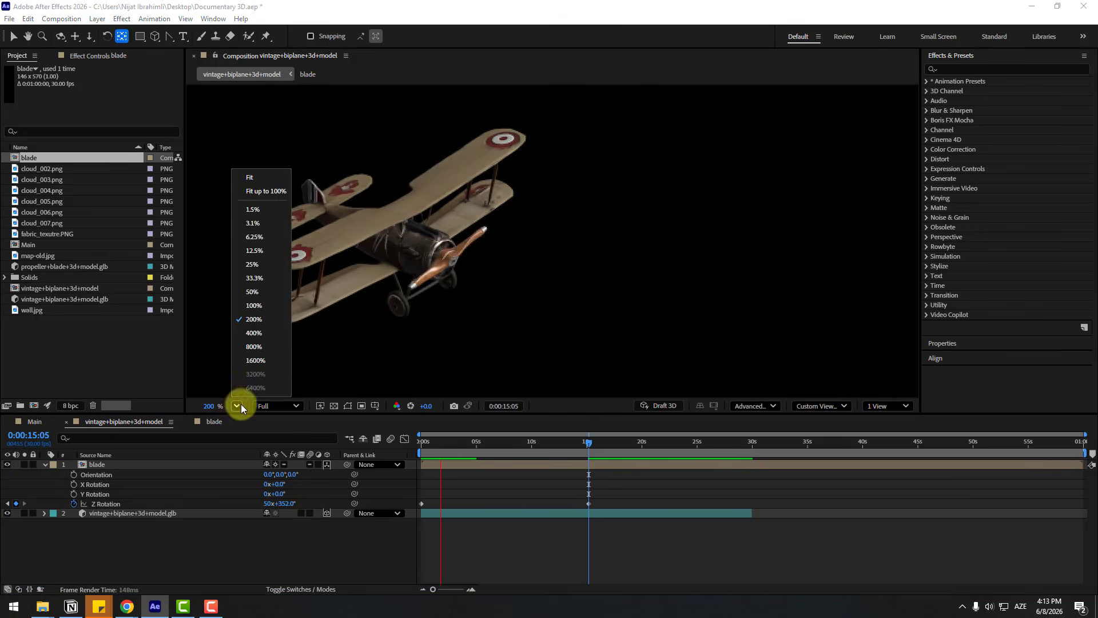
click(270, 197)
key(space)
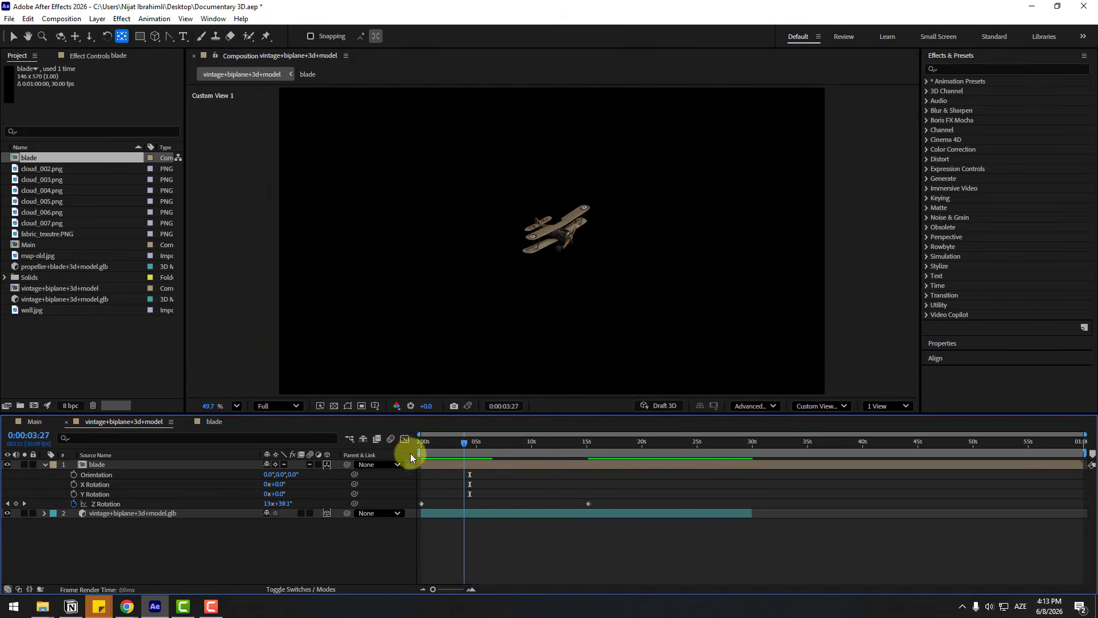
click(98, 465)
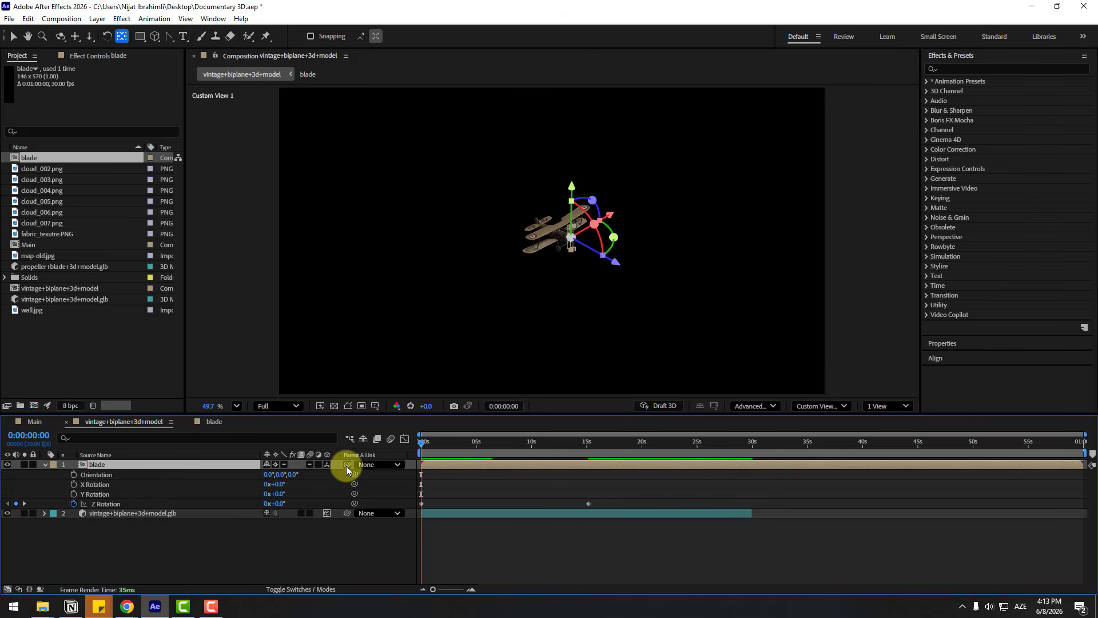
drag(346, 464, 135, 512)
click(45, 464)
Step: Keyframe the biplane model's Z Rotation at 0° at 0:00:00:00 and 14° at 0:00:02:08
click(108, 476)
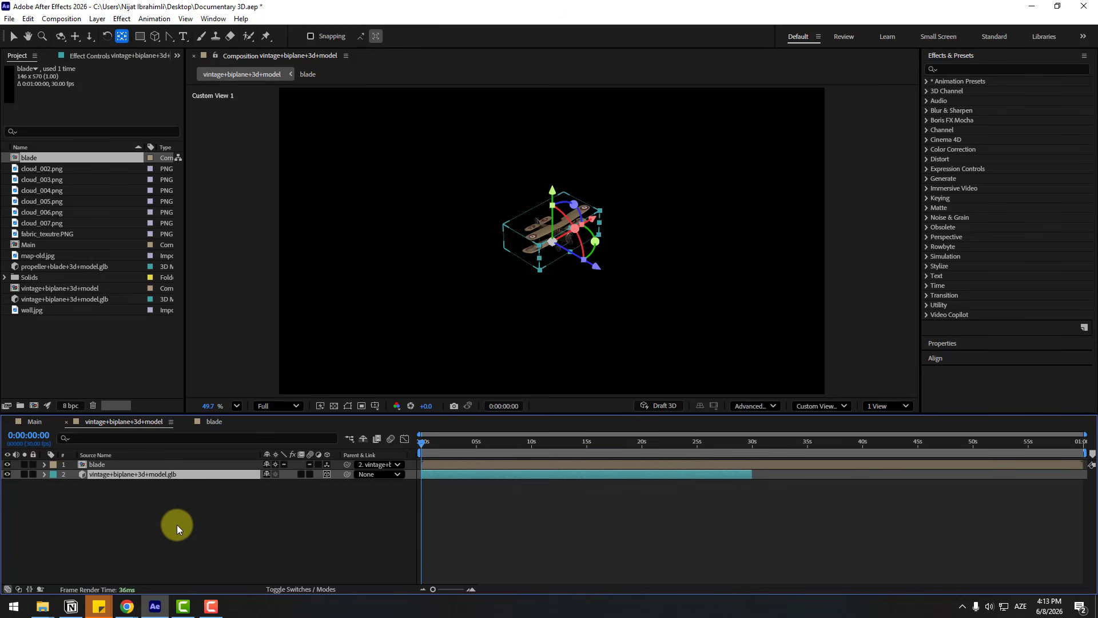
key(r)
scroll(627, 290, up, 5)
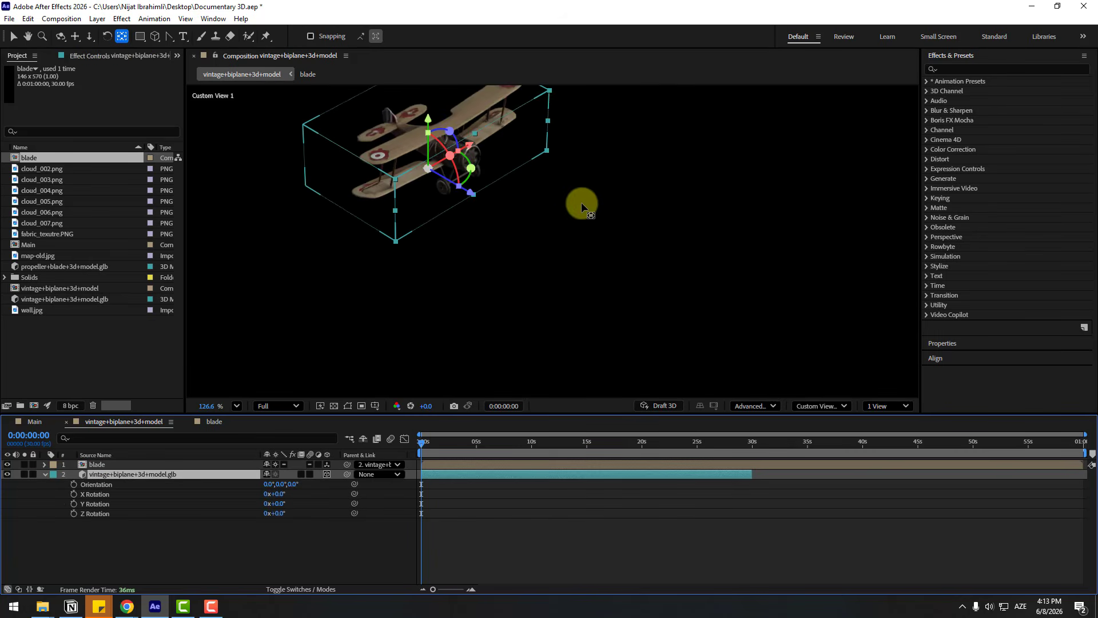
drag(581, 201, 590, 281)
click(12, 36)
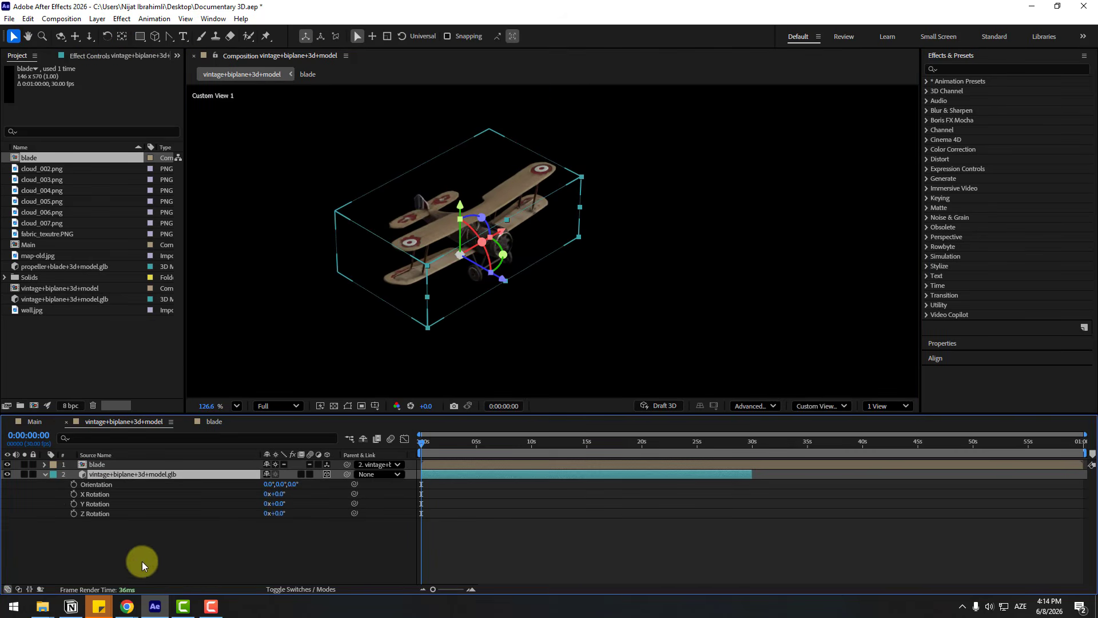
click(73, 513)
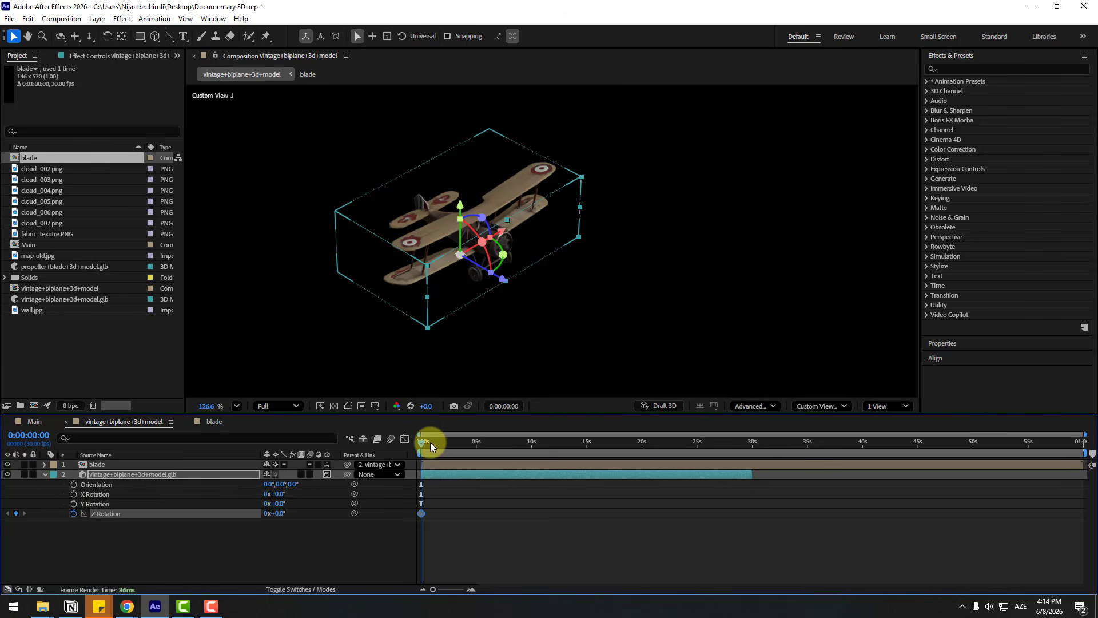
drag(430, 442, 446, 445)
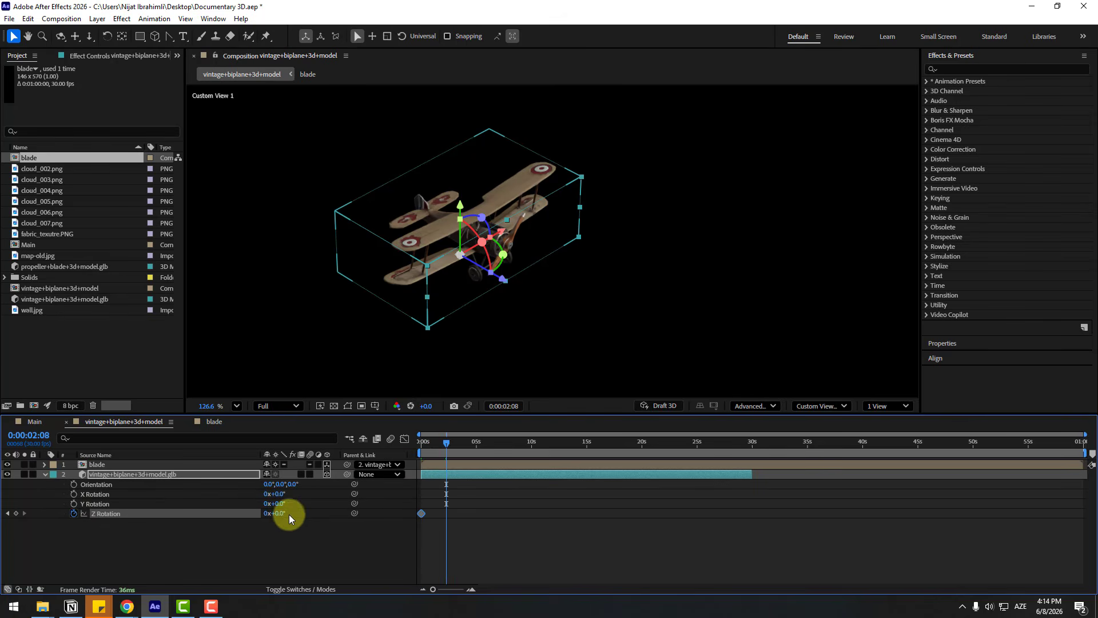
drag(278, 514, 469, 466)
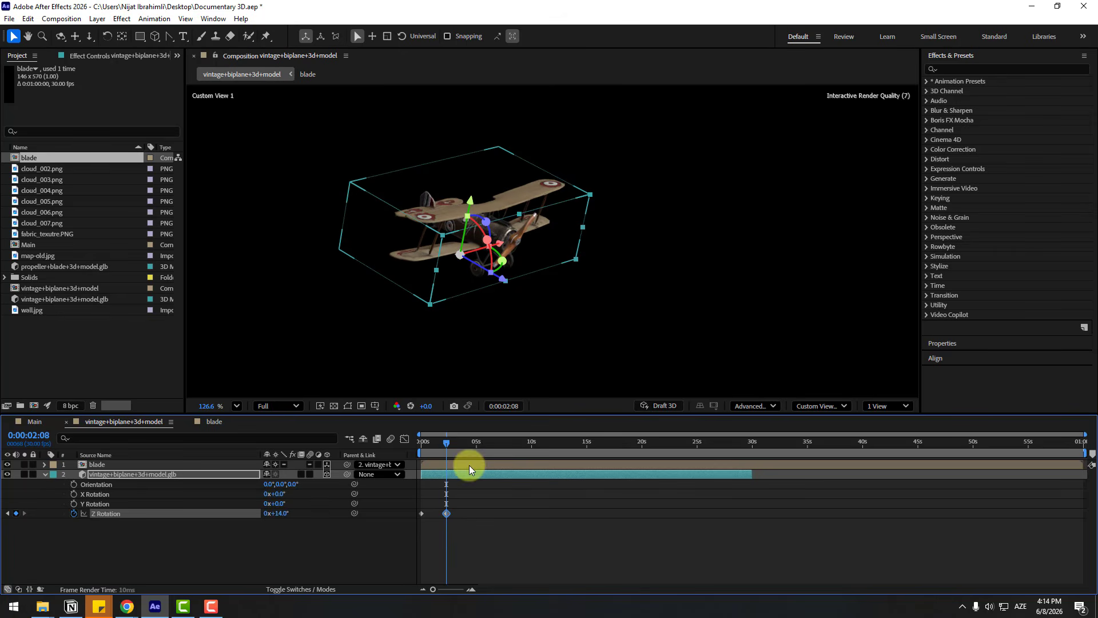
Step: Add biplane Z Rotation keyframes of -1x-10° at 0:00:04:12, 0x-347° at 0:00:05:19 and -1x-1° at 0:00:07:28
click(470, 443)
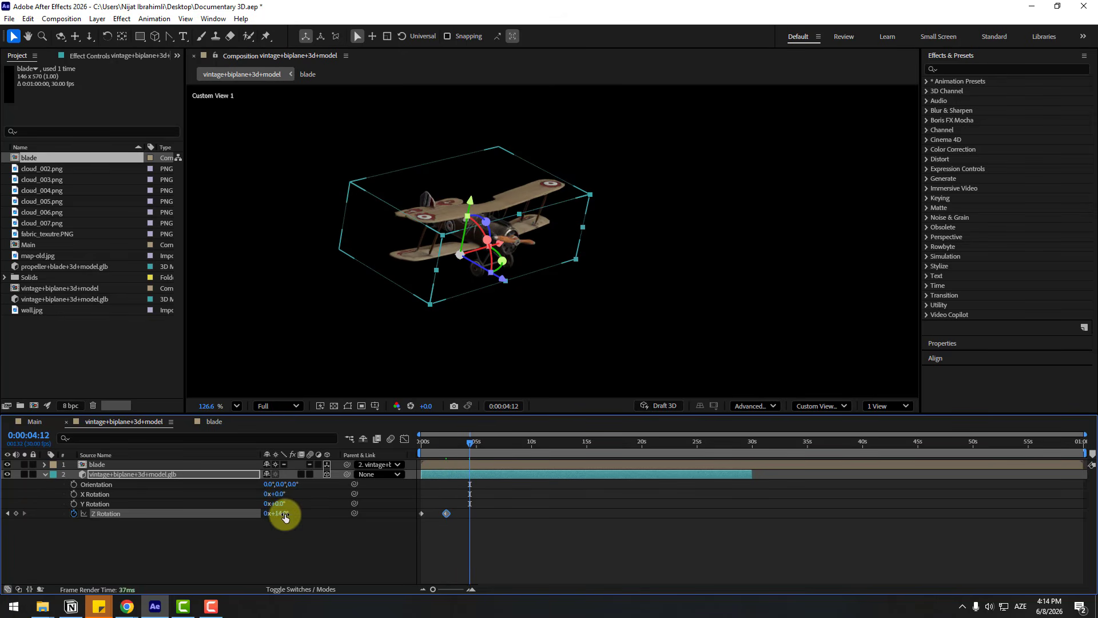
drag(285, 513, 112, 565)
drag(478, 446, 482, 448)
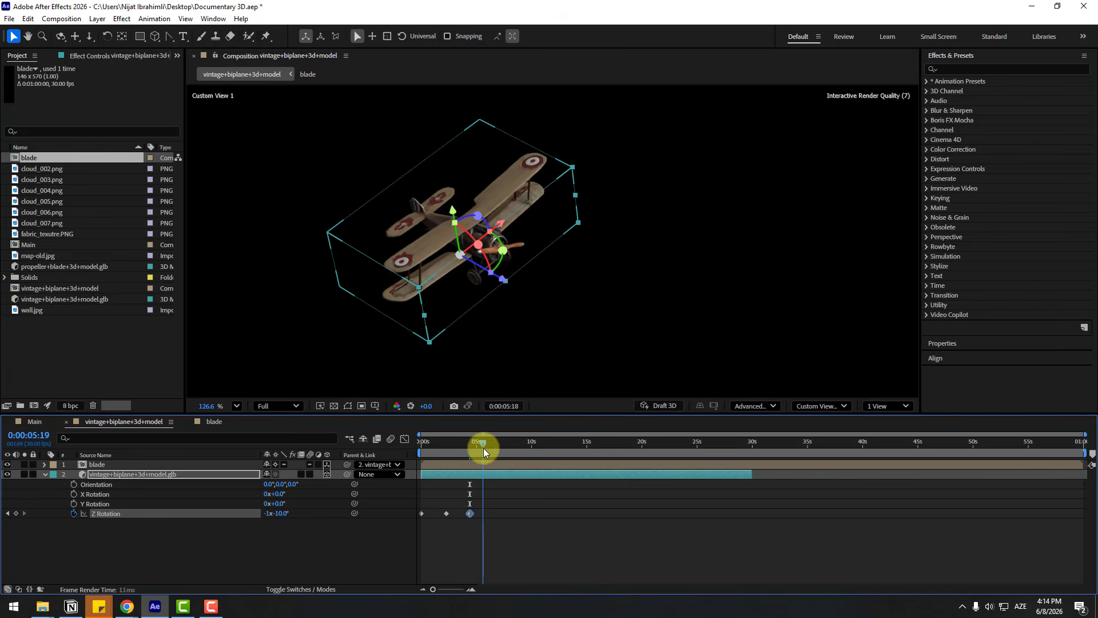
drag(282, 512, 294, 509)
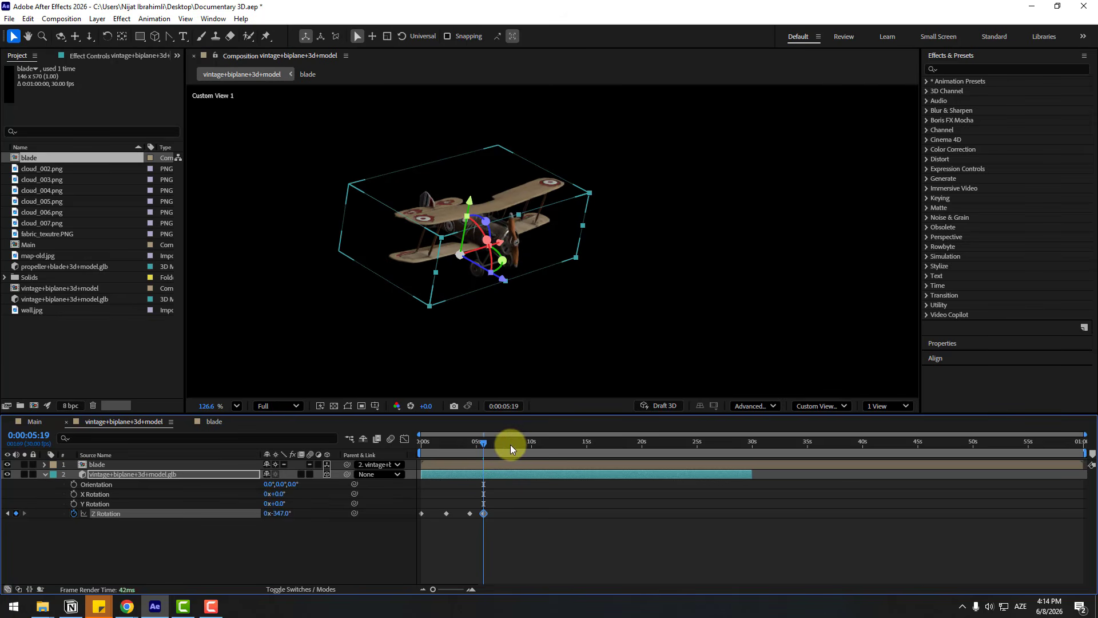
drag(509, 444, 511, 444)
drag(282, 508, 273, 512)
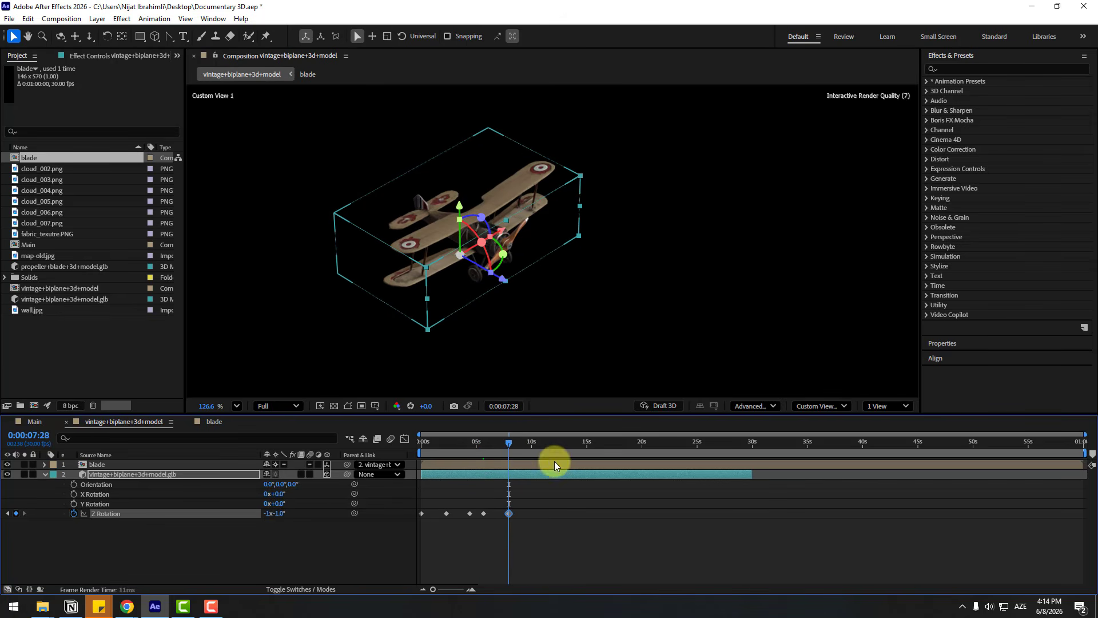
Step: Apply Easy Ease to all of the biplane's Z Rotation keyframes
click(530, 443)
drag(527, 524, 419, 513)
right_click(419, 512)
mouse_move(457, 503)
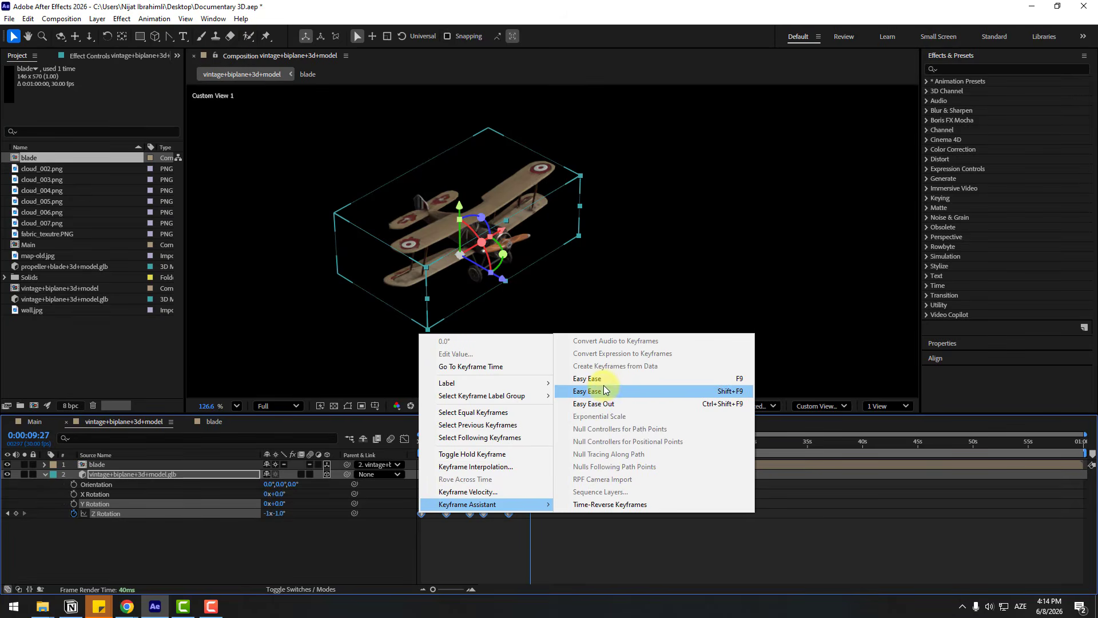
click(597, 379)
Step: In the Back view, raise the biplane model's anchor point from its base to the middle of the fuselage
click(814, 407)
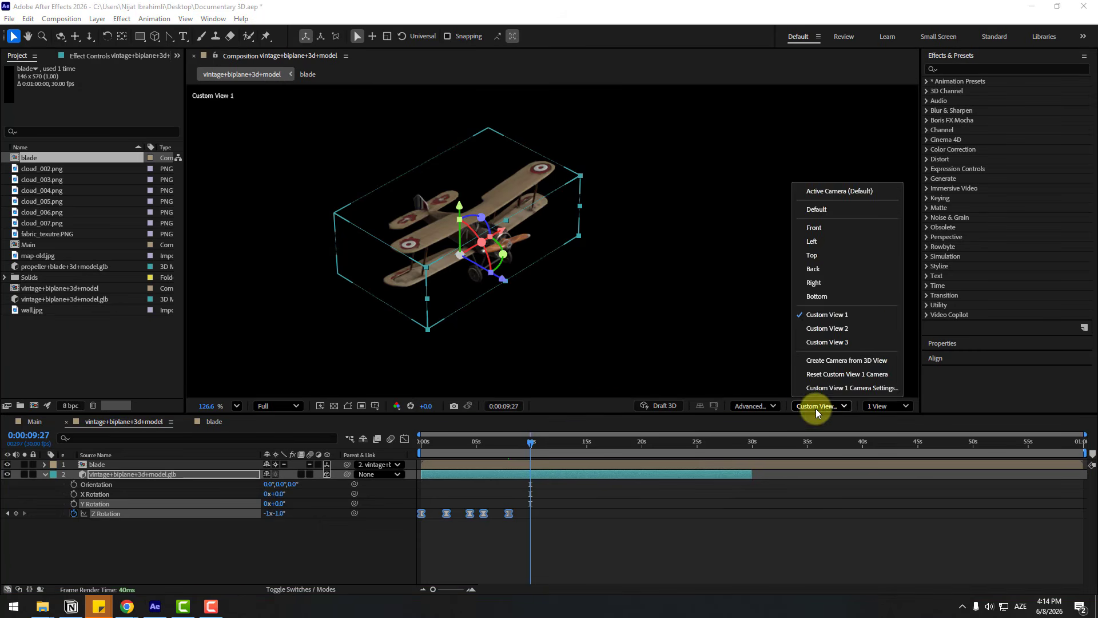
click(822, 271)
click(110, 475)
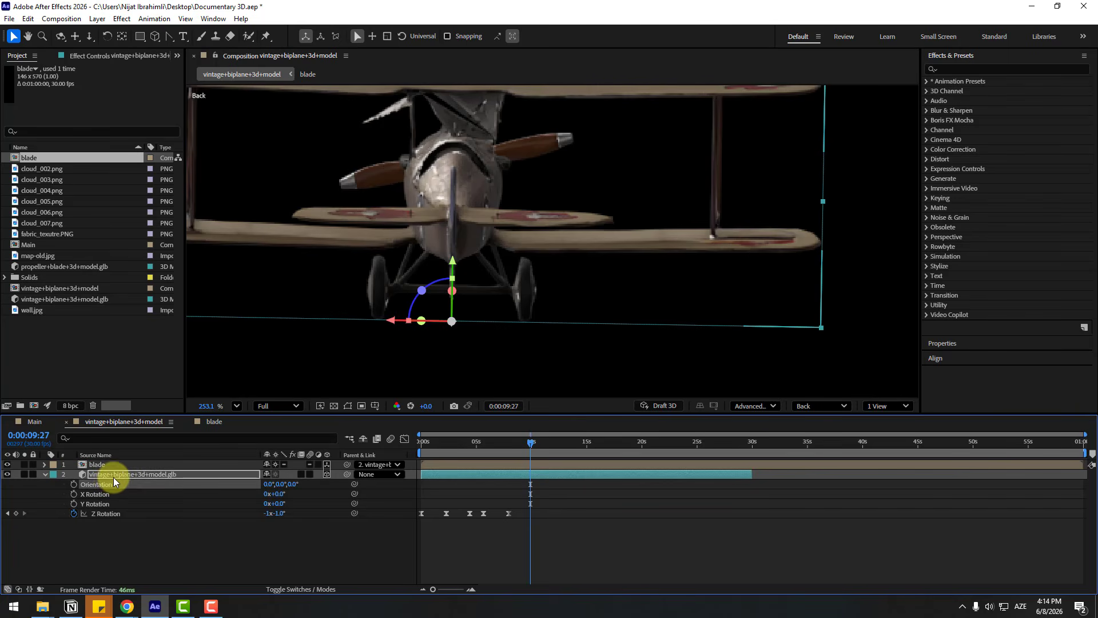
click(126, 37)
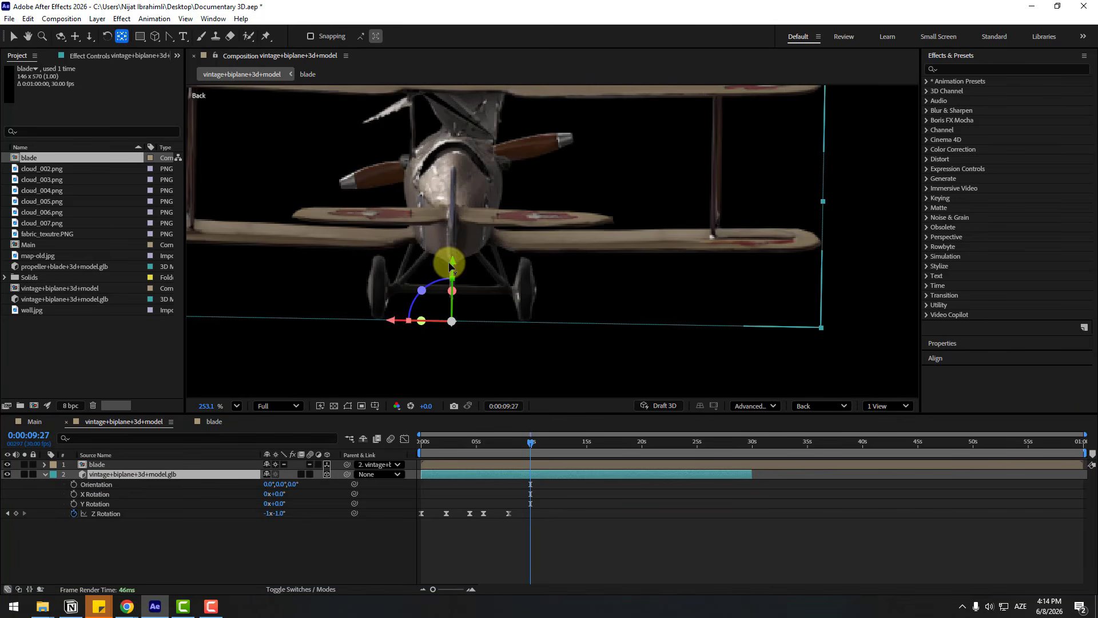
drag(452, 264, 473, 135)
key(space)
drag(524, 177, 535, 276)
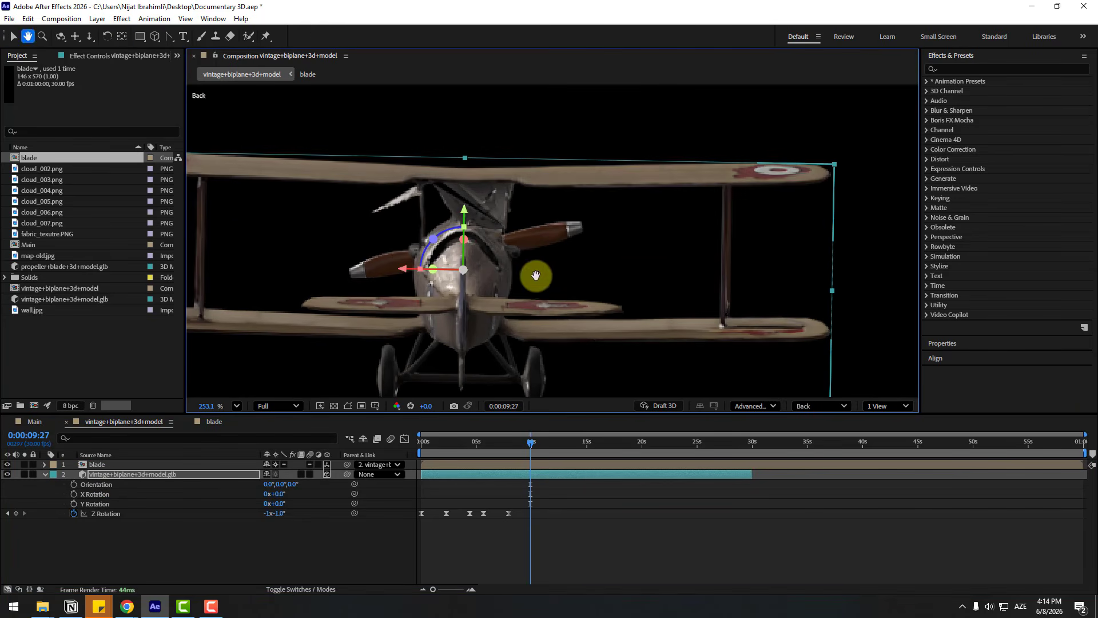
Step: Scrub through the biplane's rocking motion to about 0:00:04:09 and examine it from the Active Camera view
mouse_move(475, 444)
mouse_down()
mouse_move(422, 445)
mouse_move(478, 444)
mouse_move(448, 446)
mouse_move(468, 448)
mouse_up()
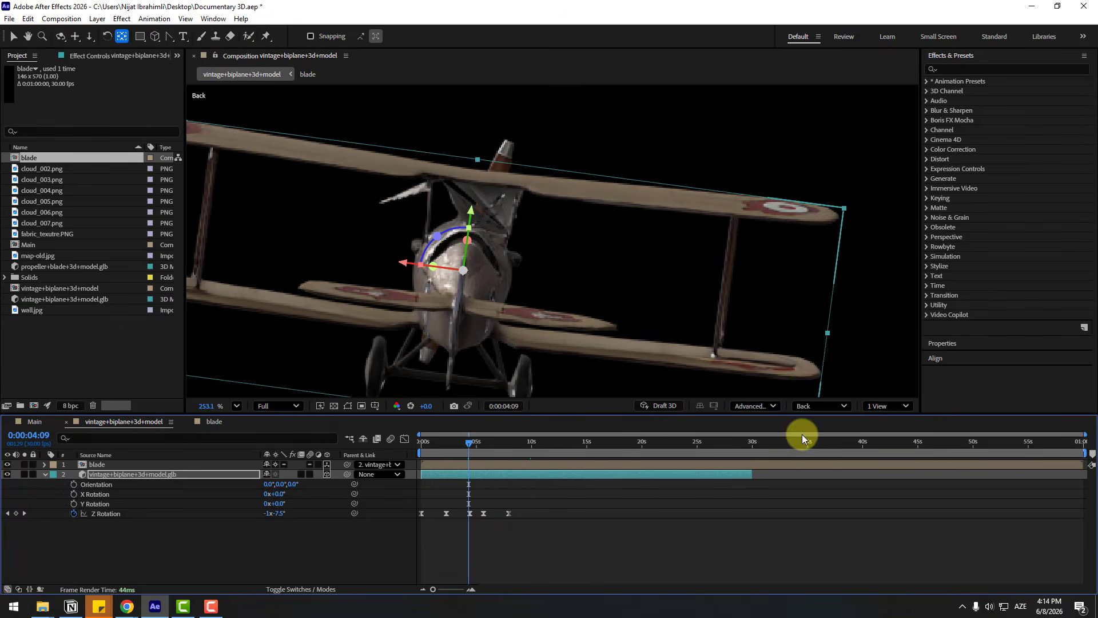
click(809, 407)
click(816, 192)
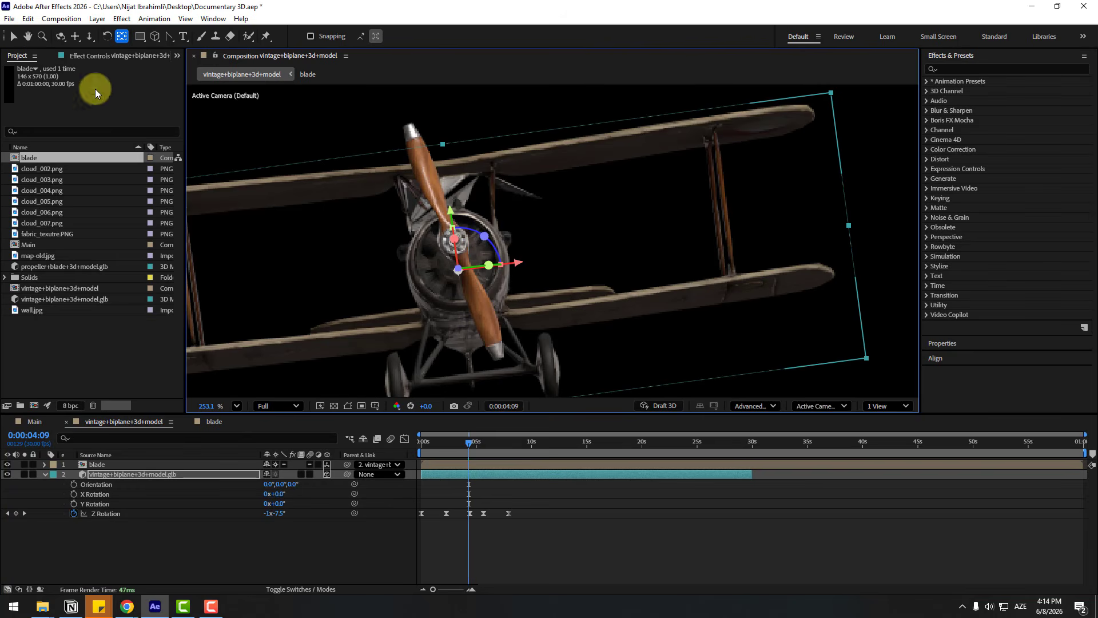
click(27, 36)
scroll(296, 370, down, 5)
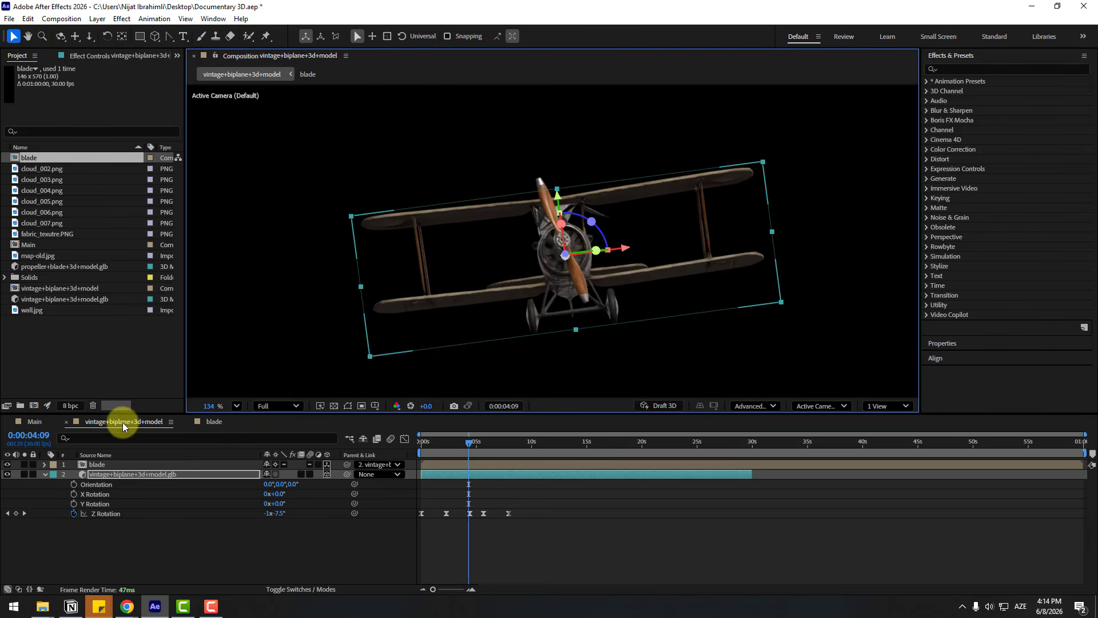
Step: Nest the Main composition in a new composition, Main 2, and rename its layer BG
click(34, 423)
click(43, 258)
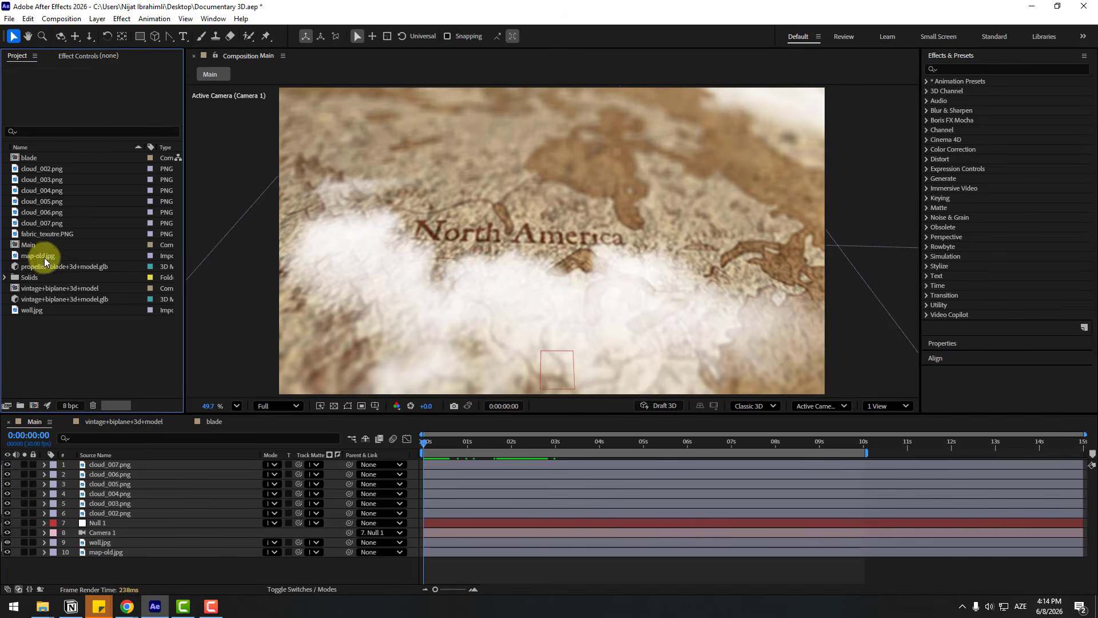
drag(36, 247, 34, 403)
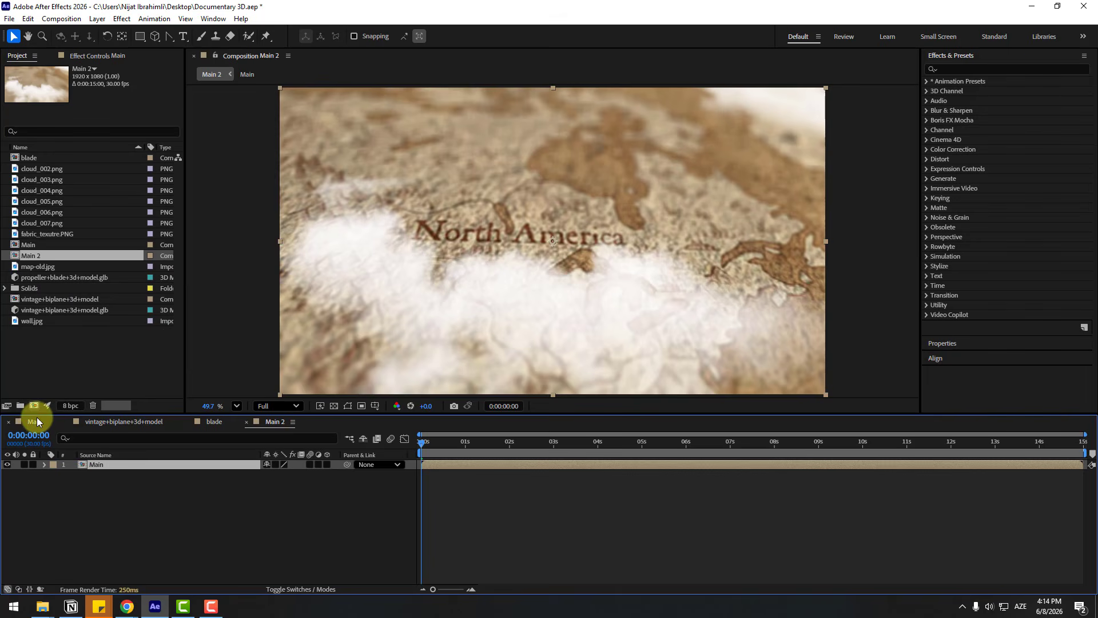
key(Return)
text(BG)
key(Return)
Step: Place the vintage+biplane+3d+model composition above the BG layer as a 3D layer with Collapse Transformations enabled
drag(52, 298, 126, 463)
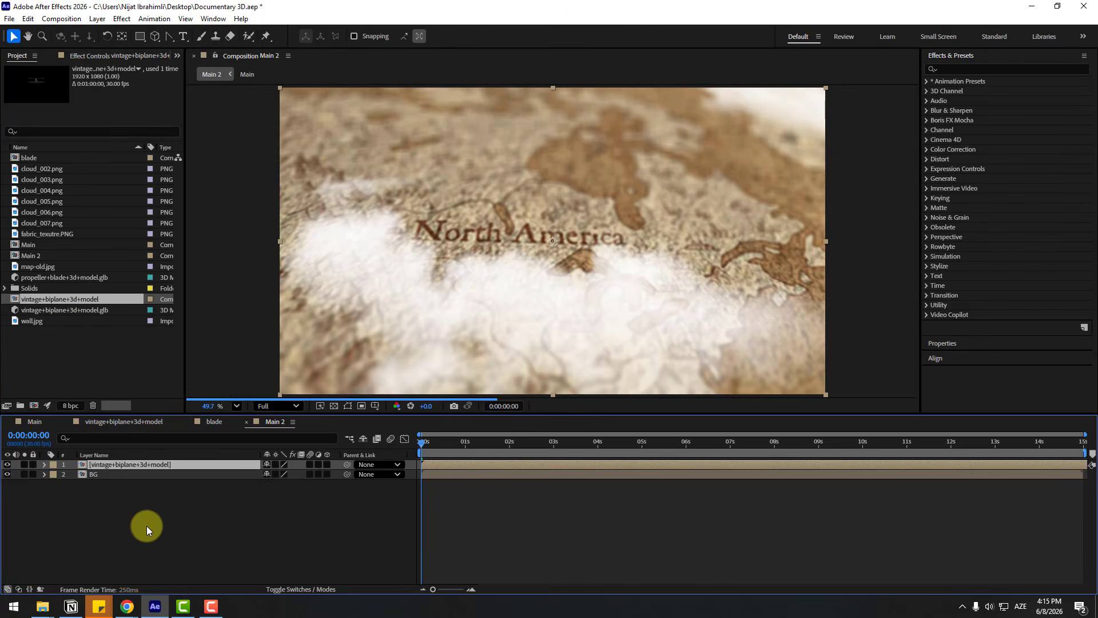
click(327, 464)
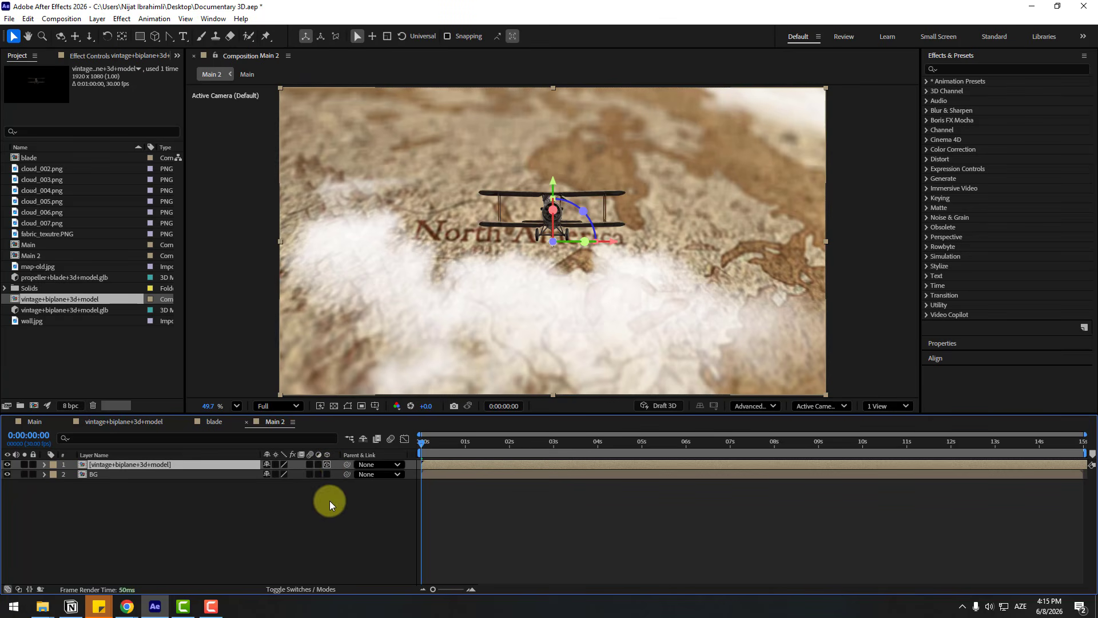
click(275, 464)
Step: Lower the preview resolution to Quarter and set the biplane layer's X, Y and Z Rotation to 63°, -87° and -5°
key(r)
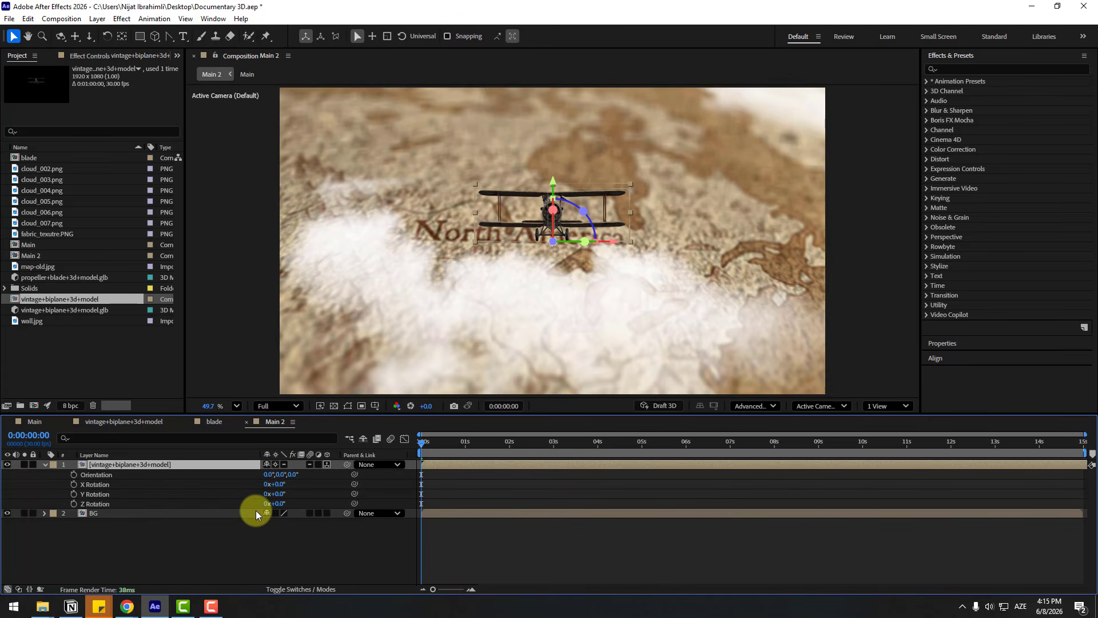
drag(275, 494, 256, 499)
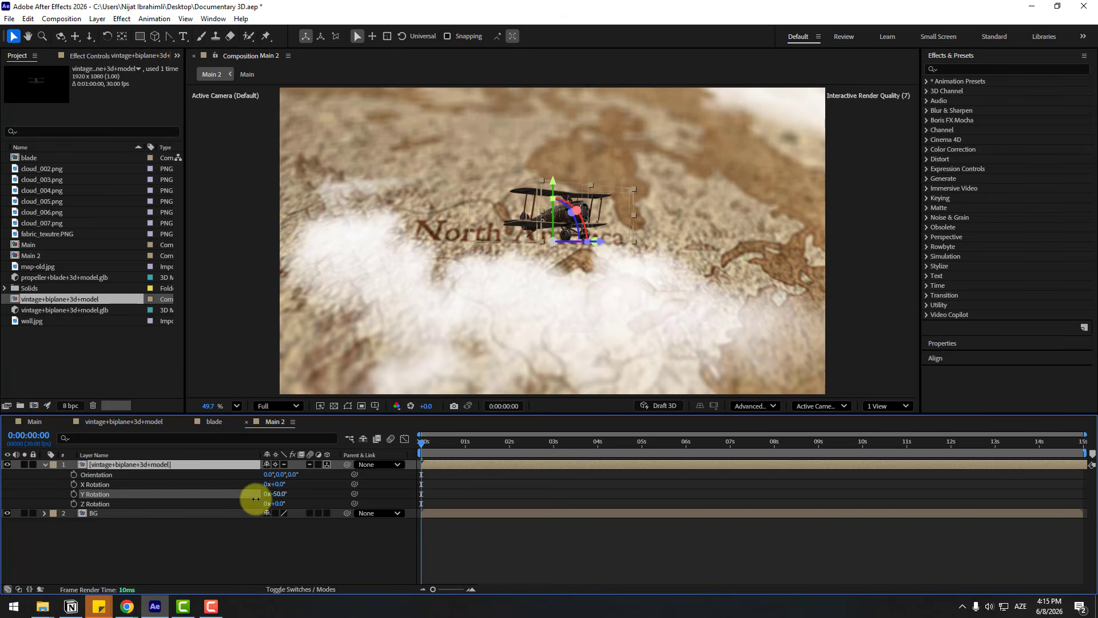
click(291, 405)
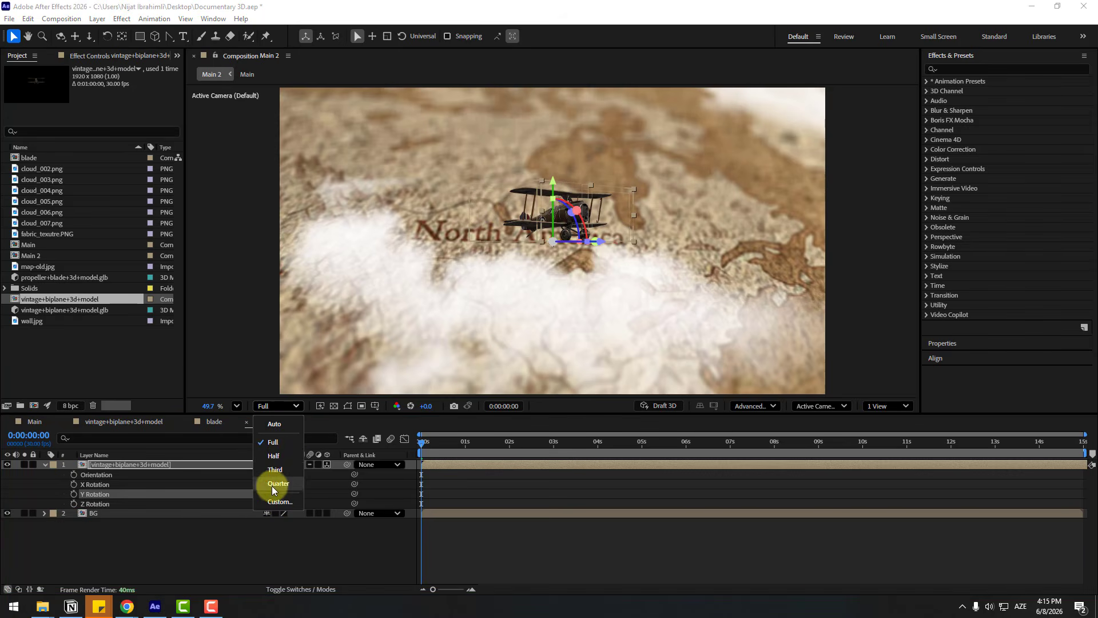
click(277, 484)
drag(278, 482, 277, 505)
drag(279, 494, 257, 495)
Step: Delay the biplane layer's start to about 0:00:00:23 and add its first Position keyframe there
drag(424, 442, 625, 460)
click(439, 465)
drag(451, 464, 465, 464)
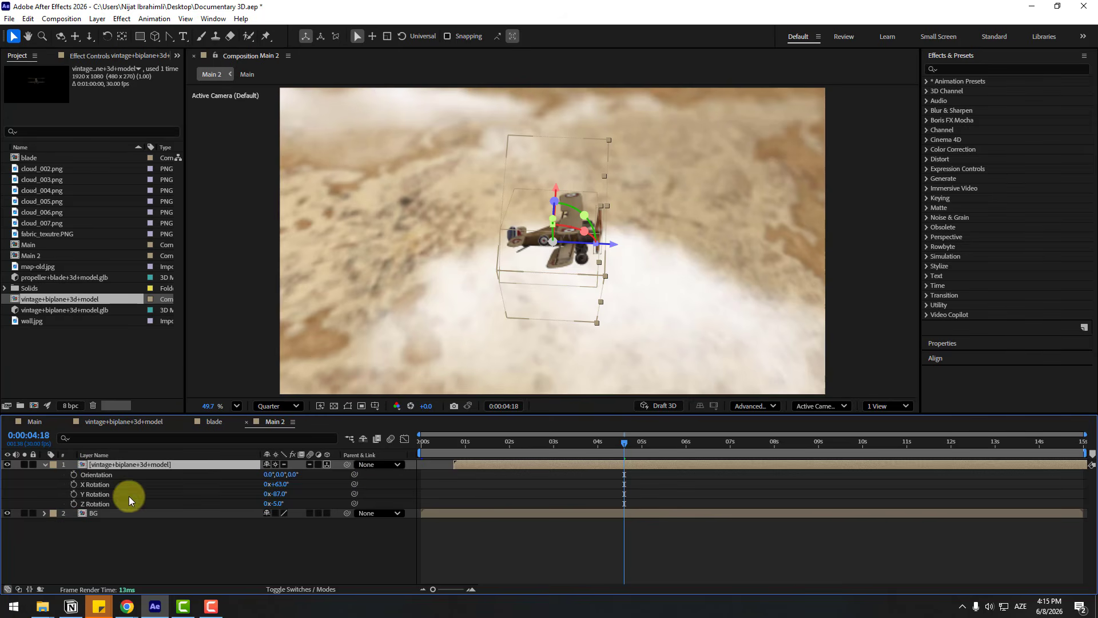
key(p)
click(454, 439)
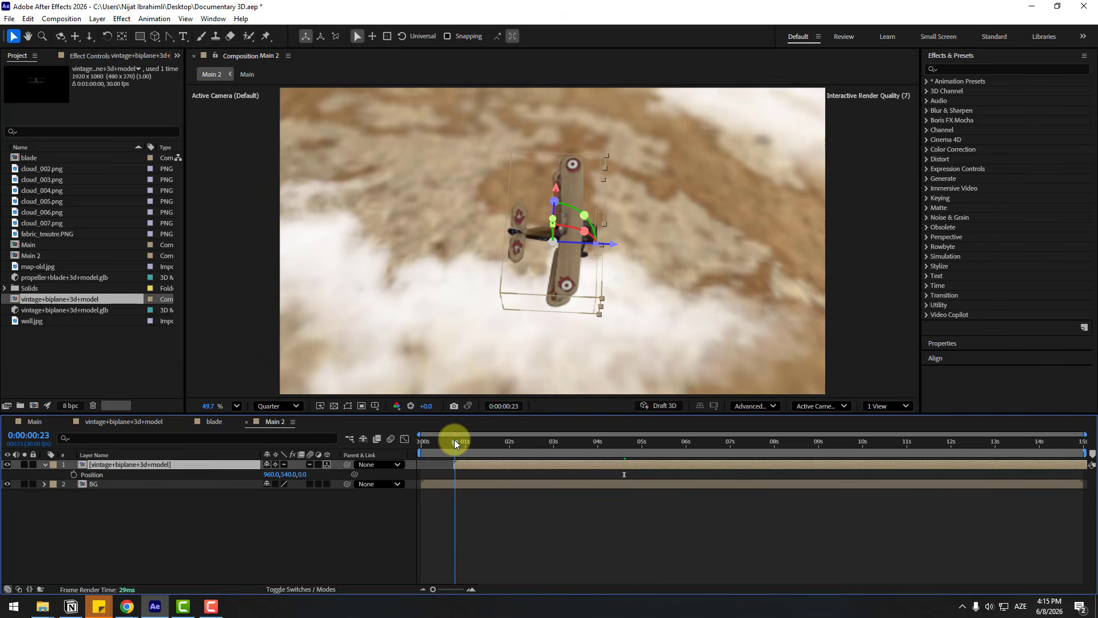
click(77, 474)
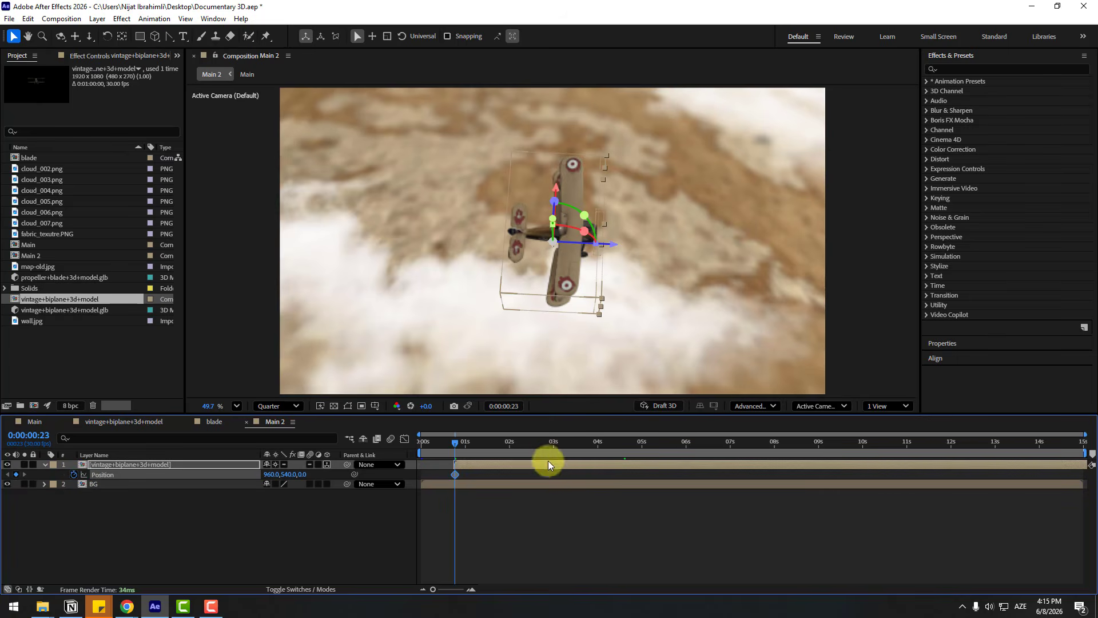
Step: Keyframe the biplane's Position X at 2089 at 0:00:04:20, end the work area near 0:00:05:02 and preview the flight
drag(561, 444, 626, 444)
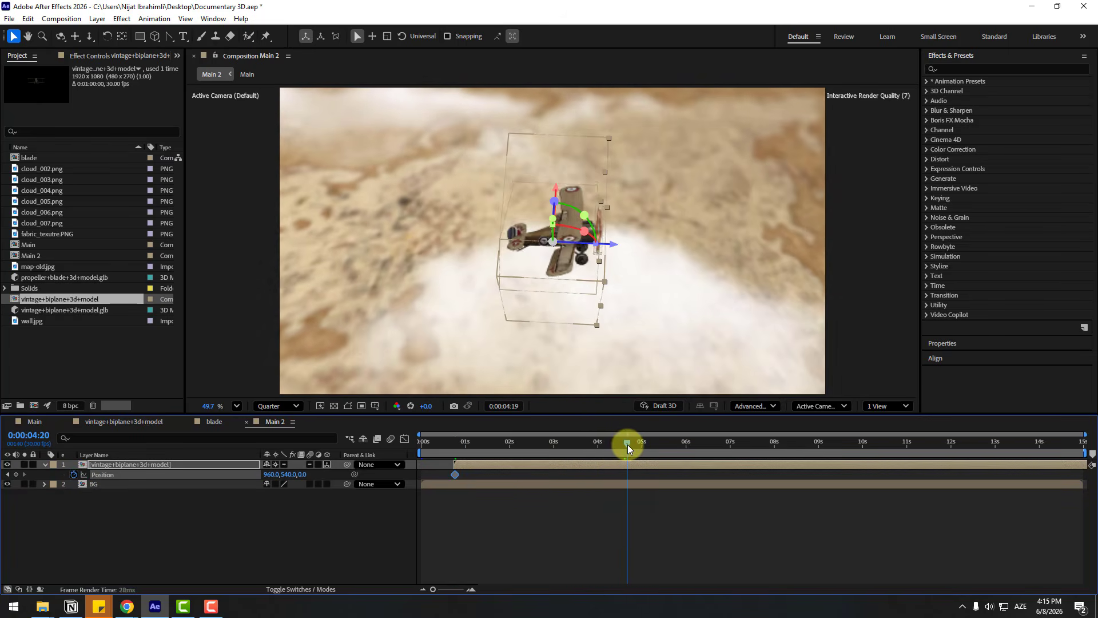
drag(269, 474, 833, 471)
drag(354, 474, 422, 483)
drag(633, 448, 645, 450)
key(space)
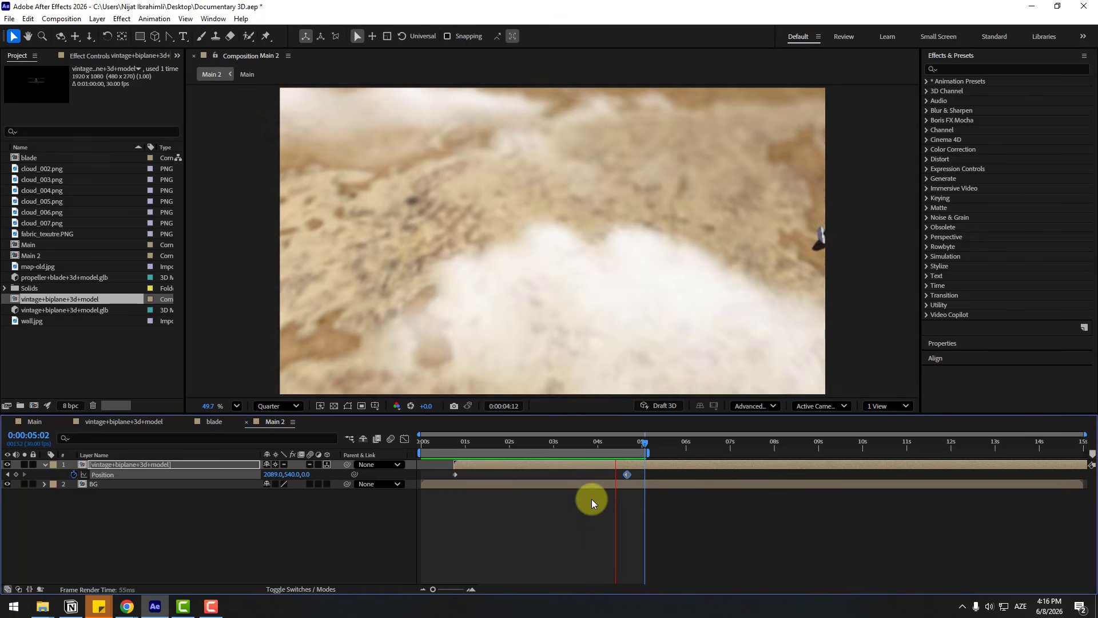
Step: At the 0:00:00:23 keyframe, set the biplane's Position X to 146 and play back the flight
drag(448, 437, 434, 483)
drag(273, 474, 22, 461)
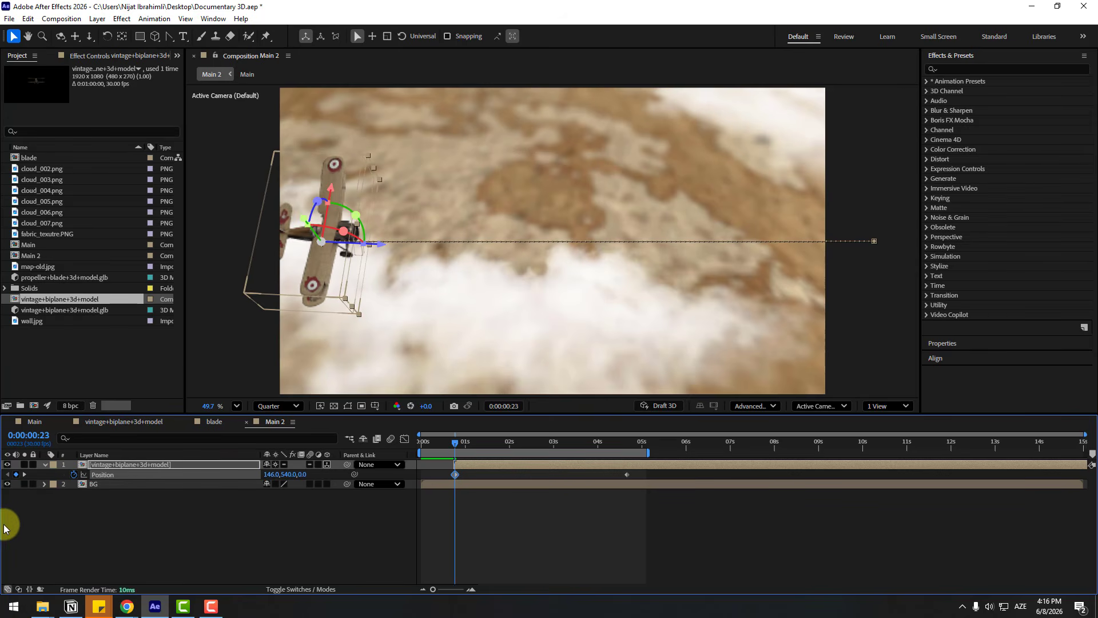
key(space)
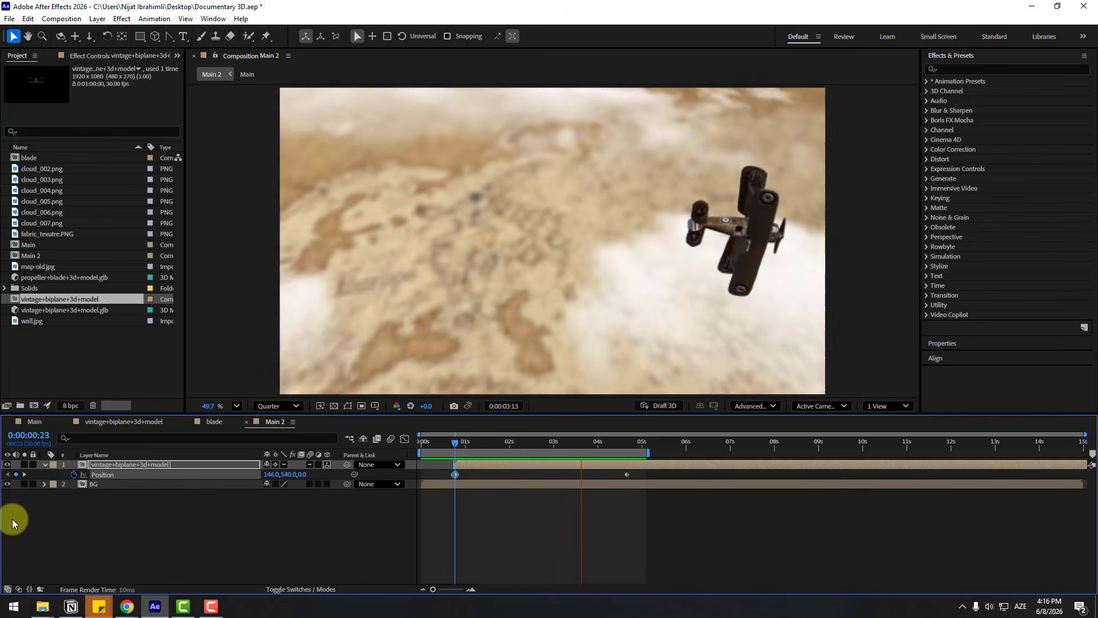
Step: Set the biplane's end Position X to 2100, delay that keyframe to about 0:00:05:07, extend the work area and preview
drag(517, 442, 630, 447)
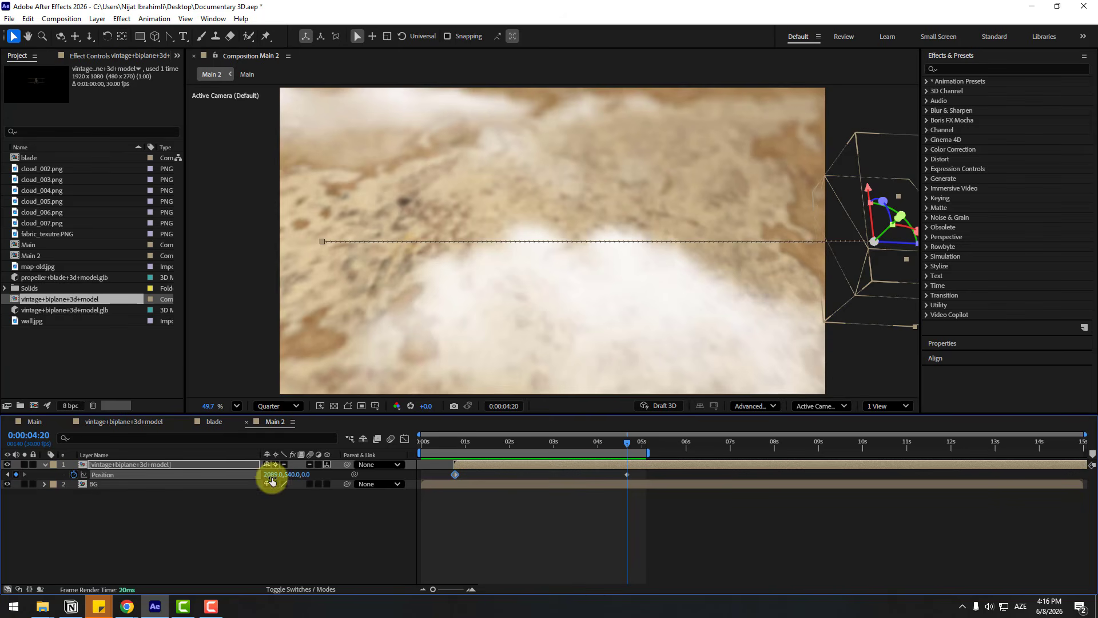
mouse_move(270, 476)
mouse_down()
mouse_move(157, 474)
mouse_move(270, 476)
mouse_up()
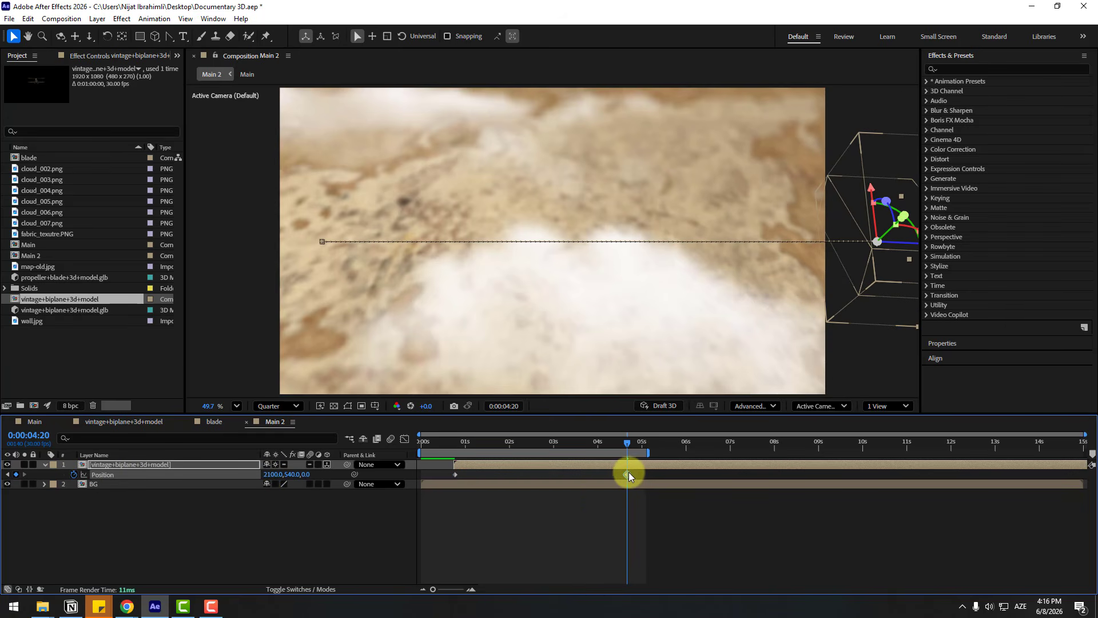
drag(628, 474, 718, 452)
key(space)
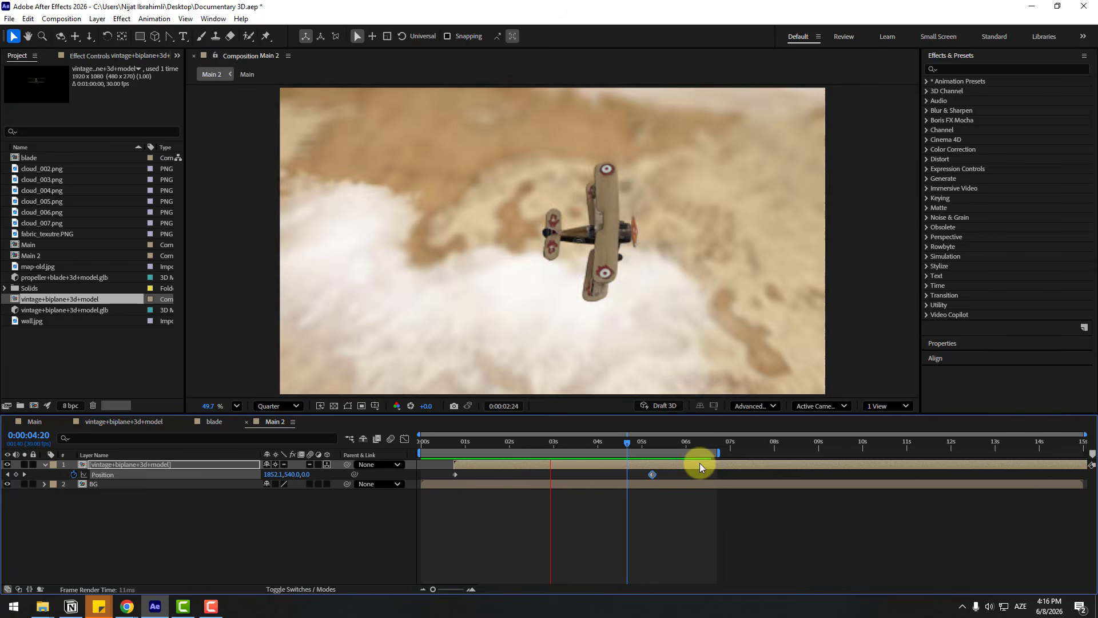
Step: Slow the flight by moving the biplane's last Position keyframe to about 0:00:07:10, shift its layer to start at 0:00:00:00, and preview
click(653, 475)
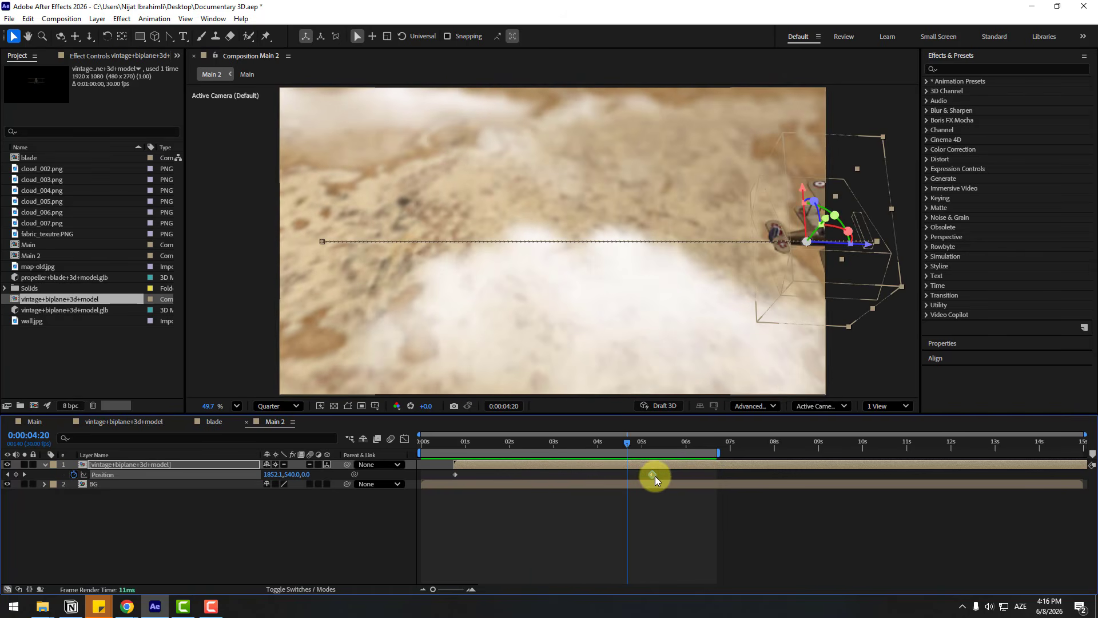
drag(664, 474, 709, 482)
key(space)
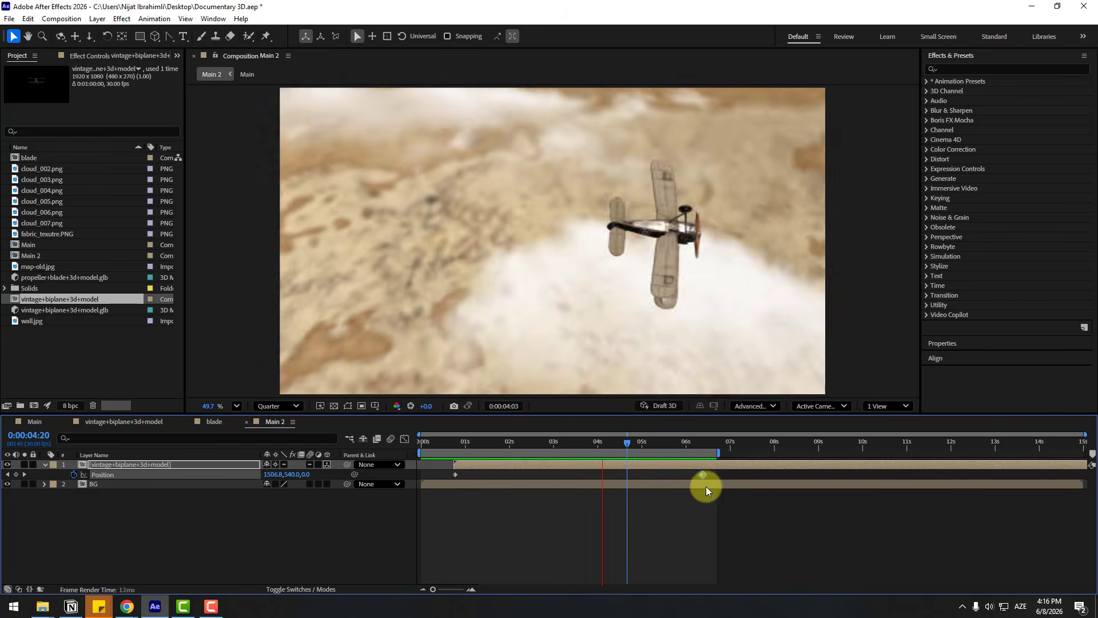
click(704, 475)
drag(702, 475, 757, 453)
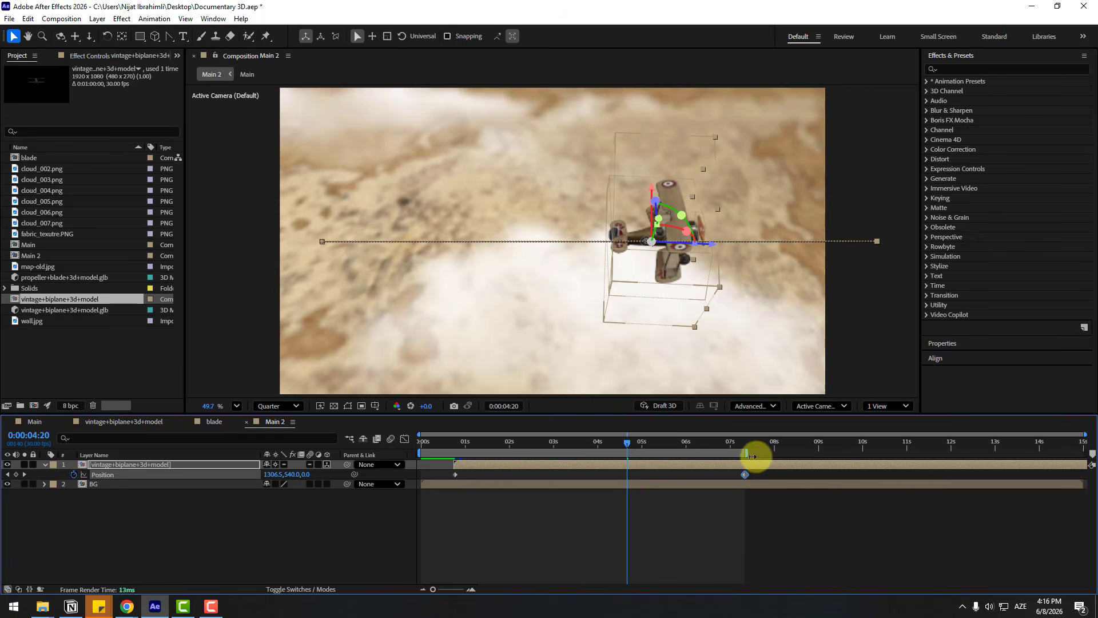
drag(640, 445, 458, 464)
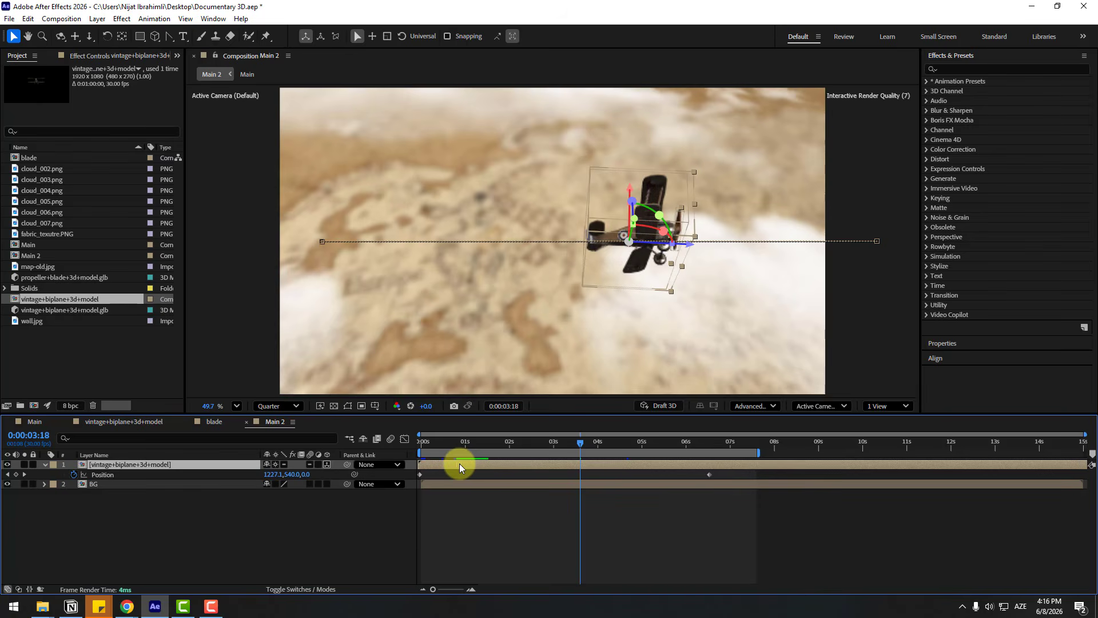
key(space)
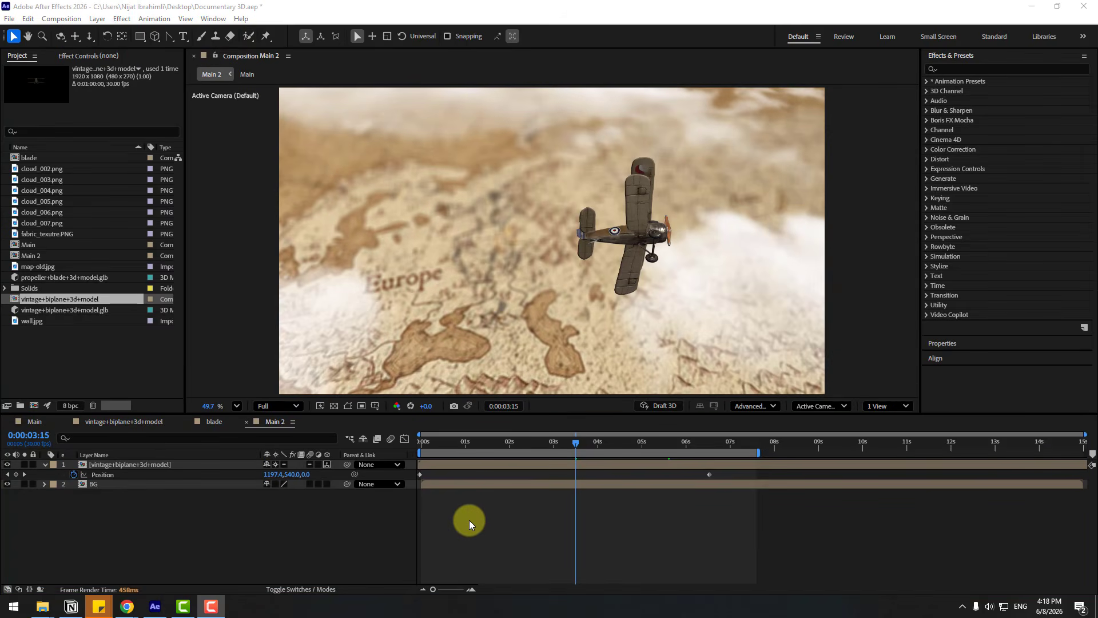
Step: Hide the wall.jpg texture layer in the Main composition
click(33, 427)
click(102, 545)
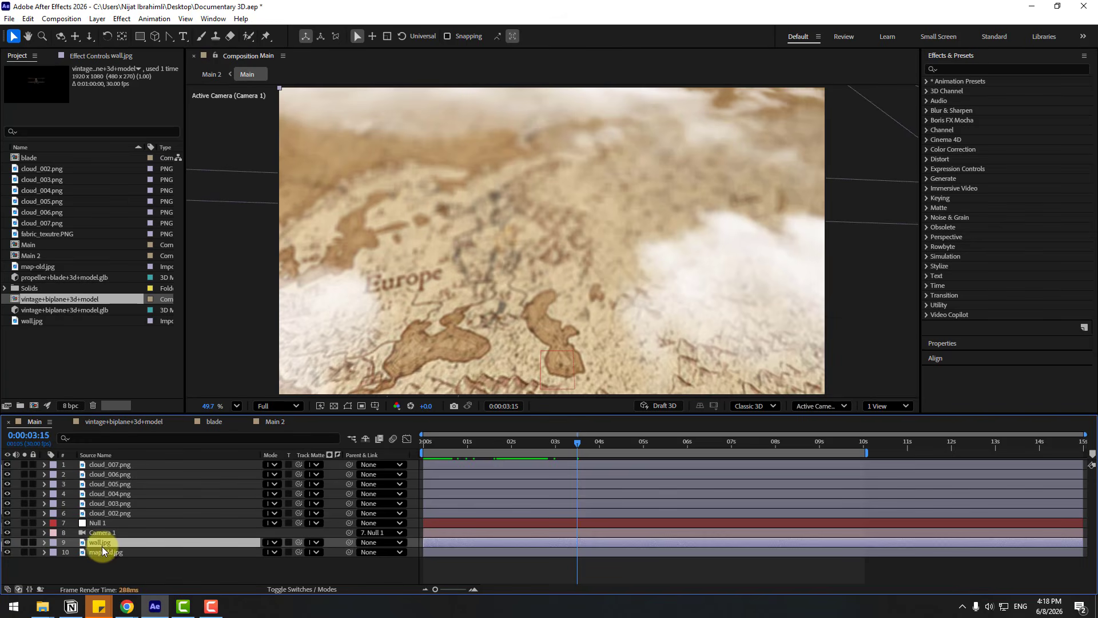
click(8, 543)
Step: Apply the Levels effect to the map-old.jpg layer and darken its midtones to a Gamma of 0.52
click(966, 69)
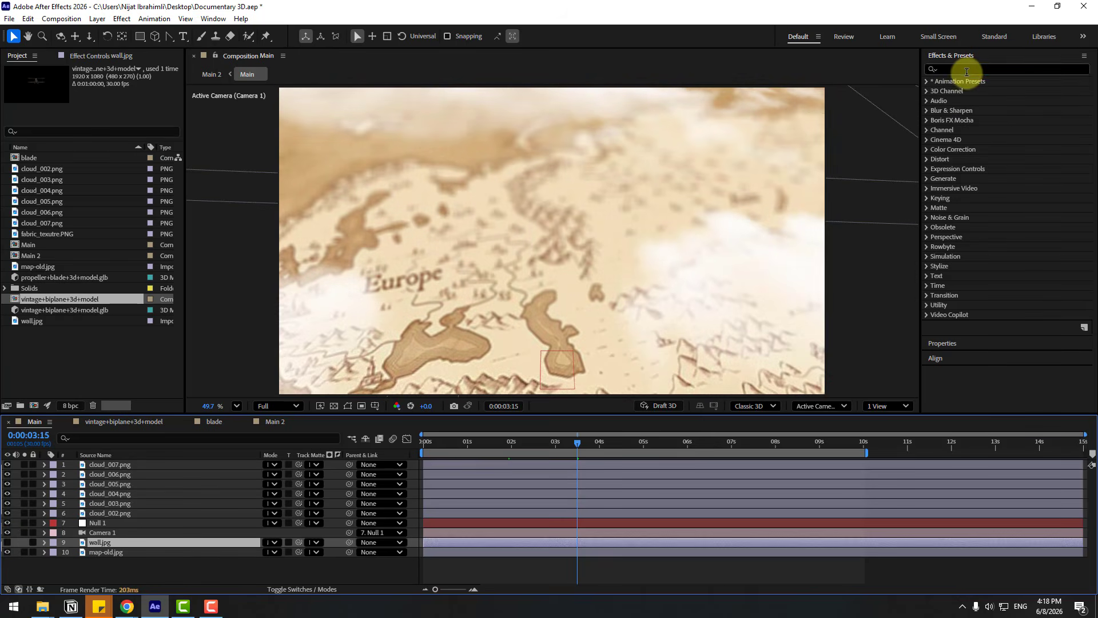
click(967, 69)
text(level)
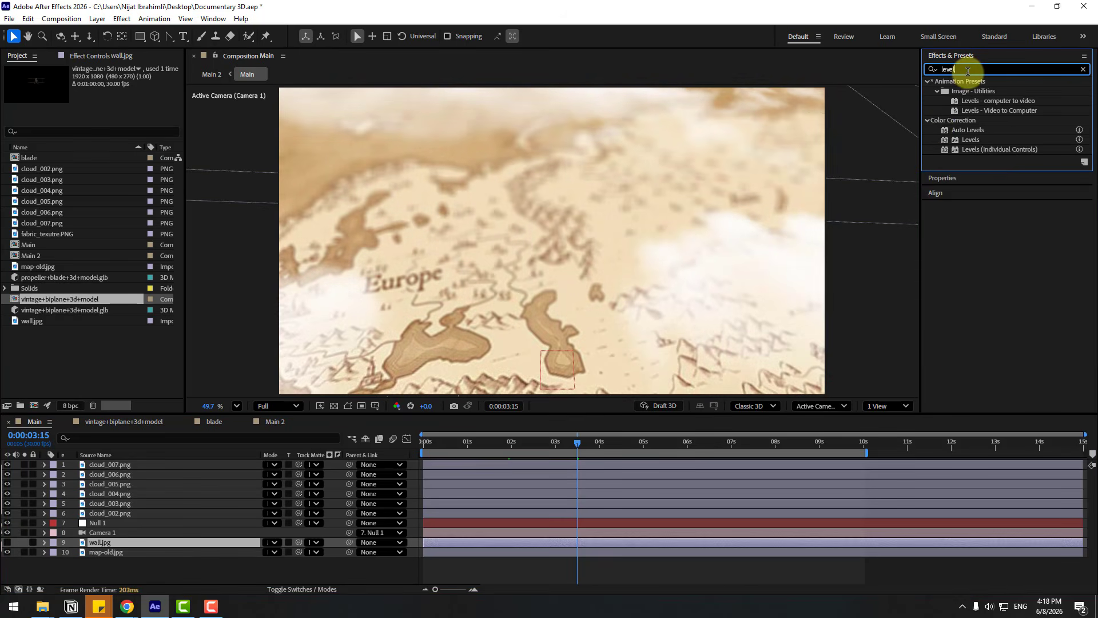
drag(970, 140, 111, 552)
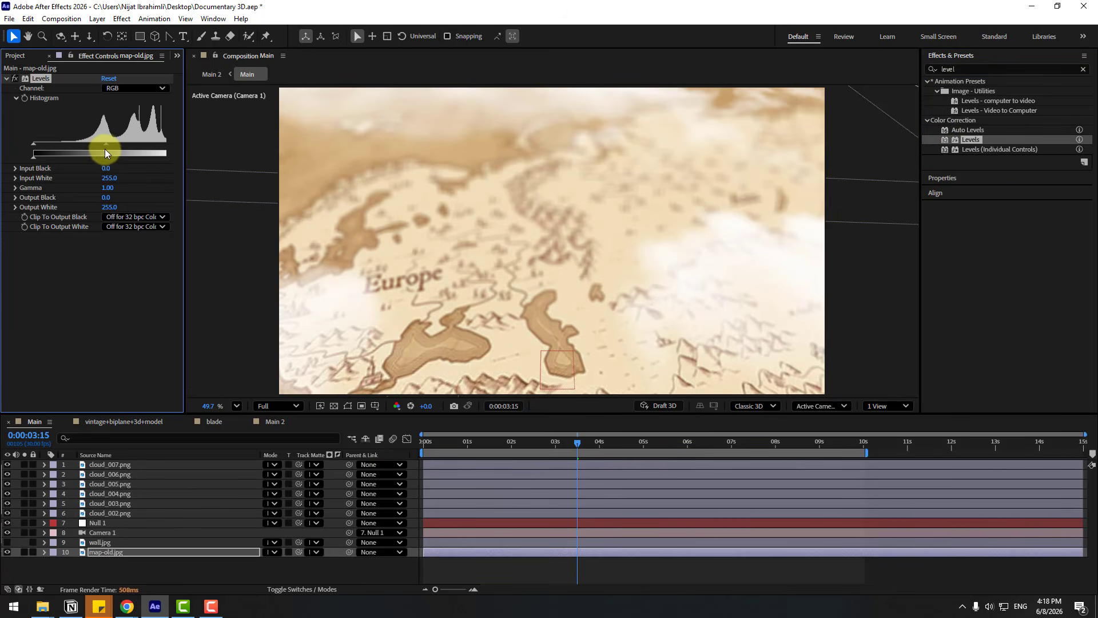
drag(104, 149, 132, 143)
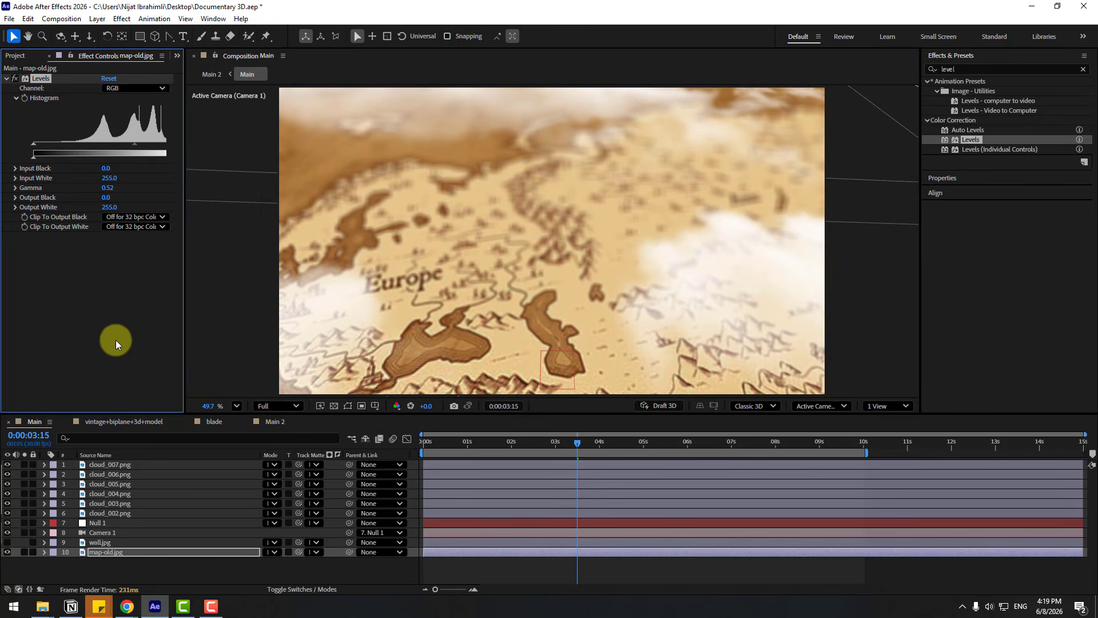
Step: Return to Main 2 at 0:00:01:27 and create a black 1920 x 1080 px solid named box
click(267, 422)
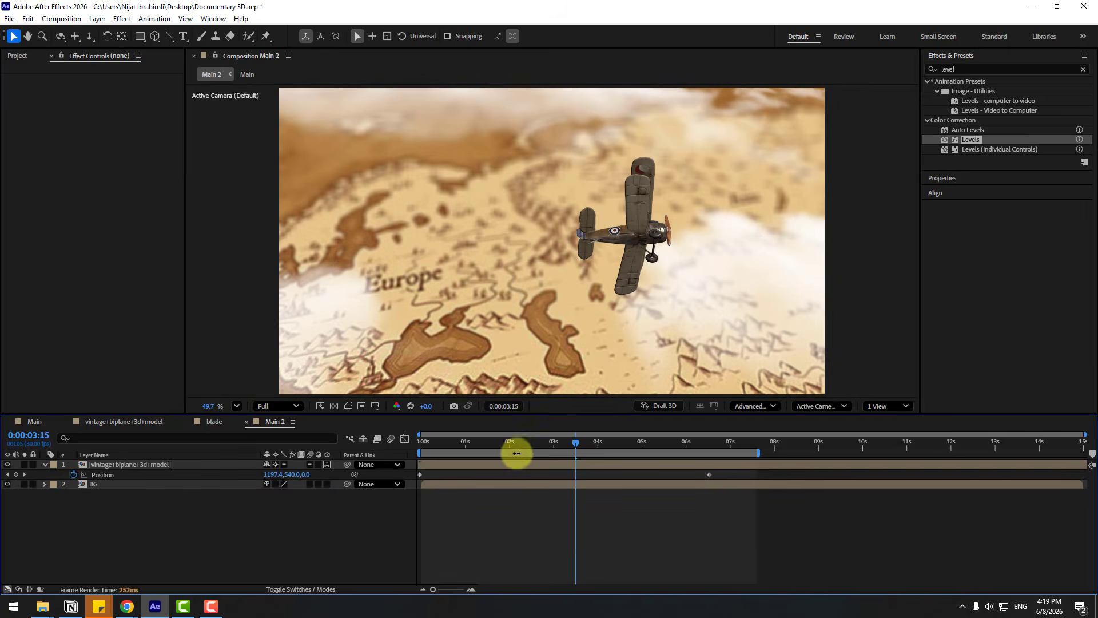
drag(570, 444, 505, 442)
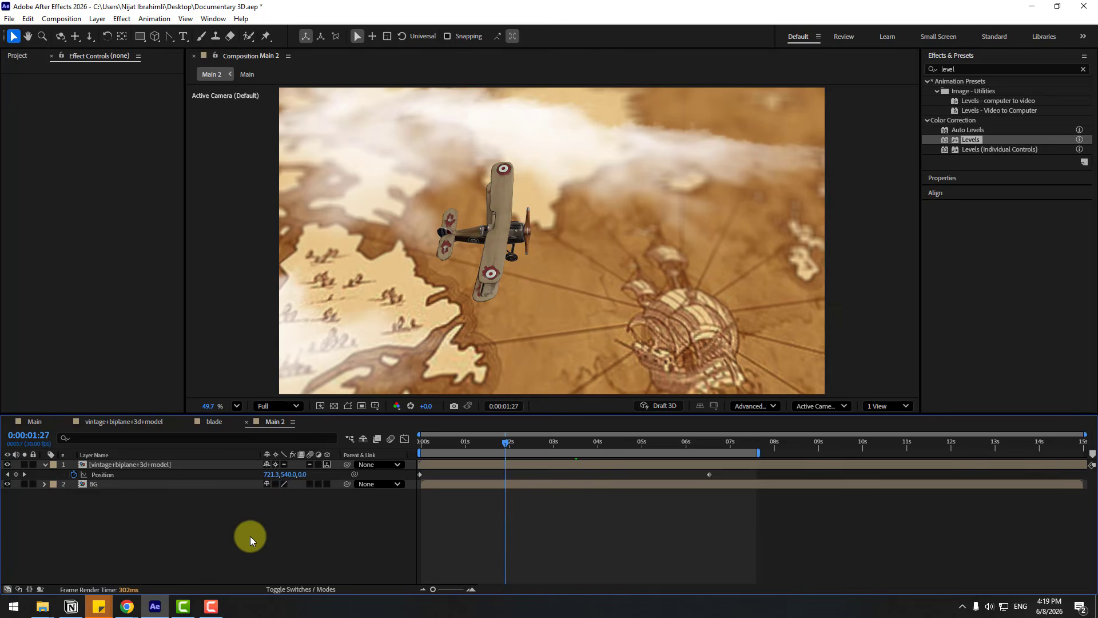
right_click(204, 530)
mouse_move(310, 397)
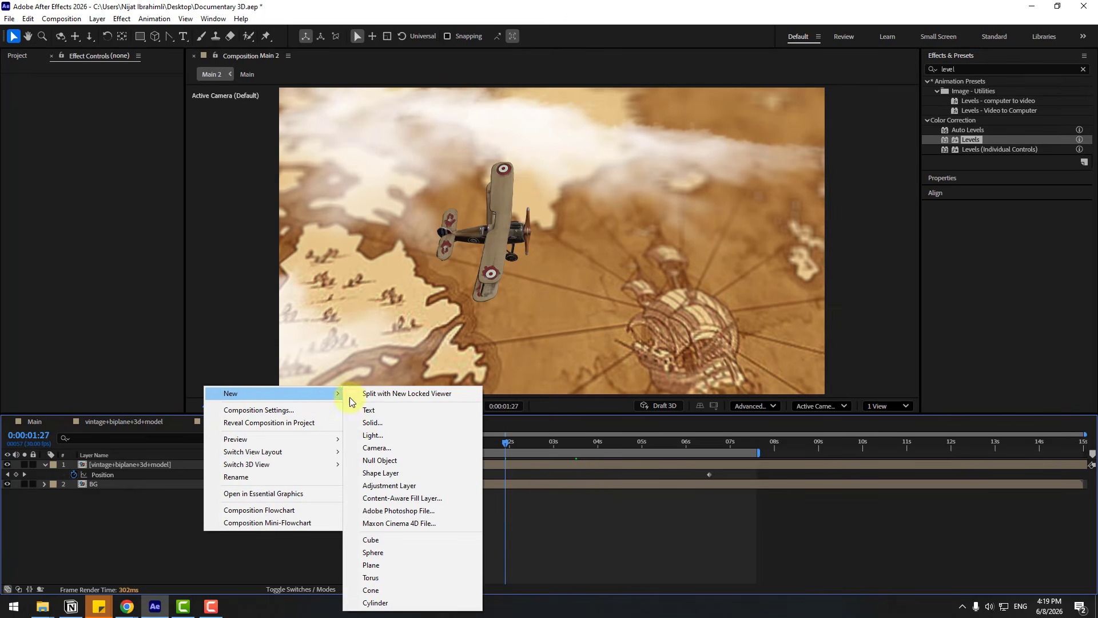
click(369, 424)
key(BackSpace)
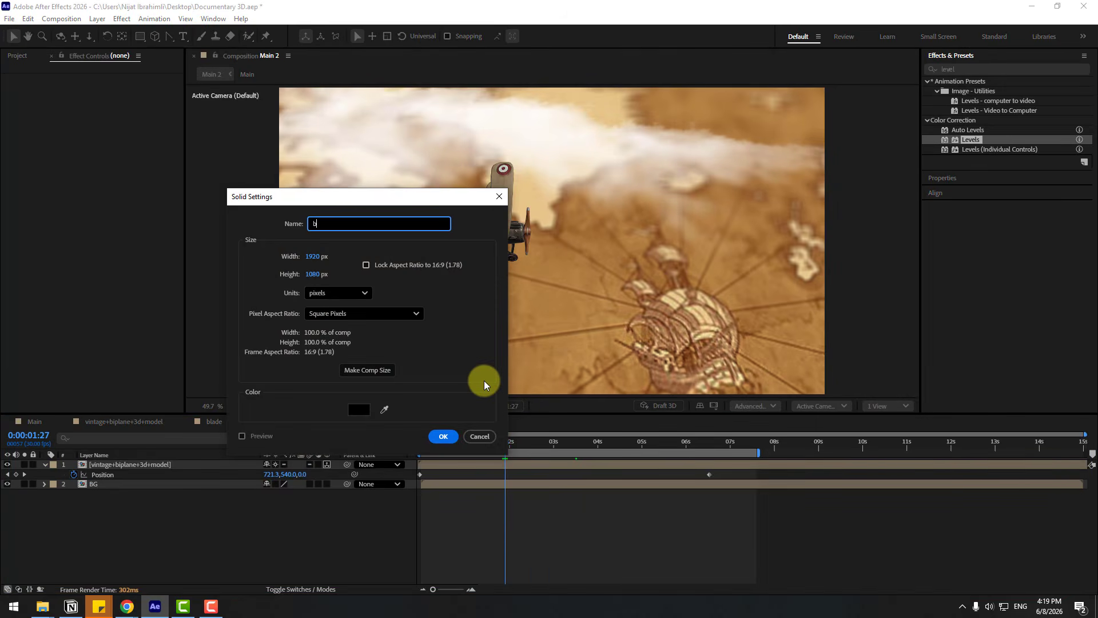
click(443, 436)
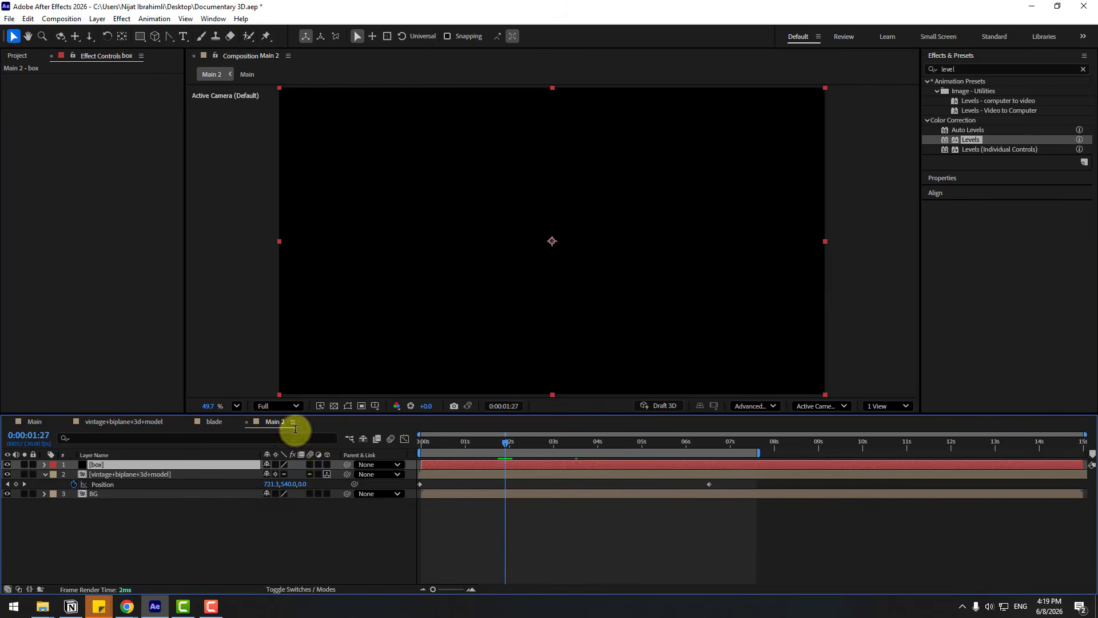
Step: Show the title/action safe guides and draw a rectangular mask on the box solid, wider than the frame and leaving narrow bands above and below
click(142, 40)
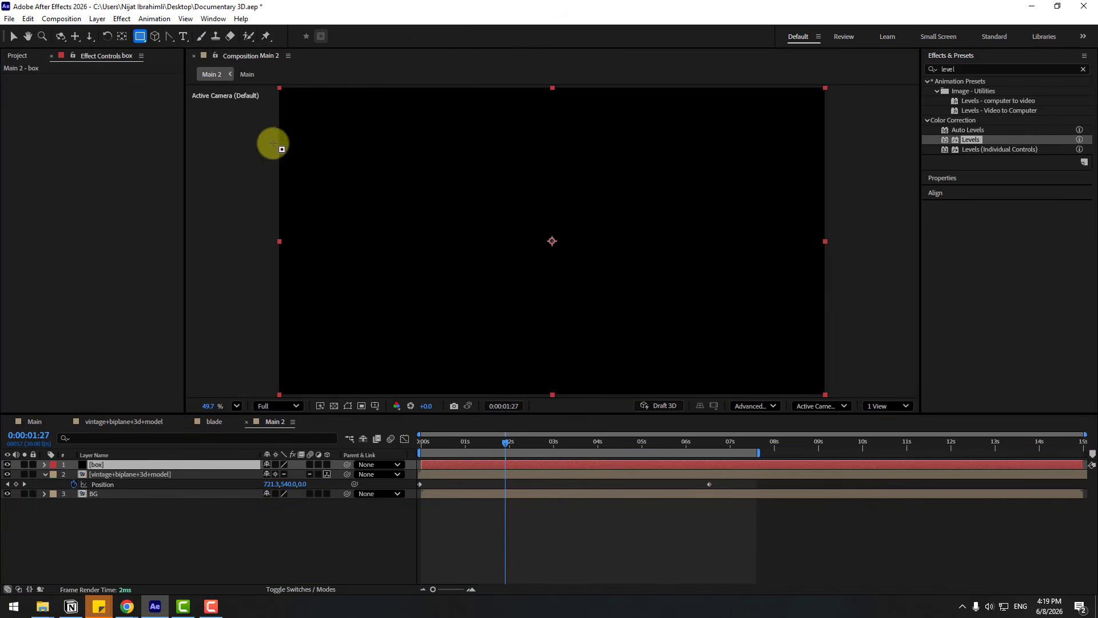
click(375, 405)
click(407, 418)
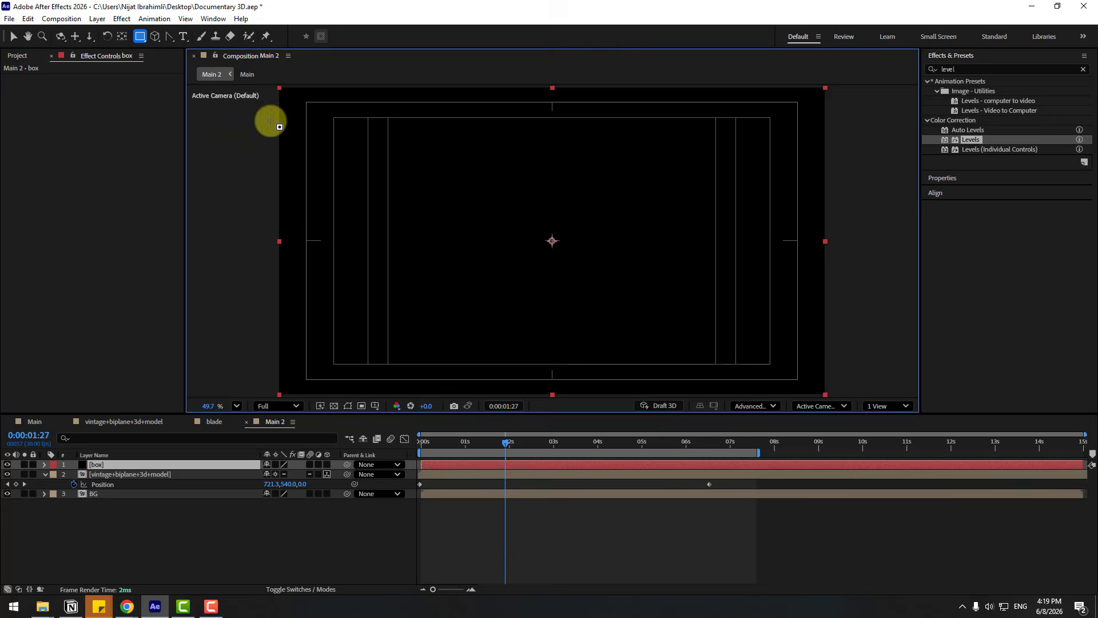
drag(270, 119, 875, 381)
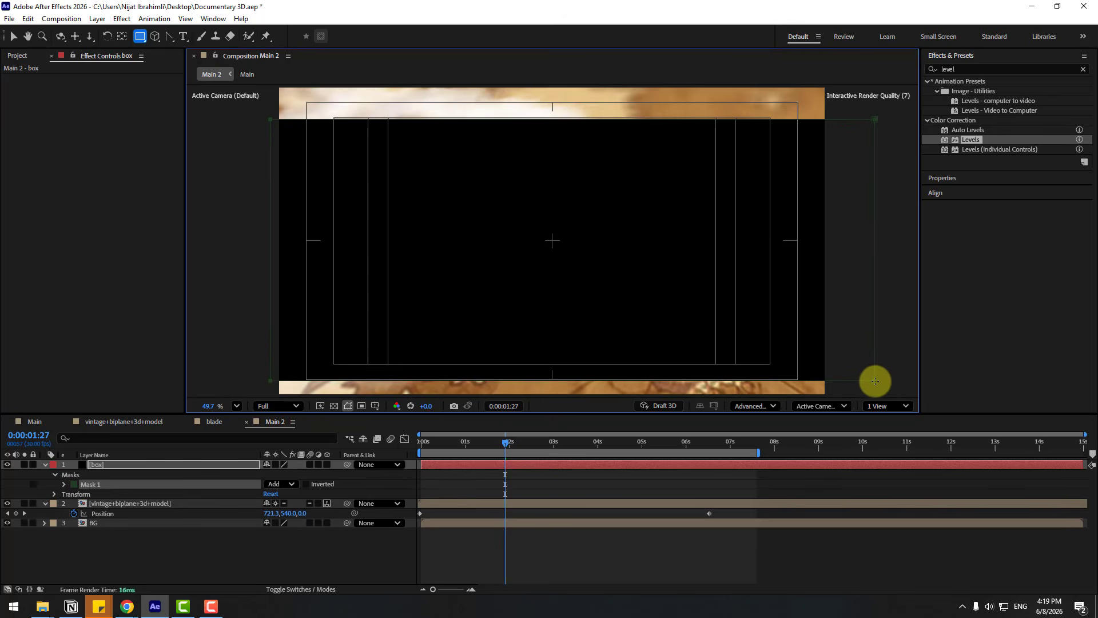
Step: Invert the rectangular mask on the box solid
click(307, 484)
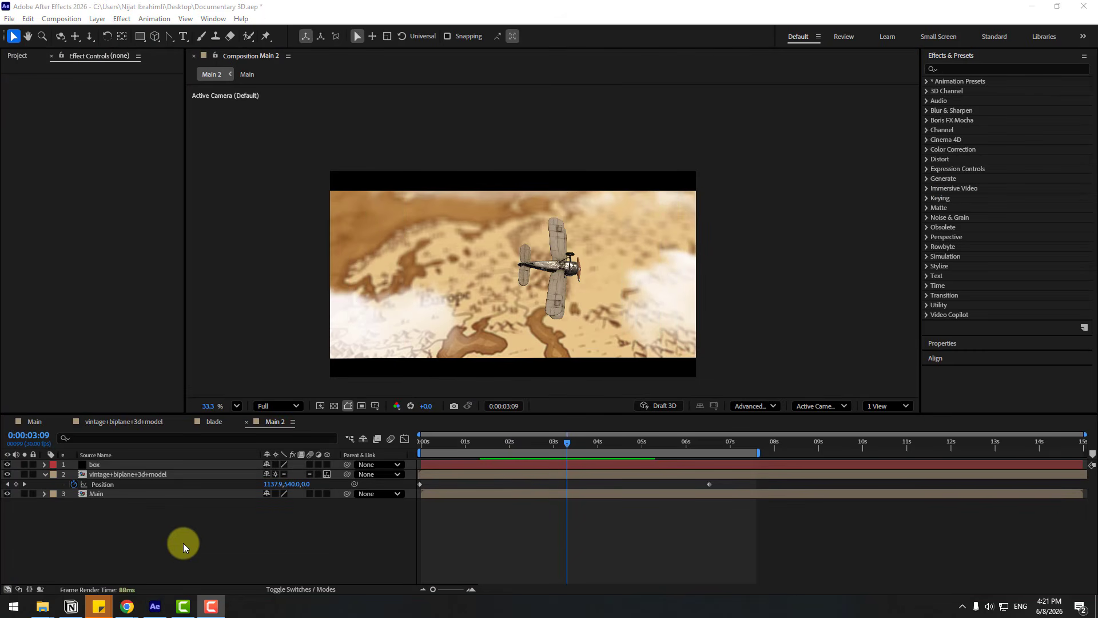
Step: Create an adjustment layer in Main 2 and apply the Lens Flare effect to it
right_click(171, 537)
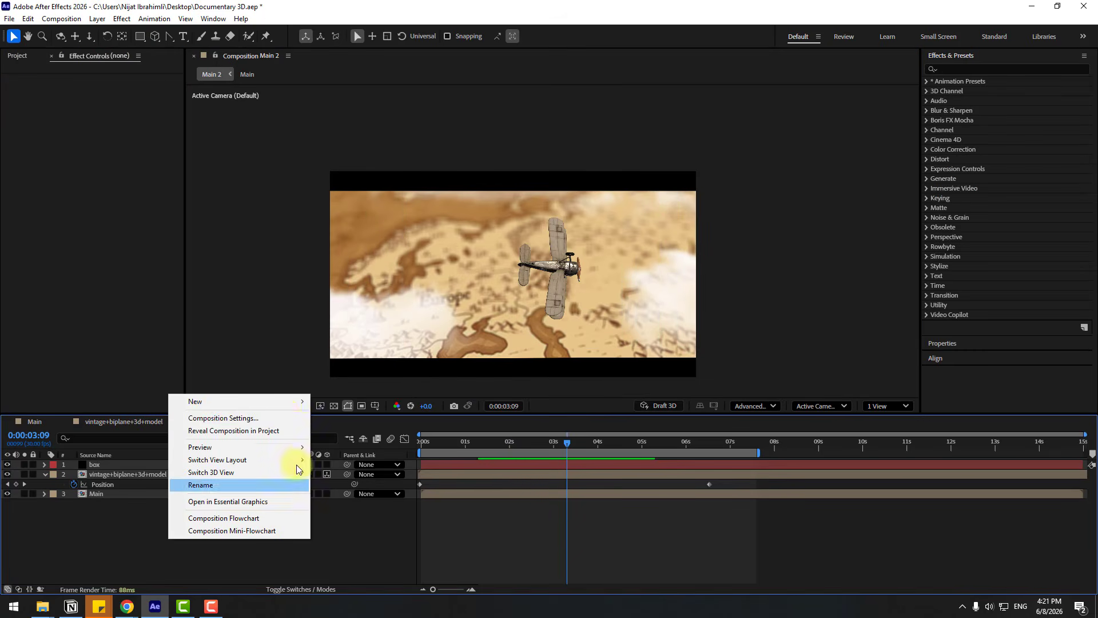
mouse_move(283, 403)
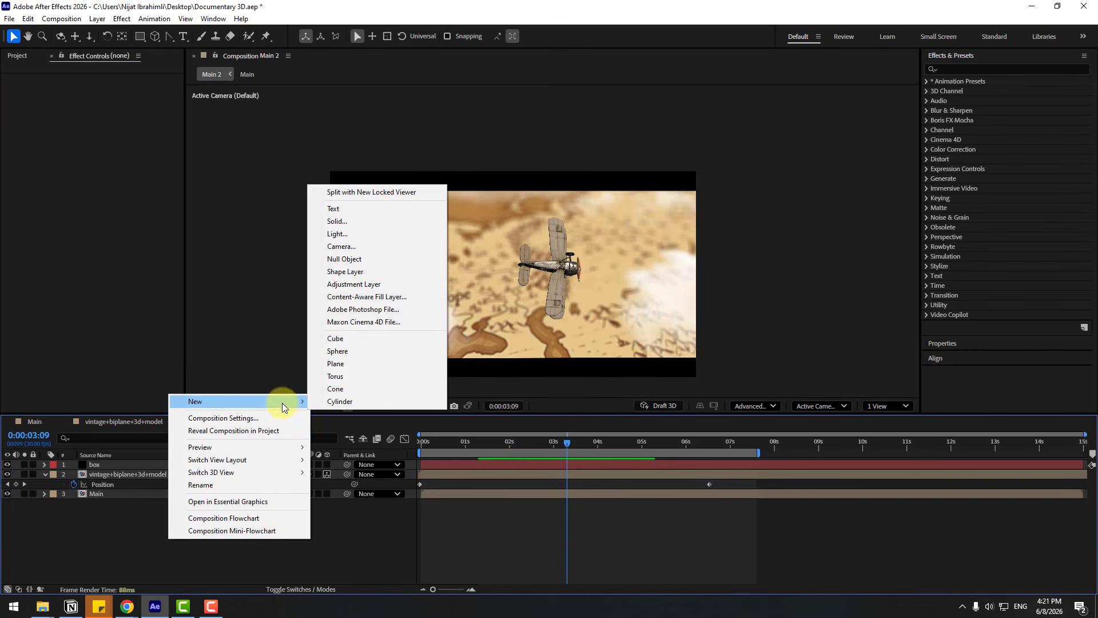
click(370, 284)
click(956, 69)
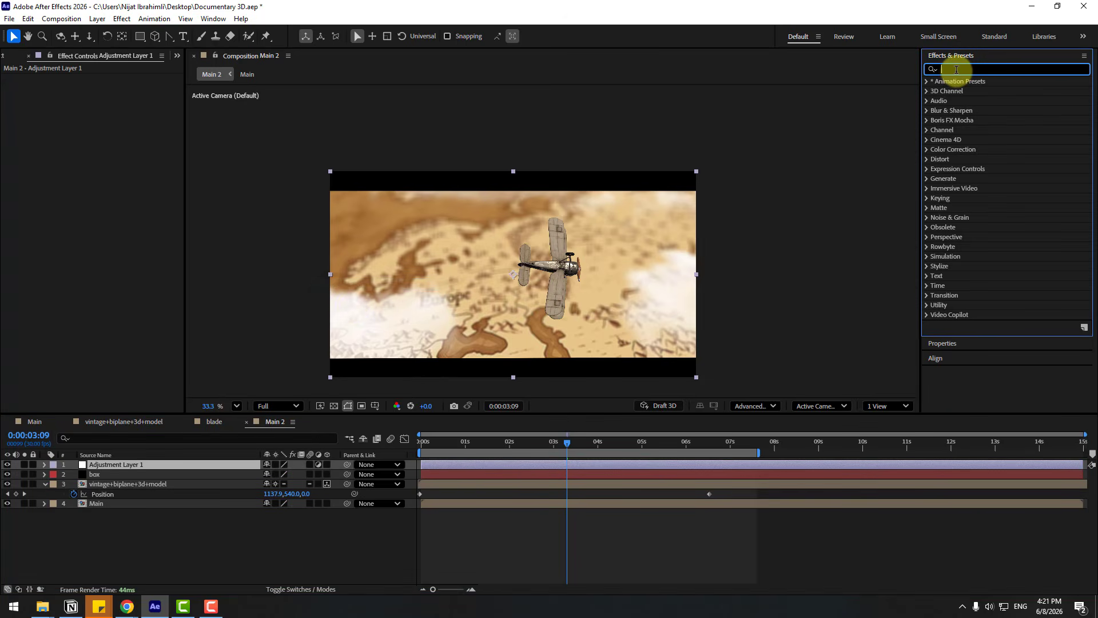
text(flare)
drag(965, 132, 101, 464)
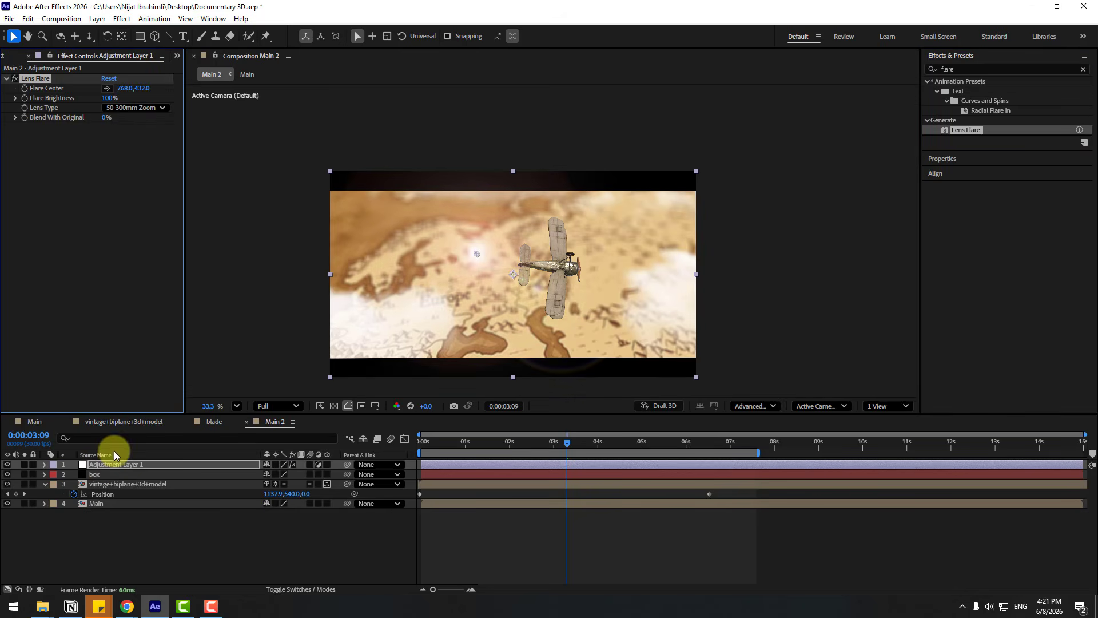
Step: Try the 35mm Prime lens type with the flare center near the frame's upper-right corner, at about 1866, 159
click(135, 111)
click(133, 132)
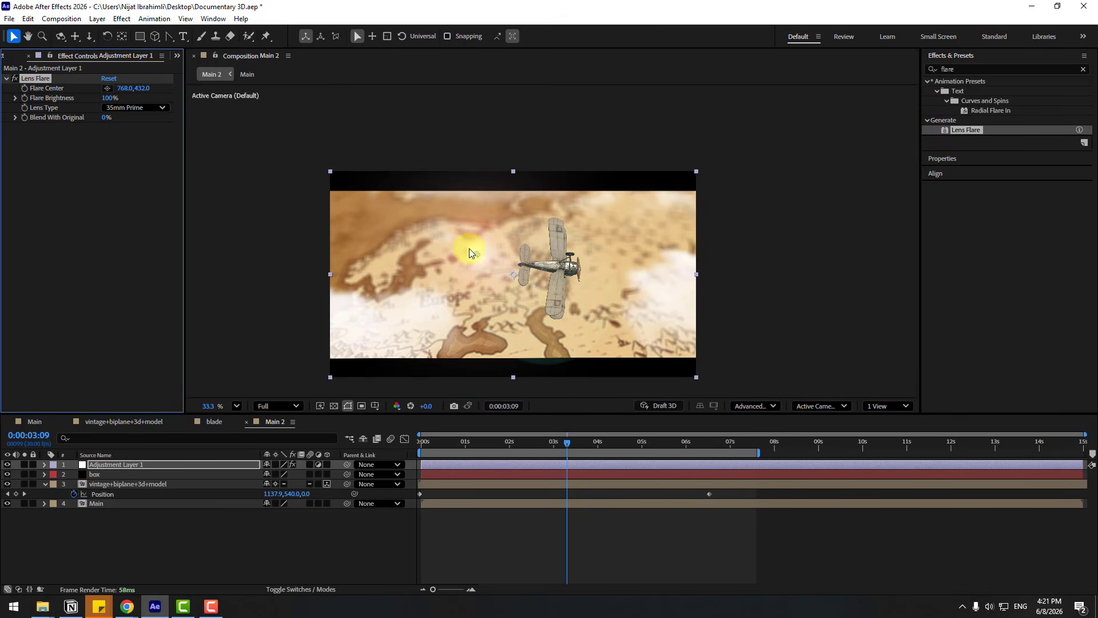
drag(478, 253, 682, 201)
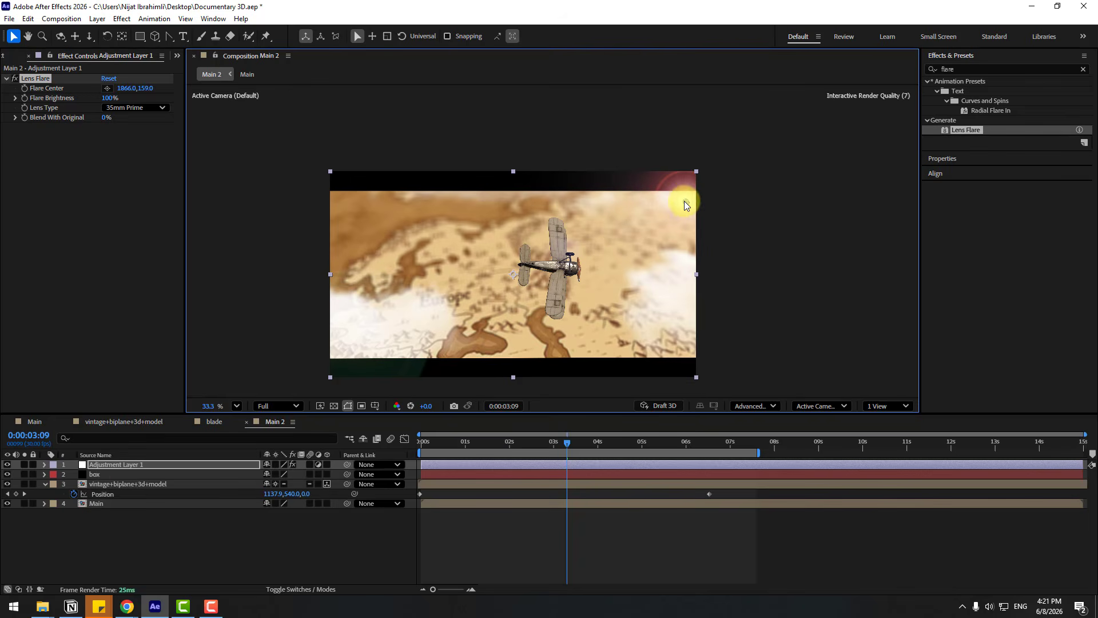
Step: Place the adjustment layer directly beneath the box layer and set the Flare Brightness to 160%
drag(95, 477, 100, 480)
drag(109, 98, 137, 96)
Step: Set the flare's Lens Type to 50-300mm Zoom and move its center to about 852, 30 near the frame's upper edge
click(139, 109)
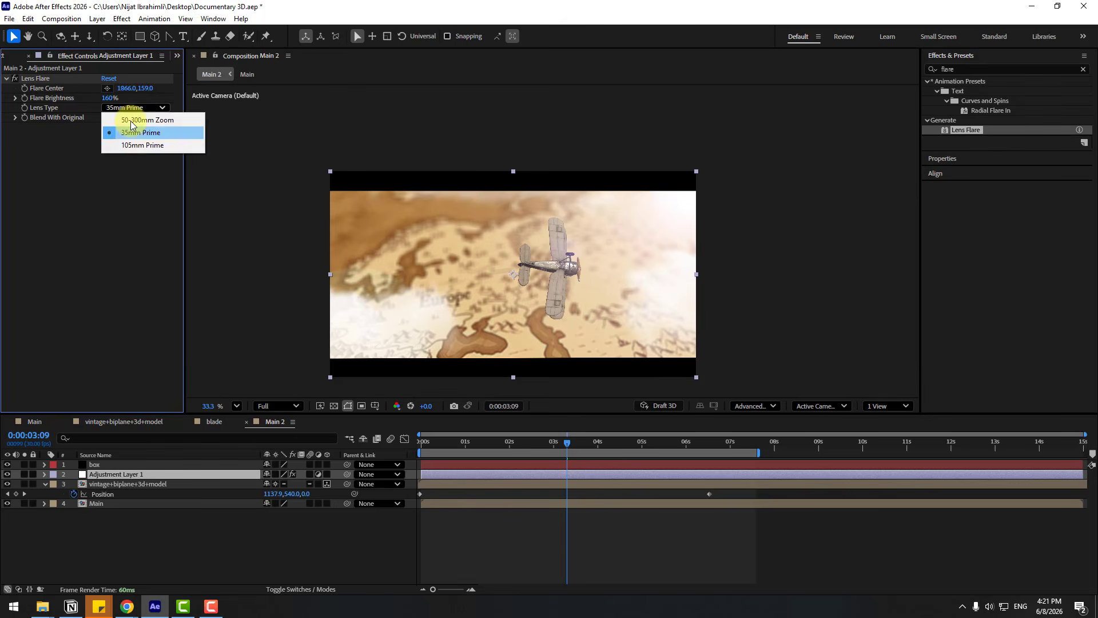
click(130, 114)
drag(689, 206, 493, 177)
Step: Animate Flare Center with a keyframe at 0:00:00:00 and another at 0:00:06:16, moved beyond the frame's right edge to about 2229, 12
click(516, 443)
drag(517, 441, 371, 454)
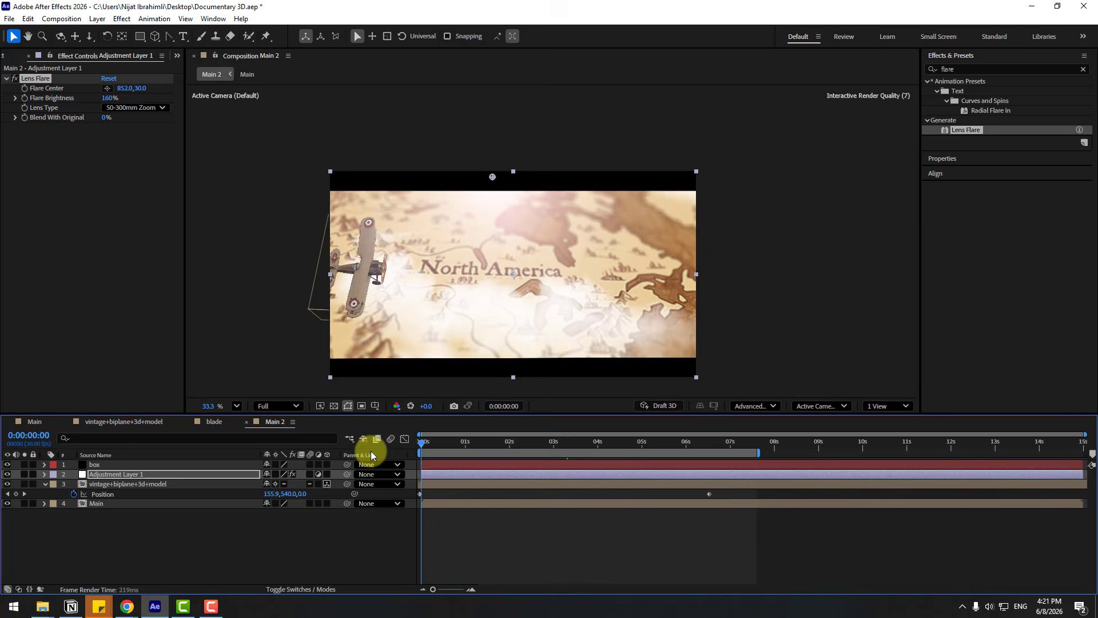
click(25, 88)
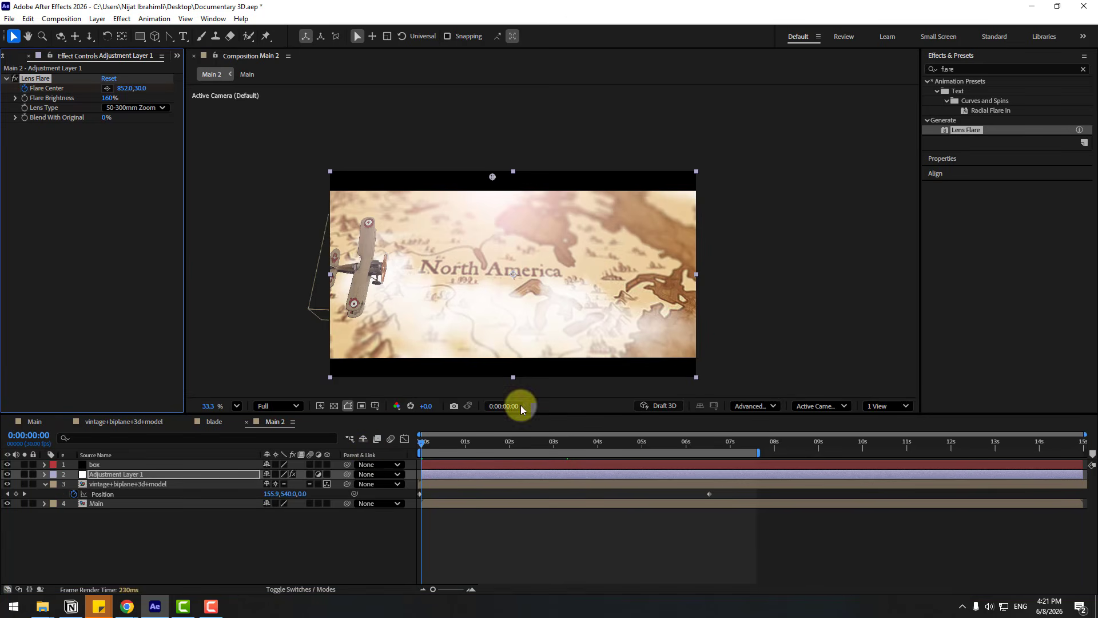
click(706, 444)
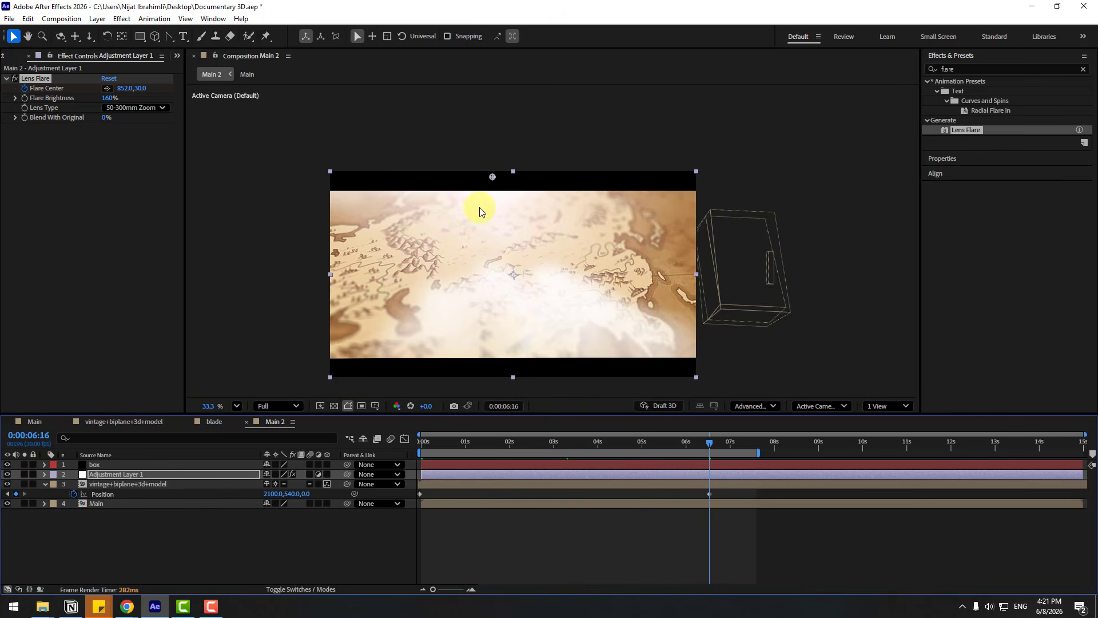
drag(493, 177, 755, 173)
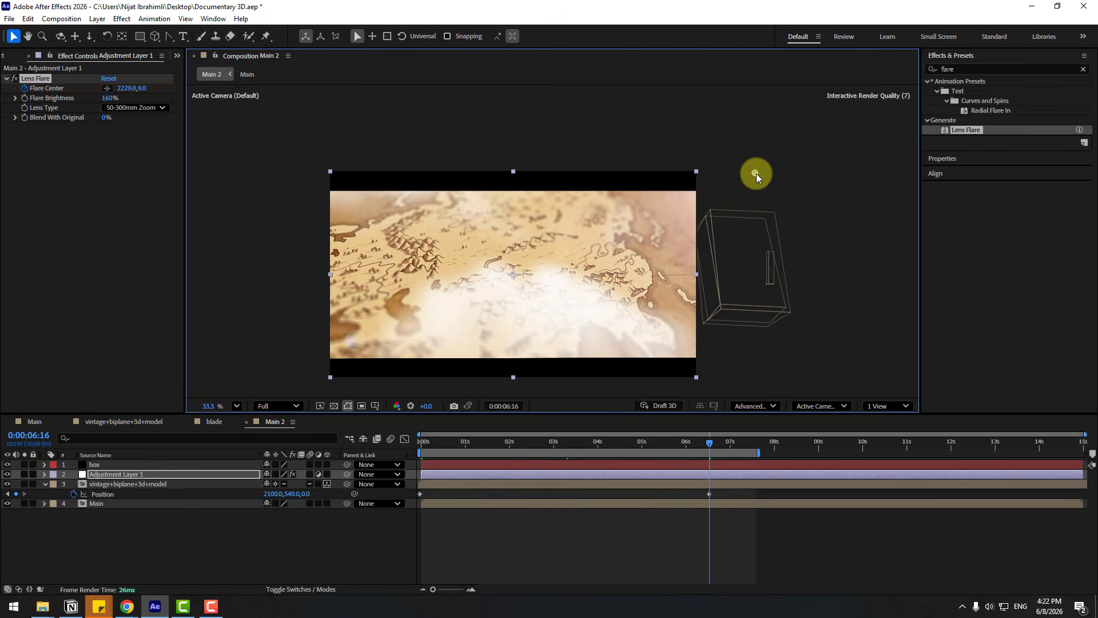
Step: Set the Flare Brightness to 155%, deselect the layer and scrub back to the start to check the flare animation
drag(109, 102, 106, 98)
click(632, 524)
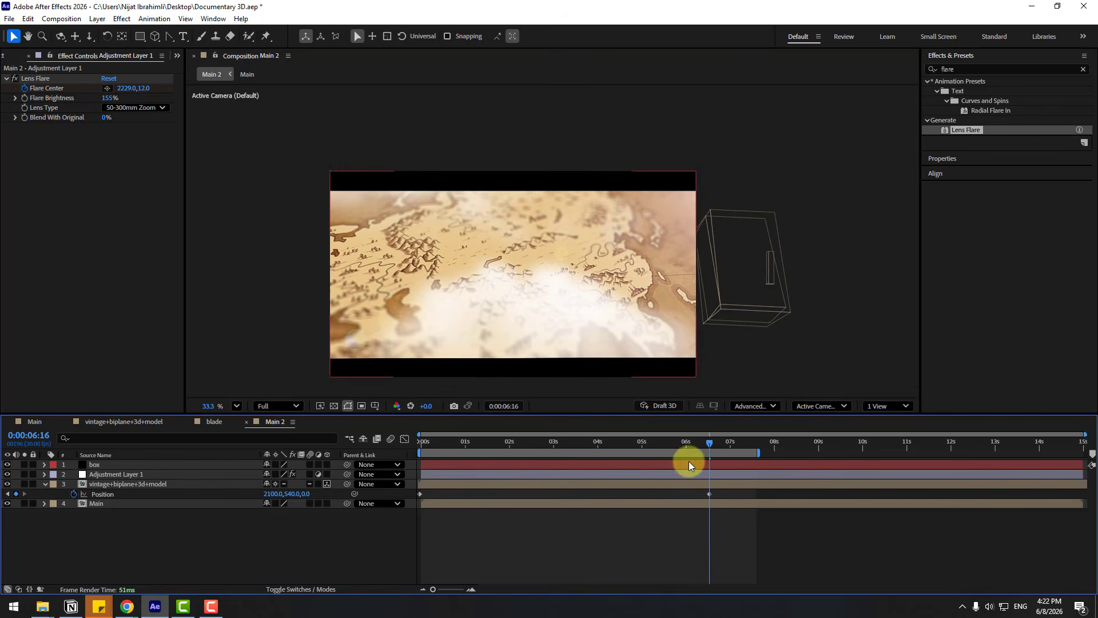
drag(686, 444, 422, 451)
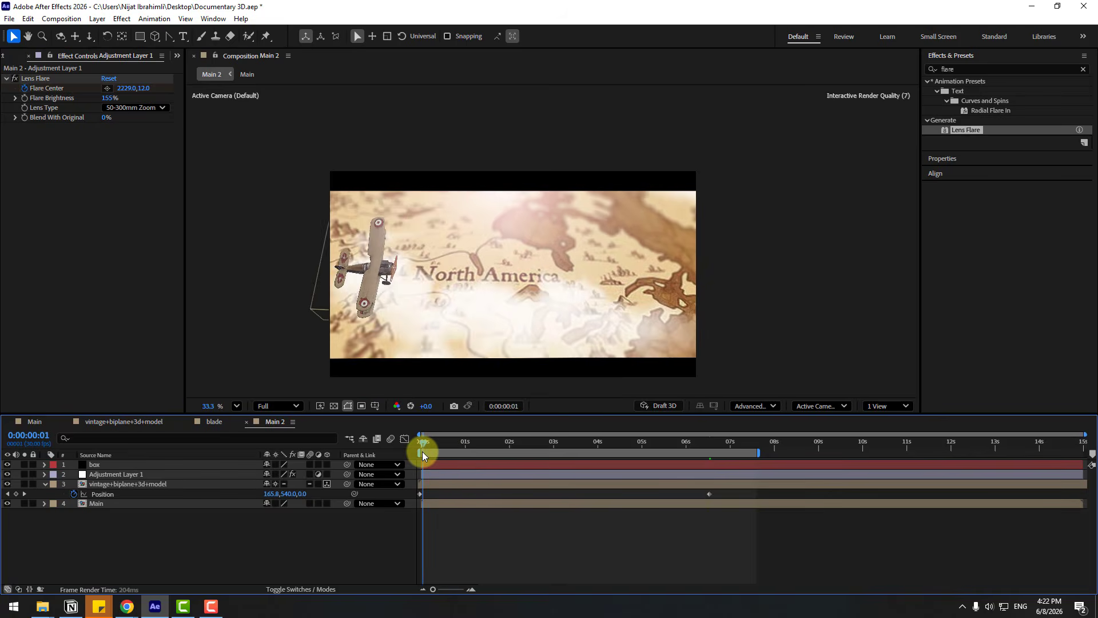